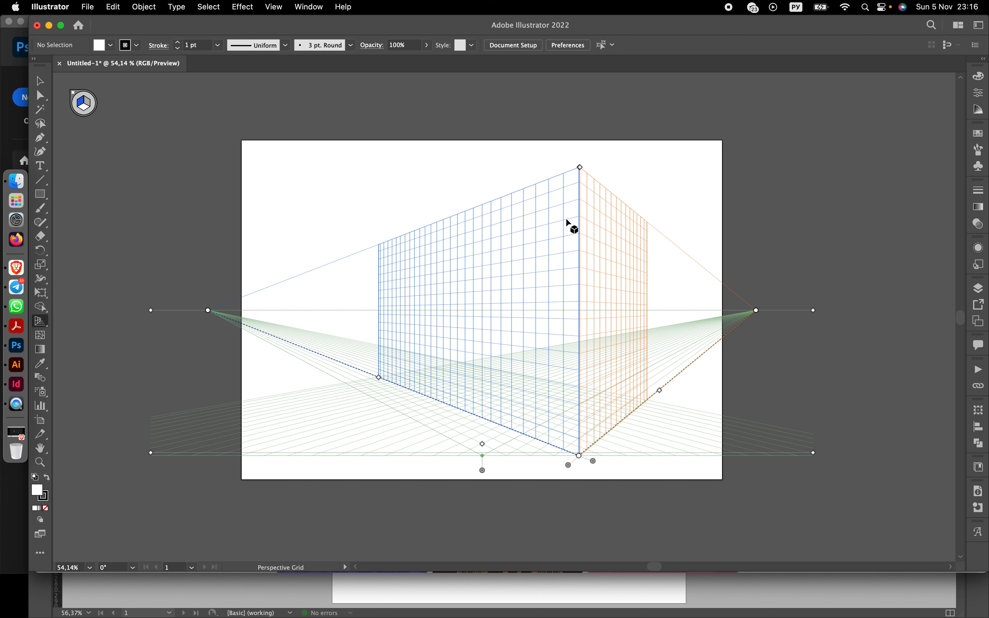
- Raise the perspective grid's horizon line well above its default height and lower the grid's vertical extent to just below the horizon
{"action": "left_click_drag", "start_coordinate": [581, 167], "coordinate": [574, 357]}
{"action": "left_click_drag", "start_coordinate": [154, 312], "coordinate": [153, 210]}
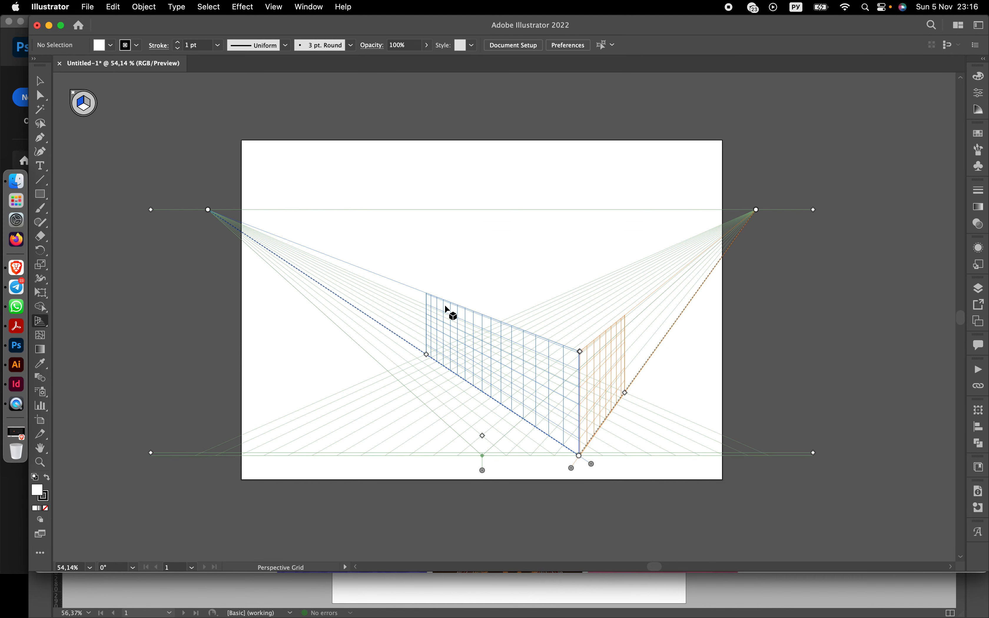
{"action": "left_click_drag", "start_coordinate": [580, 350], "coordinate": [579, 266]}
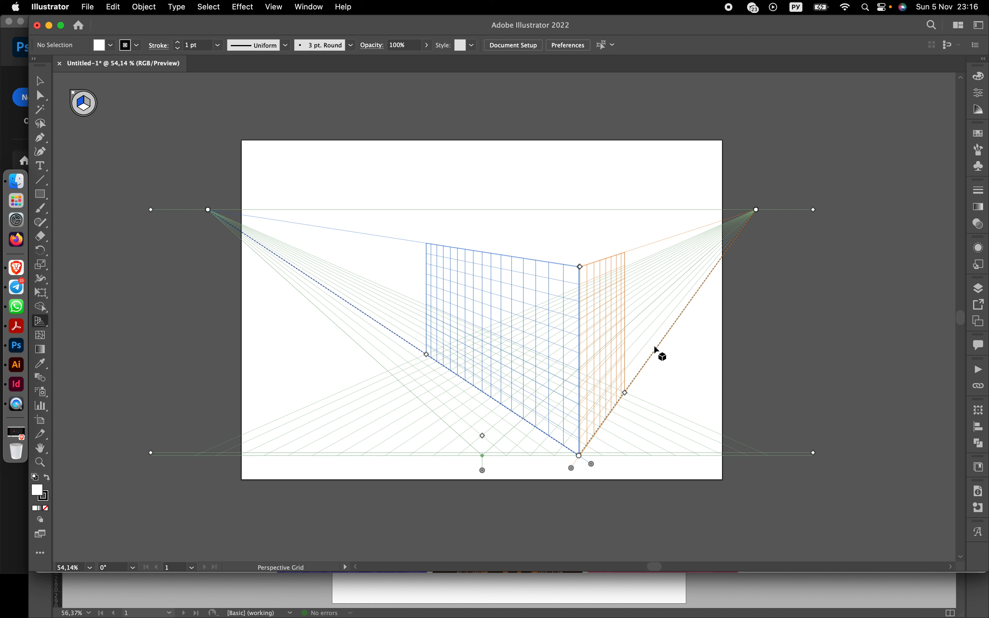
- Extend the left and right grid planes outward, and reposition the grid with a slightly lower horizon line and a higher ground level
{"action": "left_click_drag", "start_coordinate": [625, 393], "coordinate": [657, 349]}
{"action": "left_click_drag", "start_coordinate": [426, 355], "coordinate": [407, 344]}
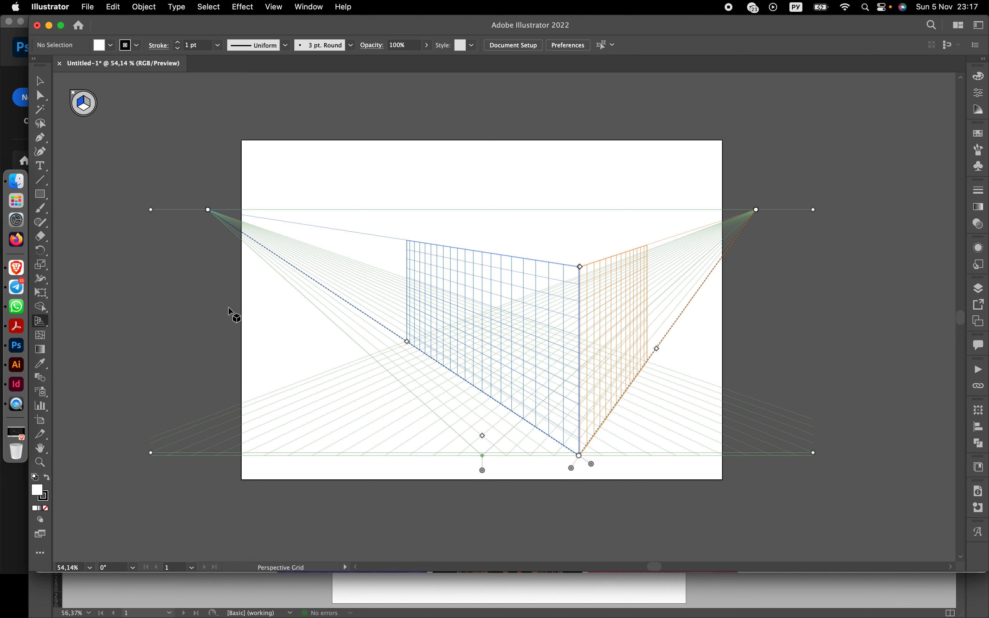
{"action": "left_click_drag", "start_coordinate": [151, 210], "coordinate": [152, 230]}
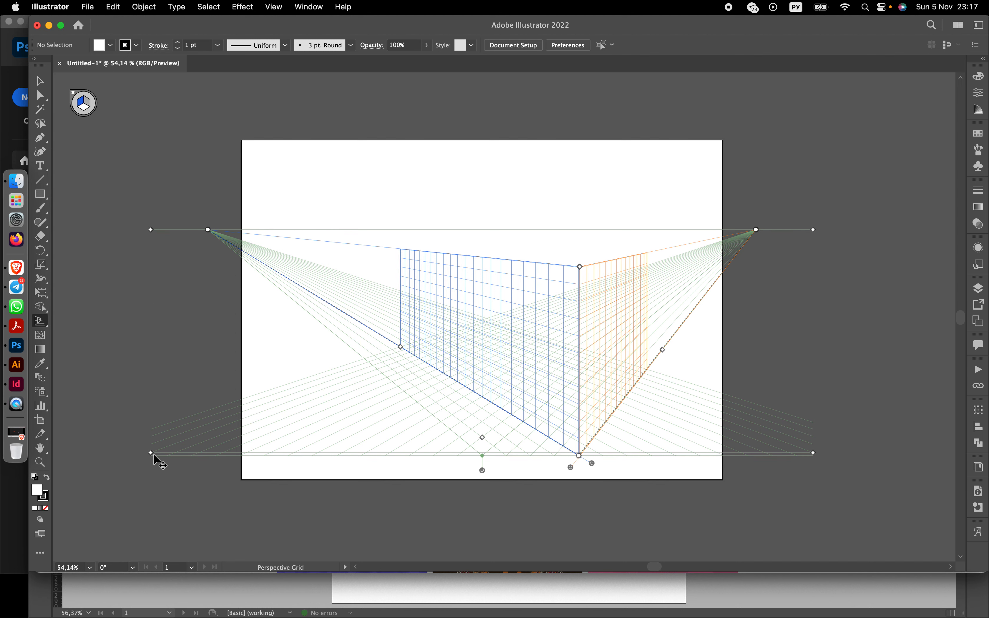
{"action": "left_click_drag", "start_coordinate": [152, 453], "coordinate": [149, 420]}
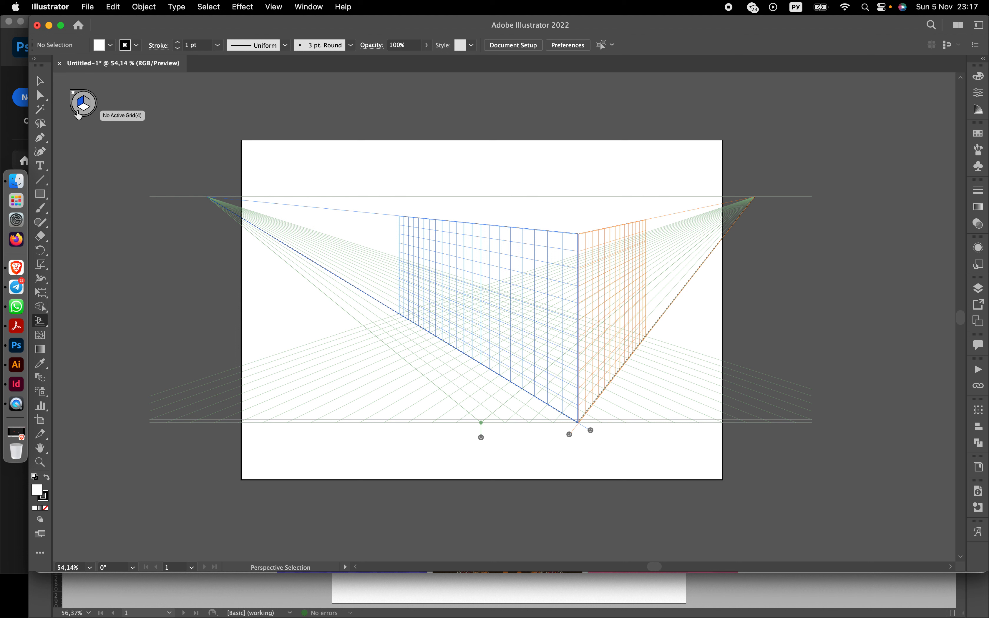
- Draw the box's left face as a full-height rectangle about 180 × 331 pt on the left grid plane, starting at the front edge
{"action": "left_click", "coordinate": [40, 195]}
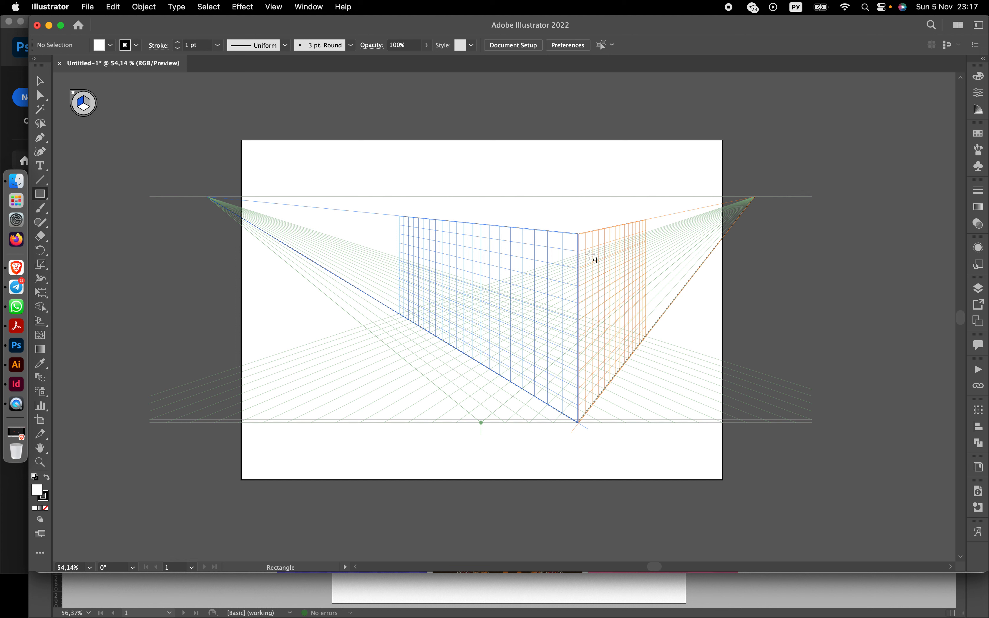
{"action": "left_click", "coordinate": [579, 234]}
{"action": "left_click_drag", "start_coordinate": [579, 233], "coordinate": [500, 374]}
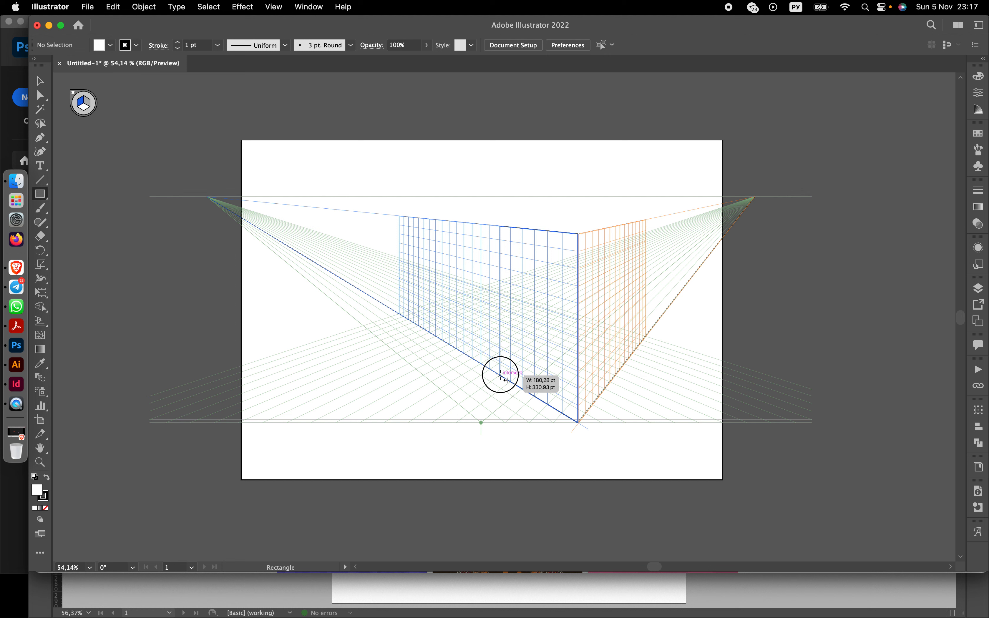
{"action": "left_click_drag", "start_coordinate": [500, 374], "coordinate": [501, 375]}
- Draw the box's right face as a rectangle about 242 × 331 pt on the right grid plane, and make the horizontal plane active
{"action": "left_click", "coordinate": [91, 100]}
{"action": "left_click_drag", "start_coordinate": [578, 233], "coordinate": [626, 364]}
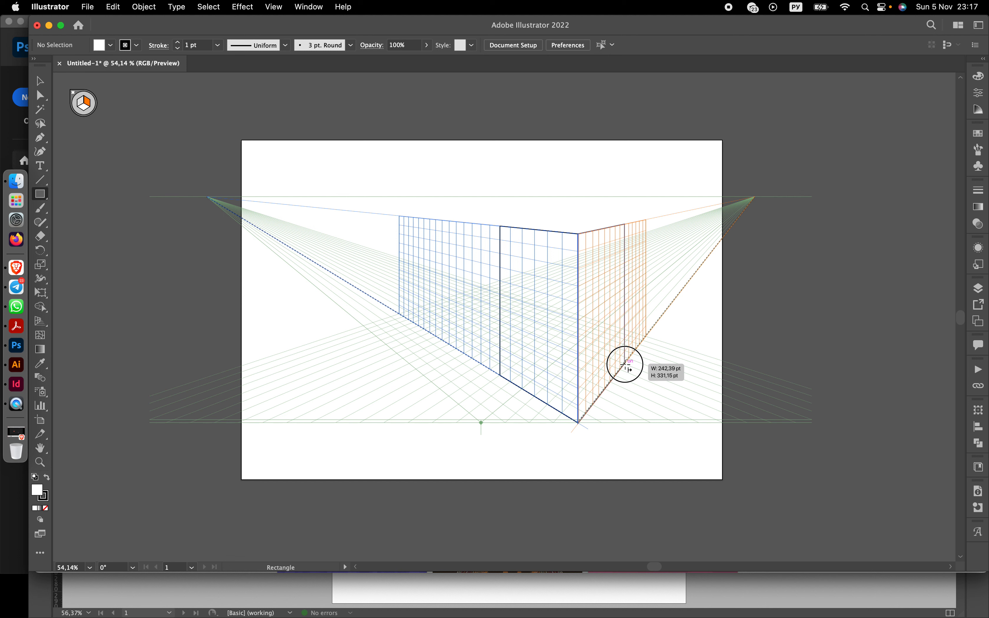
{"action": "left_click_drag", "start_coordinate": [626, 364], "coordinate": [626, 364]}
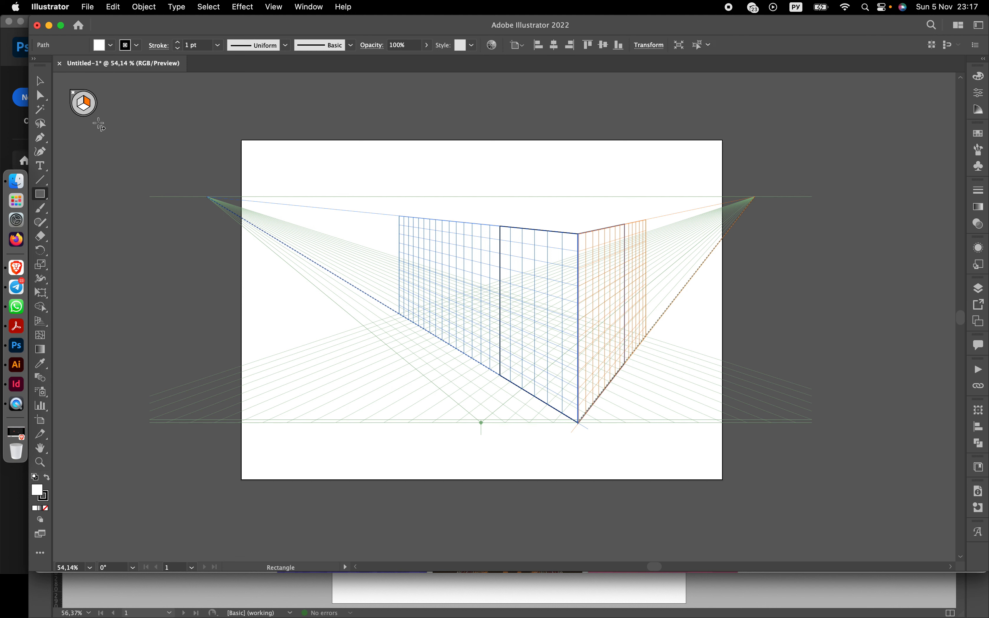
{"action": "left_click", "coordinate": [84, 106]}
{"action": "left_click_drag", "start_coordinate": [499, 226], "coordinate": [624, 226]}
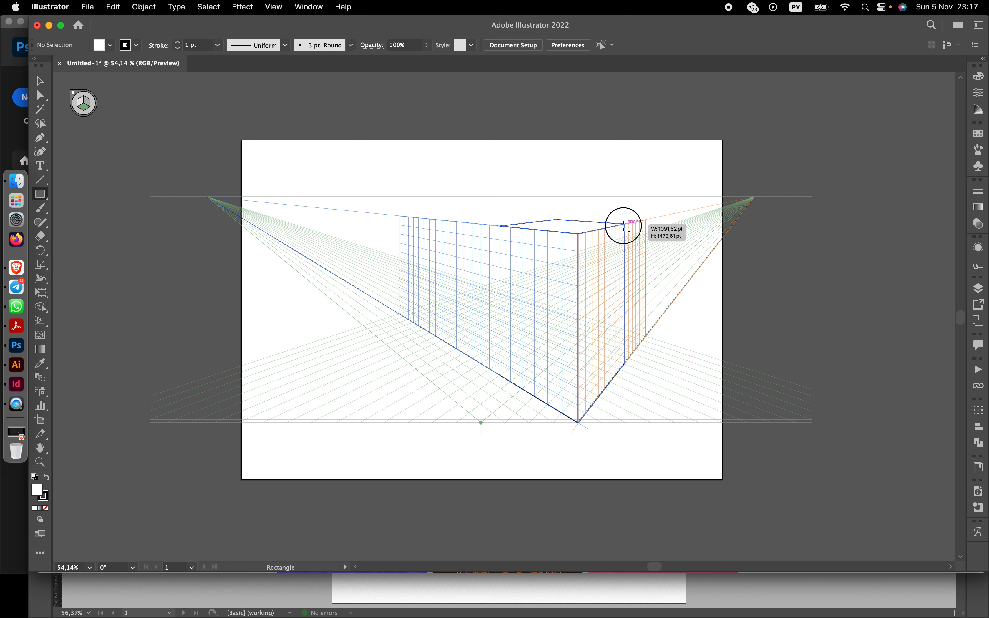
{"action": "left_click_drag", "start_coordinate": [624, 226], "coordinate": [625, 227]}
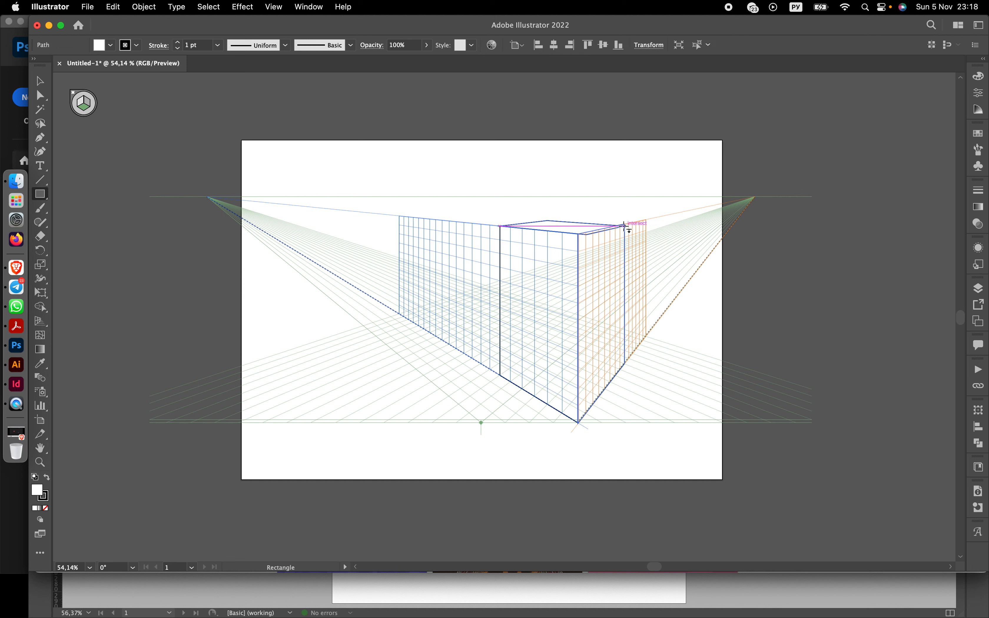
{"action": "key", "text": "super+z"}
{"action": "left_click_drag", "start_coordinate": [501, 224], "coordinate": [625, 224]}
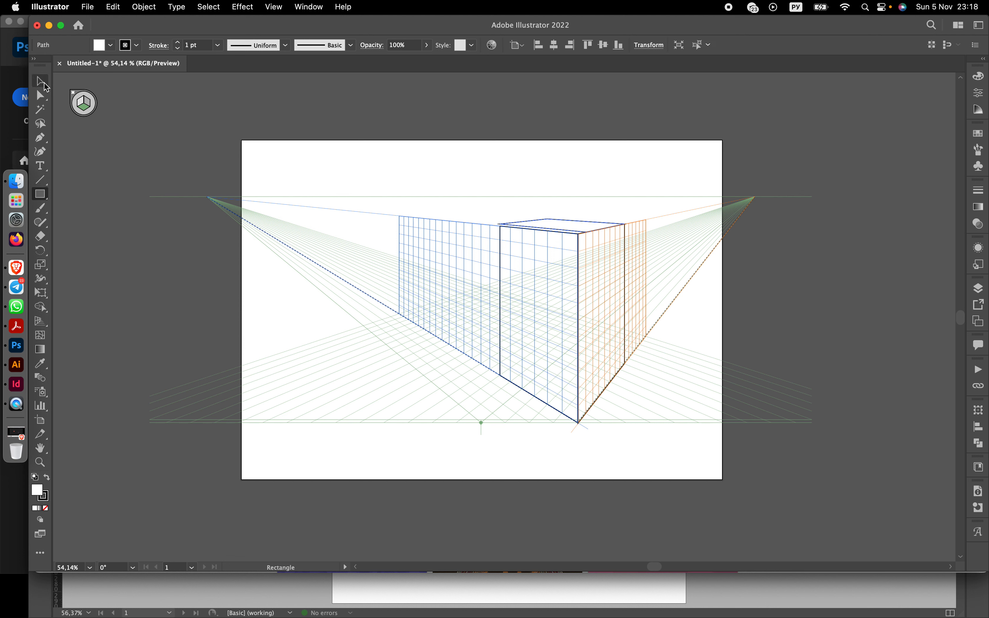
{"action": "key", "text": "v"}
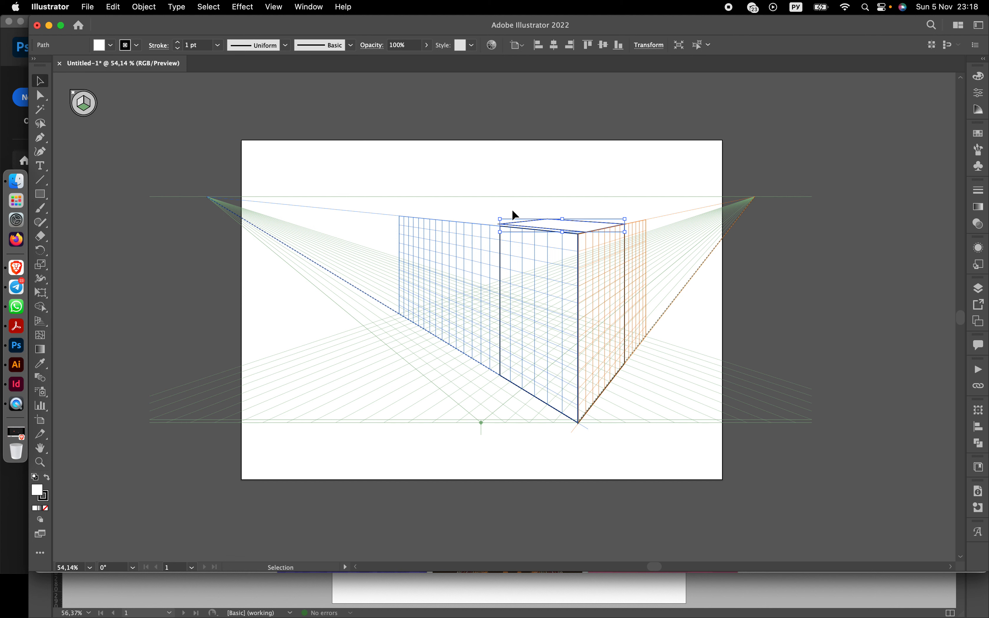
{"action": "left_click_drag", "start_coordinate": [562, 232], "coordinate": [557, 236]}
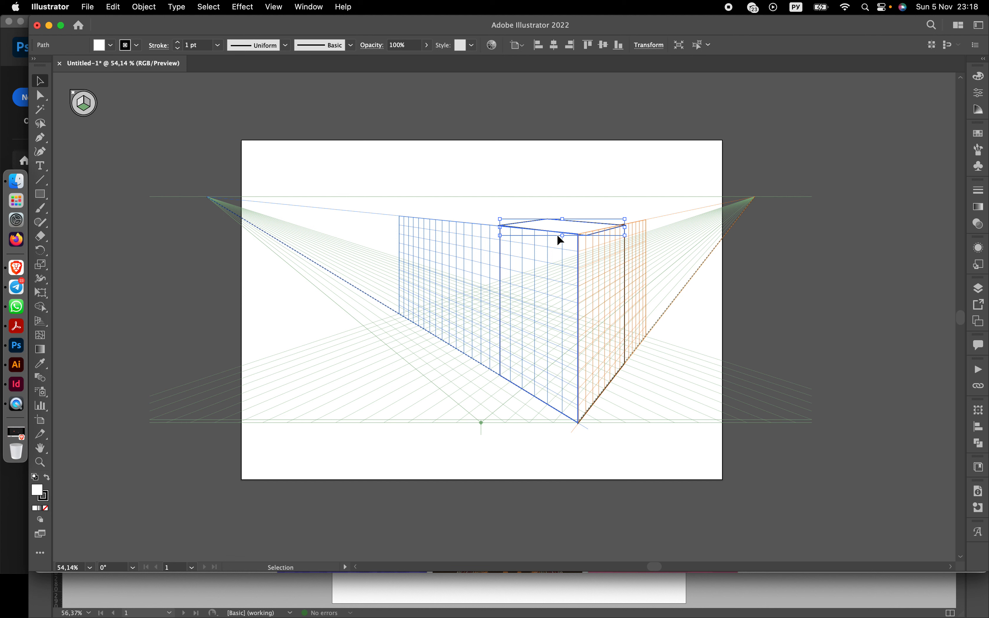
{"action": "left_click", "coordinate": [559, 241]}
- Draw the box's top face on the horizontal plane between the outer upper corners of the two side faces, and hide the perspective grid
{"action": "left_click", "coordinate": [40, 194]}
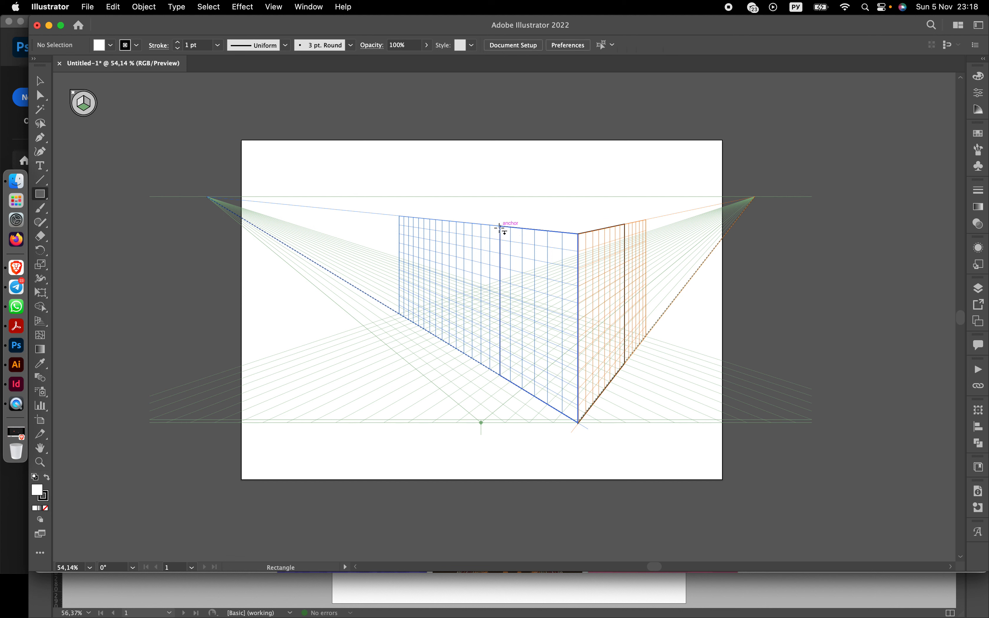
{"action": "left_click_drag", "start_coordinate": [500, 226], "coordinate": [625, 224]}
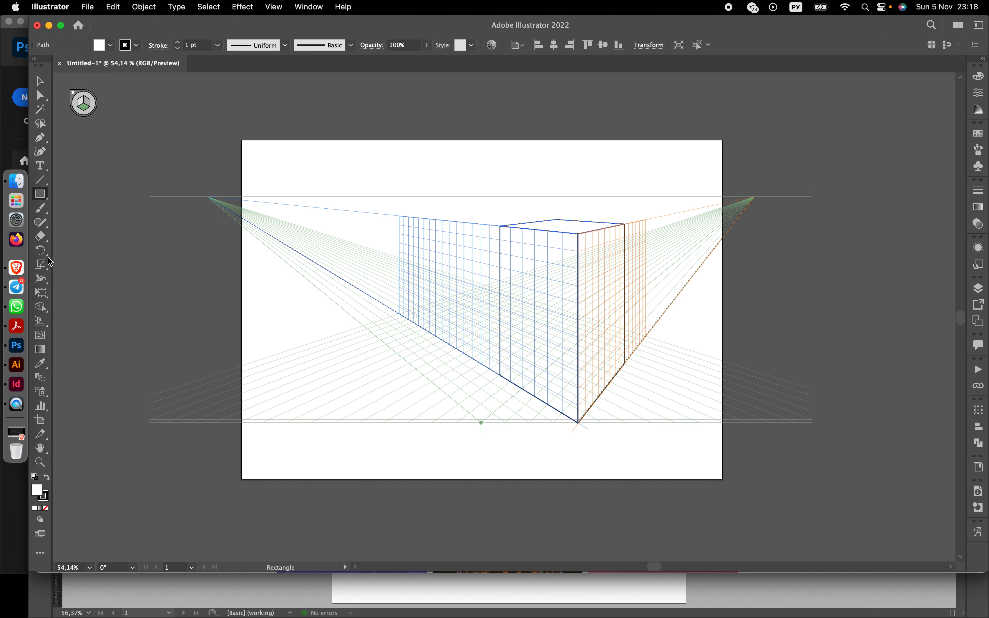
{"action": "left_click", "coordinate": [40, 321]}
{"action": "key", "text": "shift+v"}
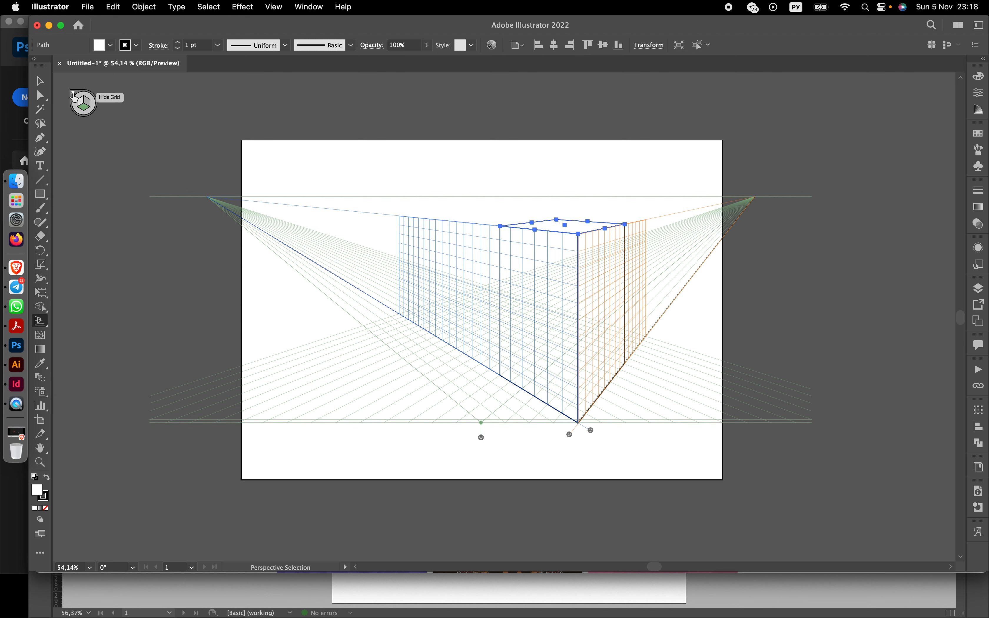
{"action": "left_click", "coordinate": [74, 98]}
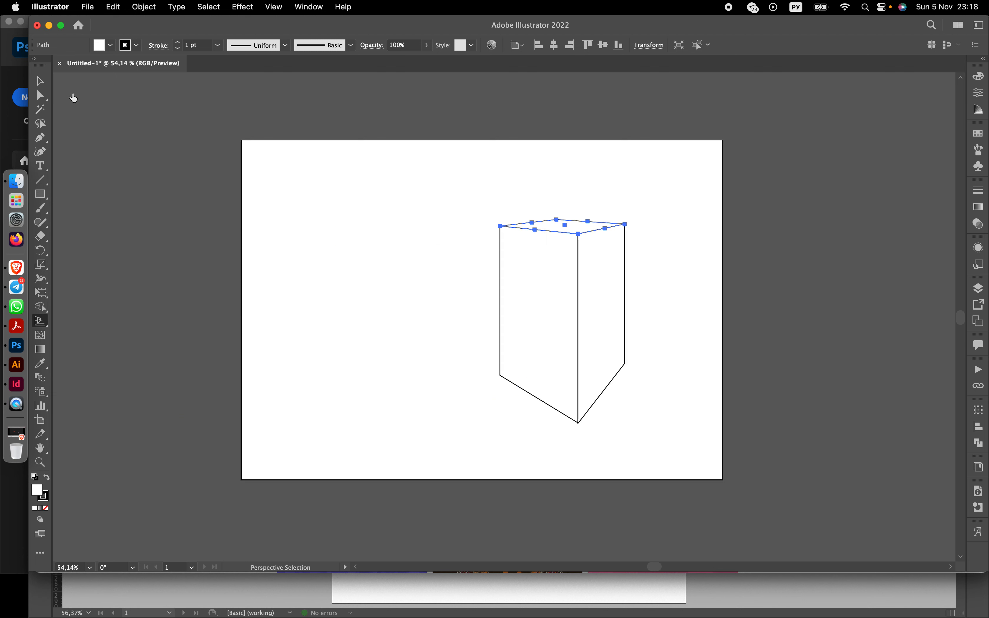
- Set the stroke corners of all three box faces to Round Join
{"action": "key", "text": "v"}
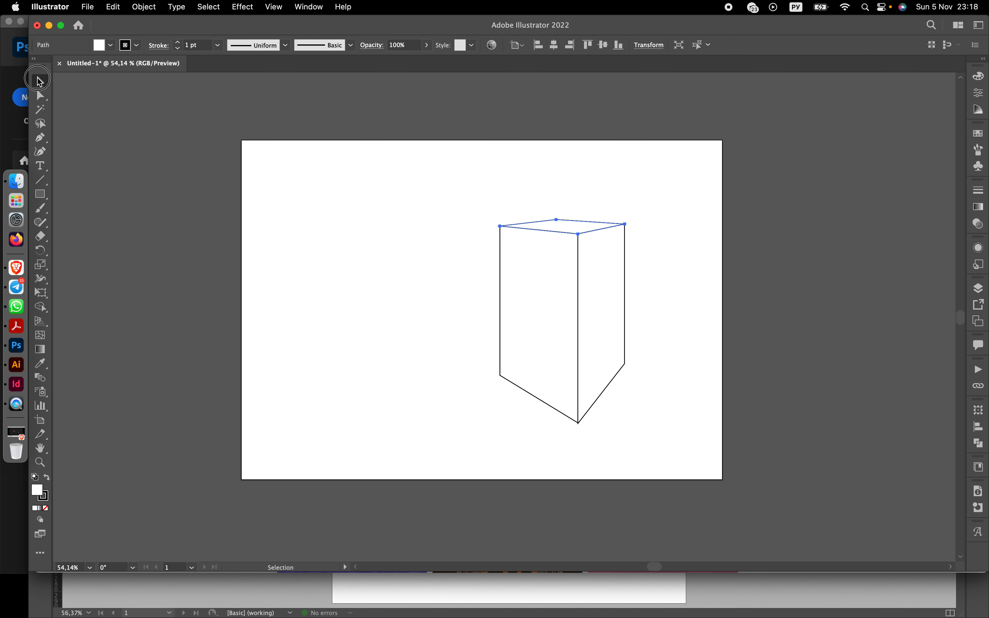
{"action": "left_click", "coordinate": [361, 176]}
{"action": "left_click_drag", "start_coordinate": [361, 171], "coordinate": [645, 414]}
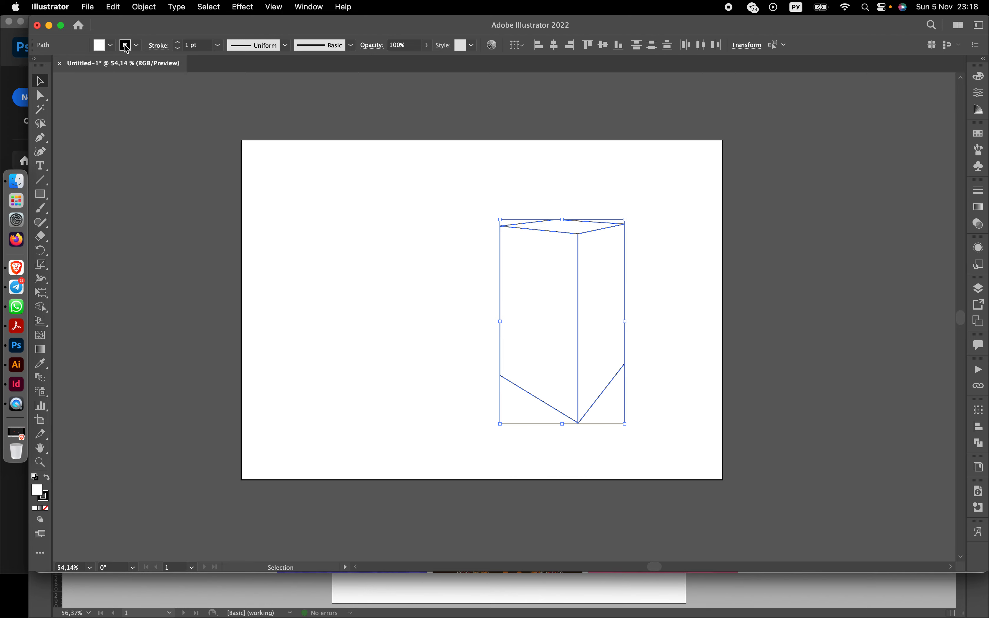
{"action": "left_click", "coordinate": [159, 46]}
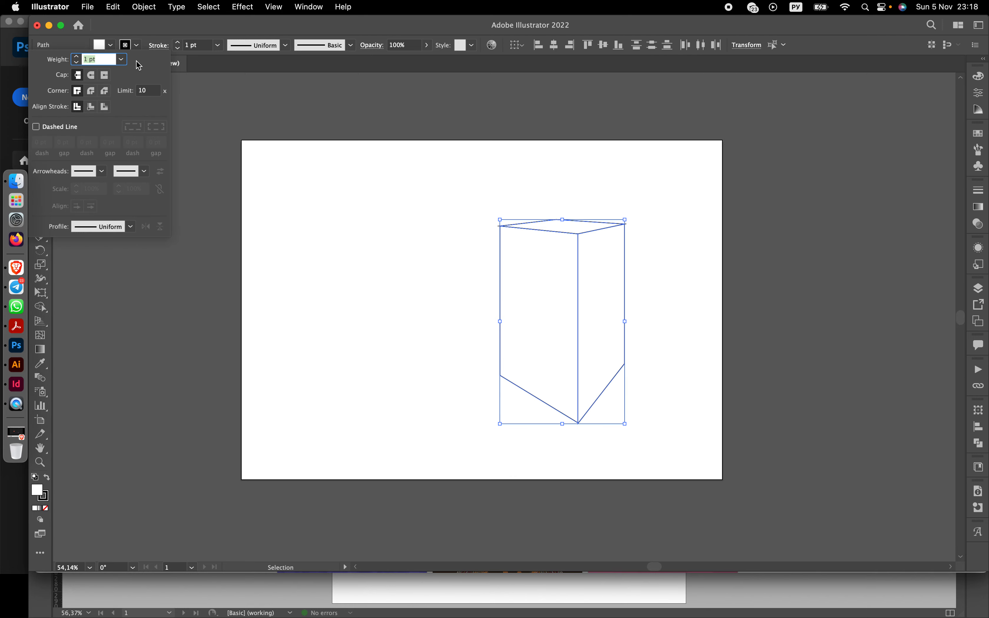
{"action": "left_click", "coordinate": [92, 91]}
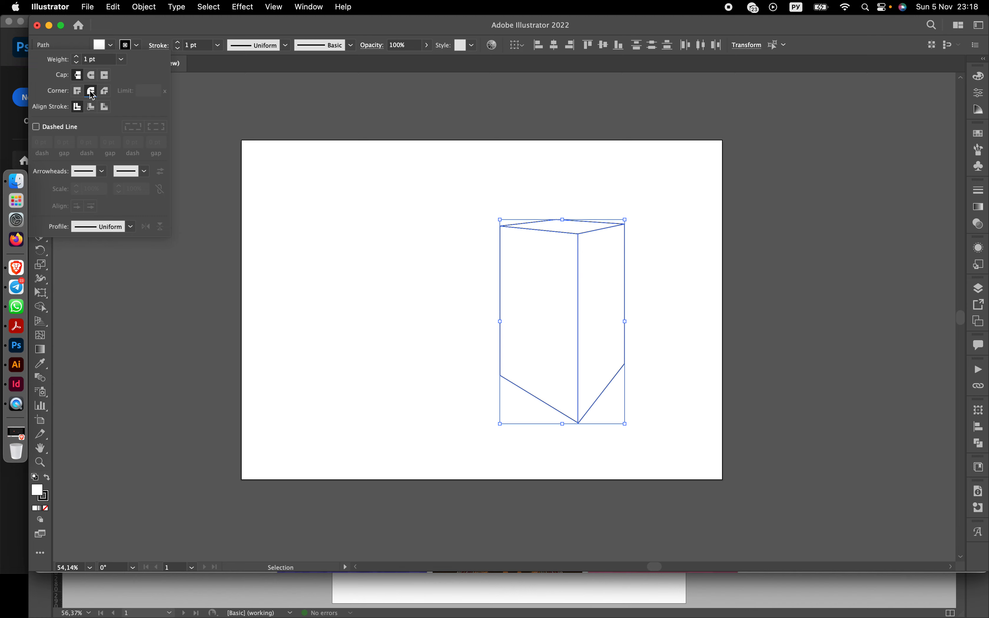
{"action": "left_click", "coordinate": [322, 247]}
{"action": "left_click", "coordinate": [346, 275]}
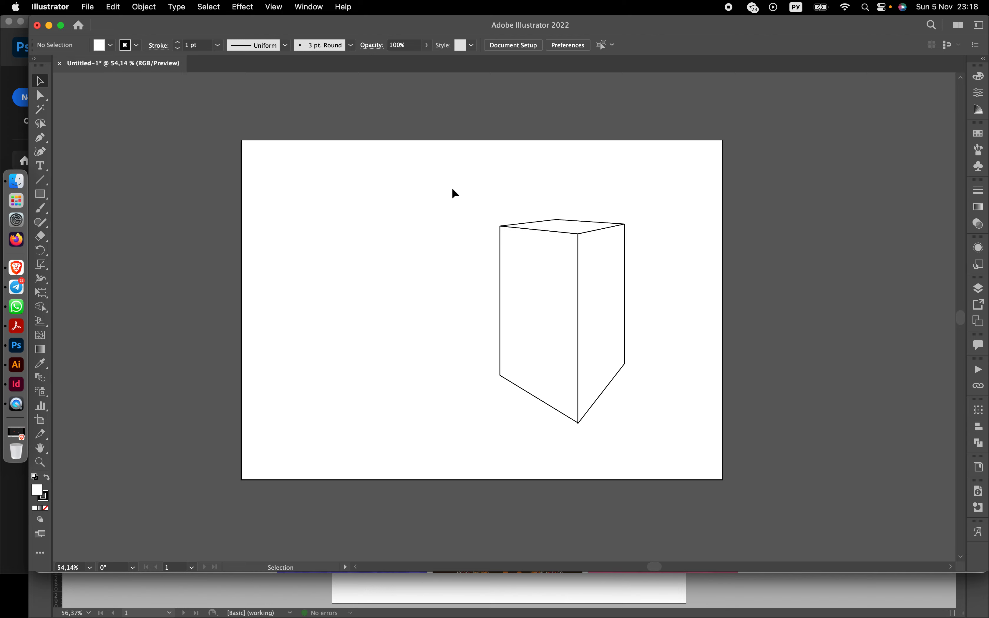
- Duplicate the whole box into the empty left half of the artboard and flip the copy horizontally
{"action": "left_click_drag", "start_coordinate": [454, 189], "coordinate": [644, 431]}
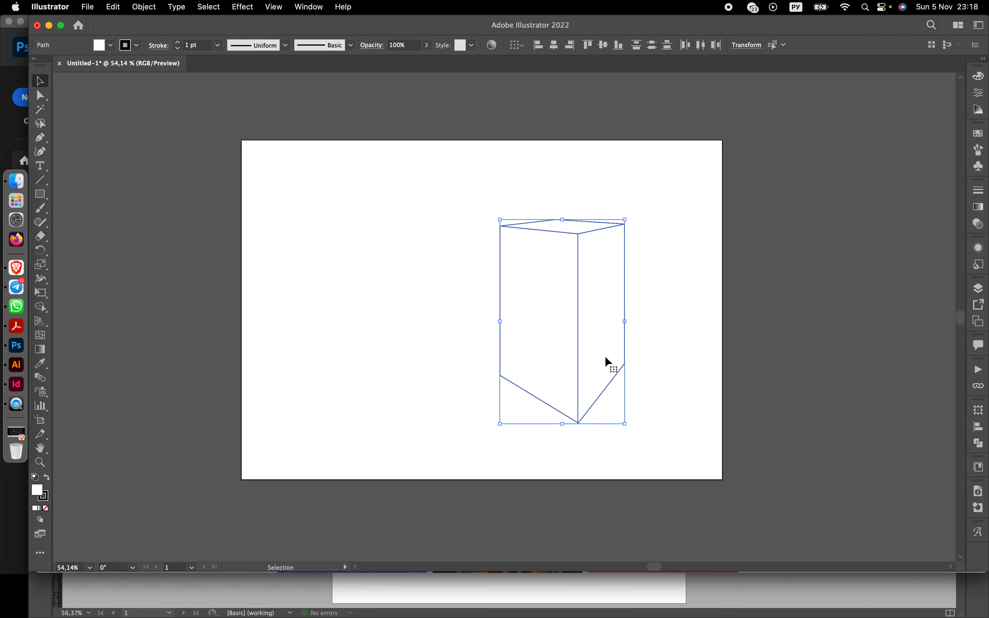
{"action": "left_click_drag", "start_coordinate": [579, 348], "coordinate": [389, 342]}
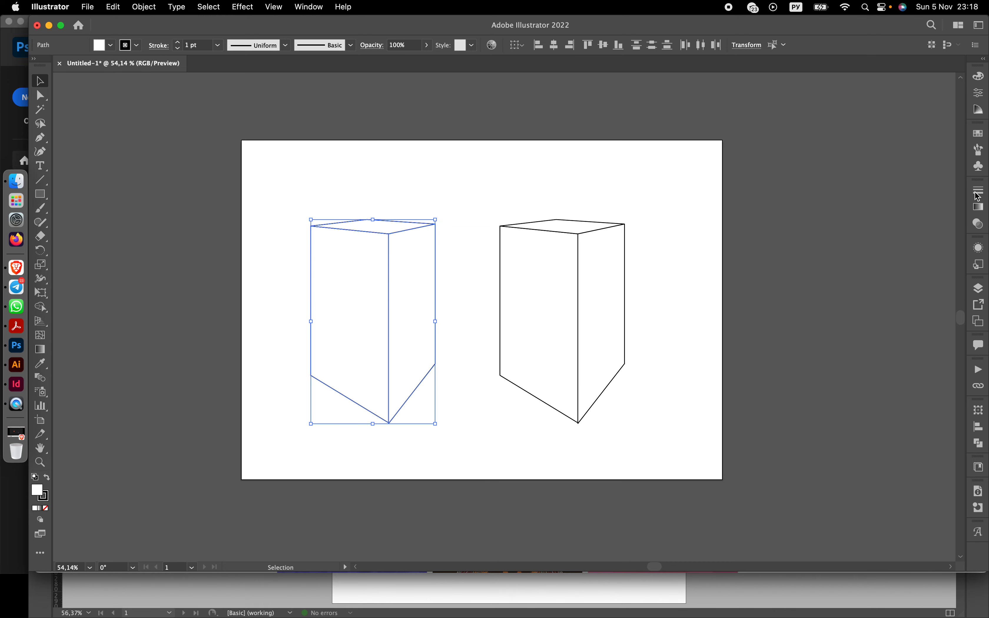
{"action": "left_click", "coordinate": [979, 93]}
{"action": "left_click", "coordinate": [913, 154]}
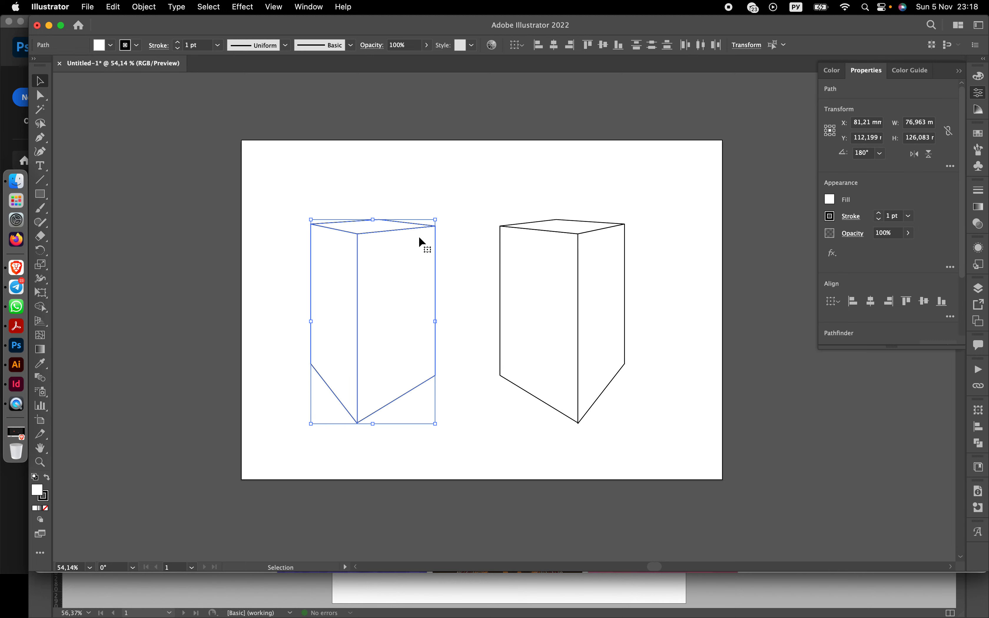
- Scale the mirrored box down proportionally and move it up, and enlarge the original box slightly
{"action": "left_click_drag", "start_coordinate": [437, 221], "coordinate": [405, 261]}
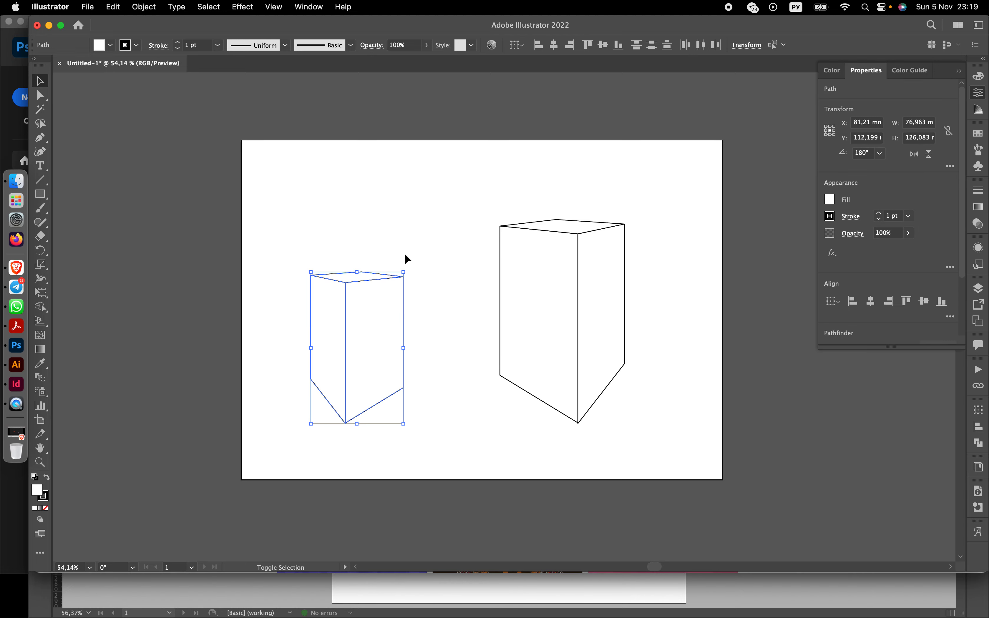
{"action": "left_click_drag", "start_coordinate": [348, 345], "coordinate": [354, 305]}
{"action": "left_click_drag", "start_coordinate": [481, 201], "coordinate": [643, 447]}
{"action": "left_click", "coordinate": [680, 429]}
- Draw a 297 × 115 mm floor rectangle across the lower part of the artboard and send it behind the boxes
{"action": "left_click", "coordinate": [40, 193]}
{"action": "left_click_drag", "start_coordinate": [242, 294], "coordinate": [722, 479]}
{"action": "left_click", "coordinate": [39, 82]}
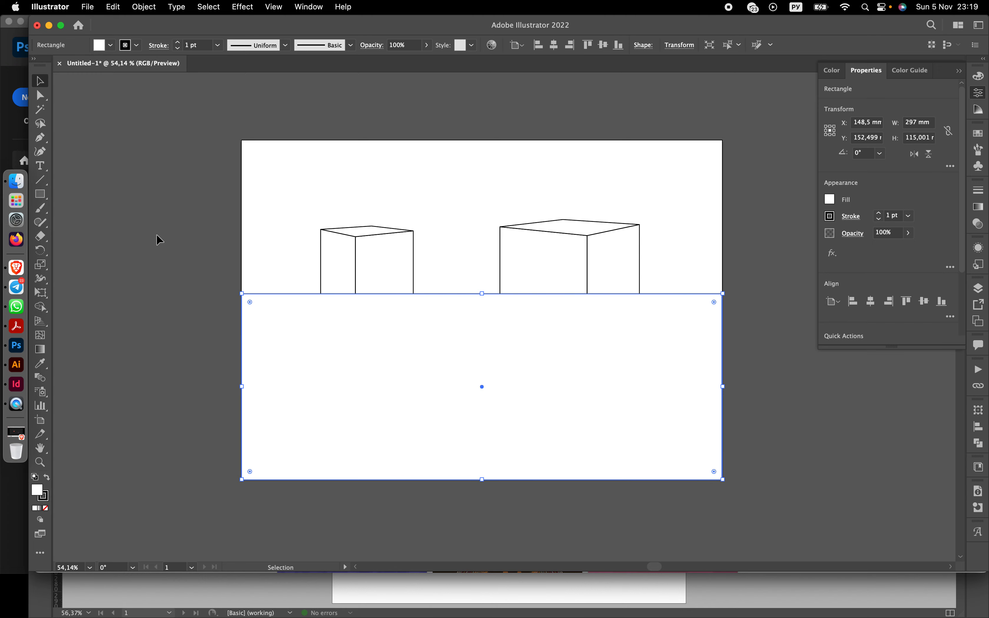
{"action": "right_click", "coordinate": [280, 337]}
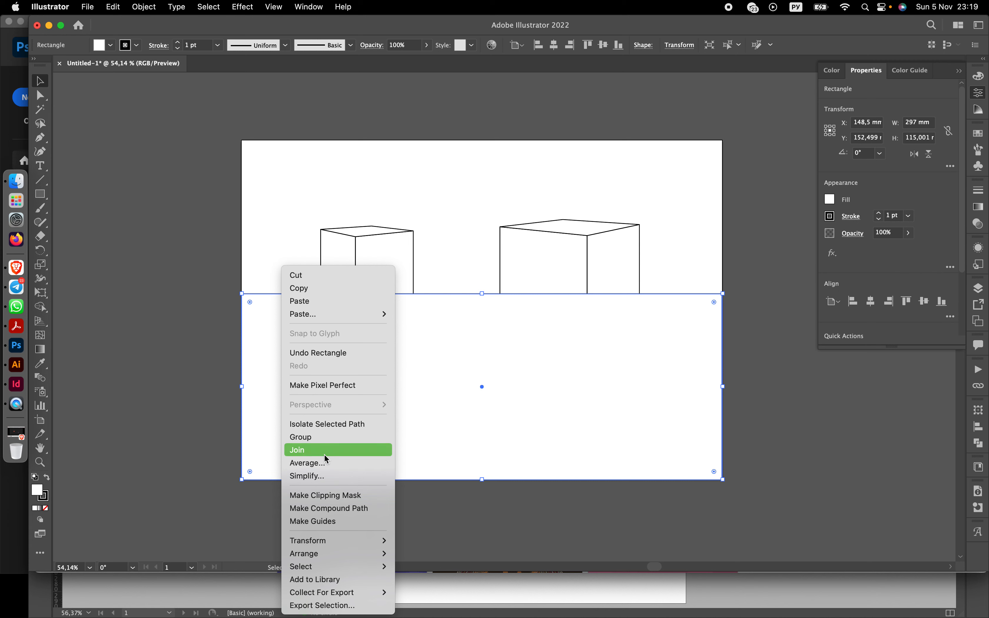
{"action": "mouse_move", "coordinate": [335, 554]}
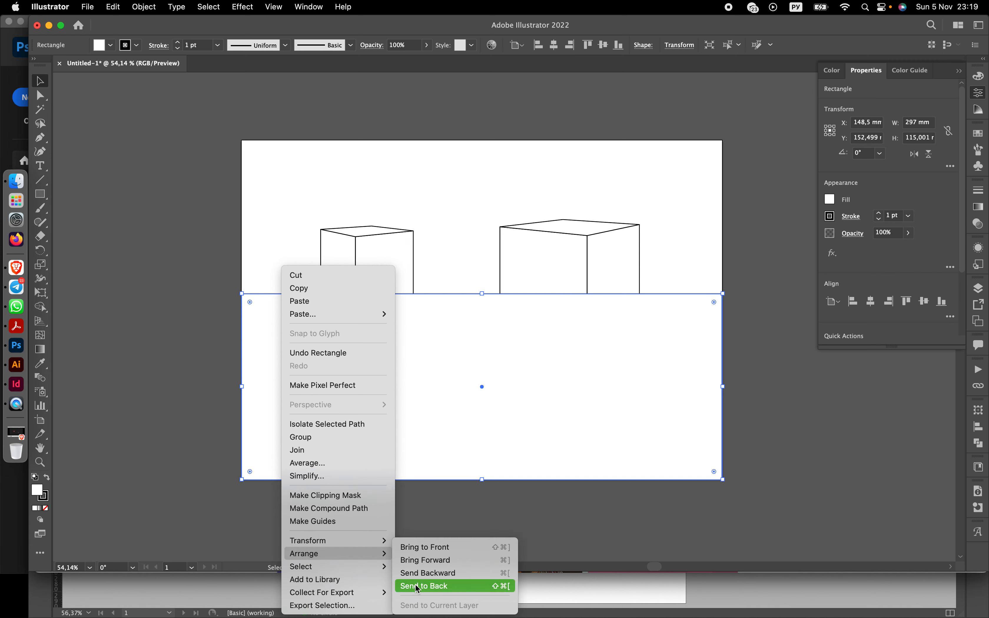
{"action": "left_click", "coordinate": [425, 586]}
{"action": "left_click", "coordinate": [189, 316]}
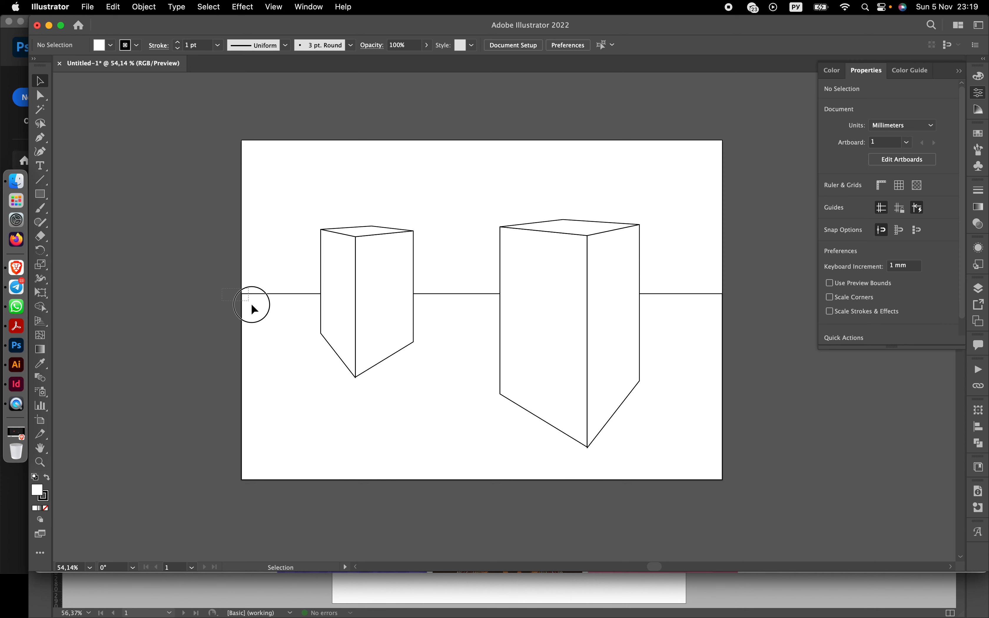
- Fill the floor rectangle behind the boxes with a medium-light grey swatch
{"action": "left_click_drag", "start_coordinate": [222, 288], "coordinate": [281, 357]}
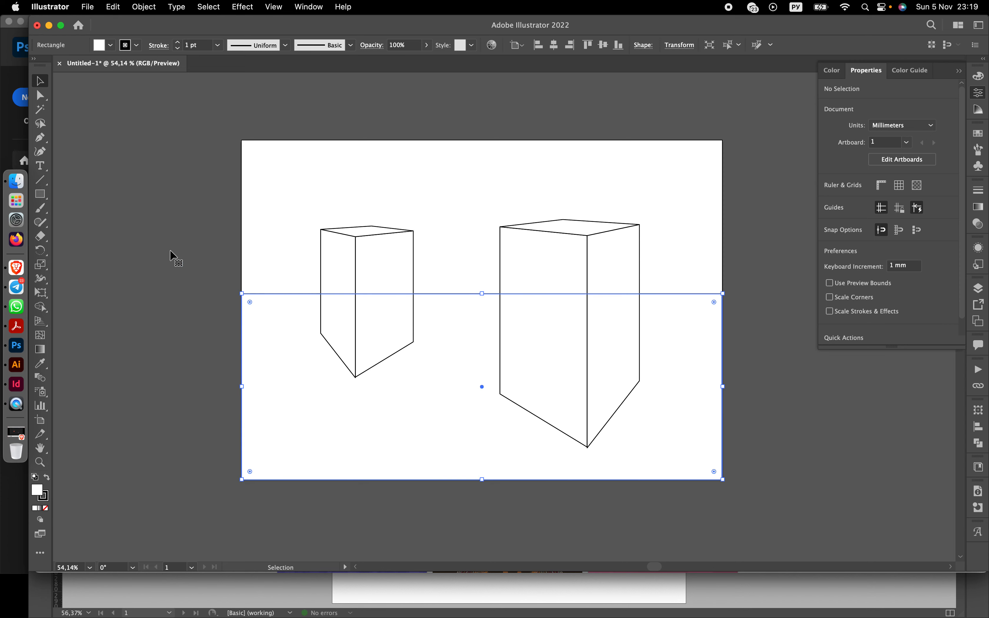
{"action": "left_click", "coordinate": [110, 45]}
{"action": "left_click", "coordinate": [113, 111]}
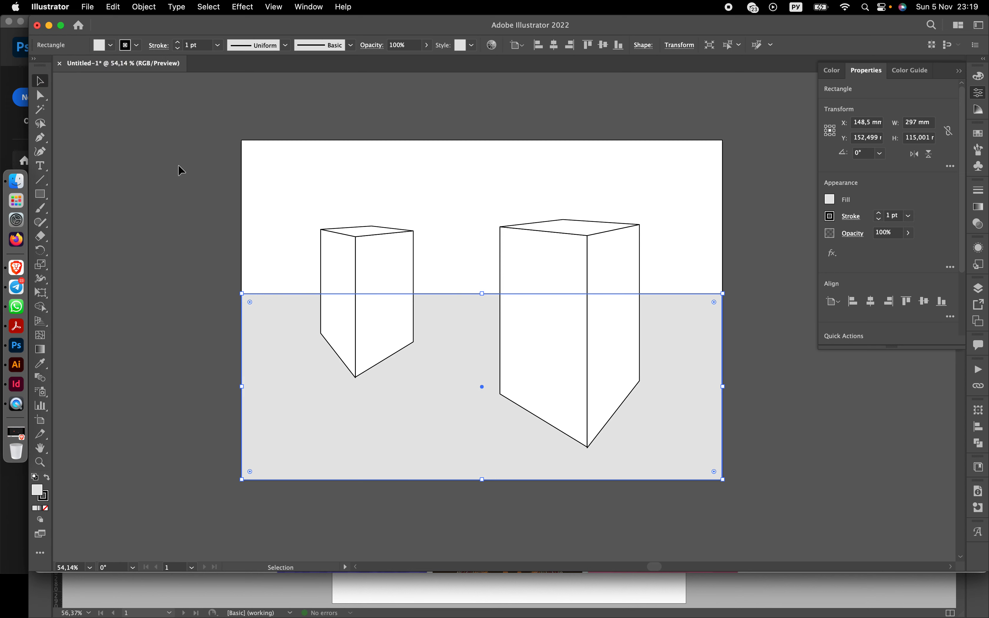
{"action": "left_click", "coordinate": [110, 45]}
{"action": "left_click", "coordinate": [111, 109]}
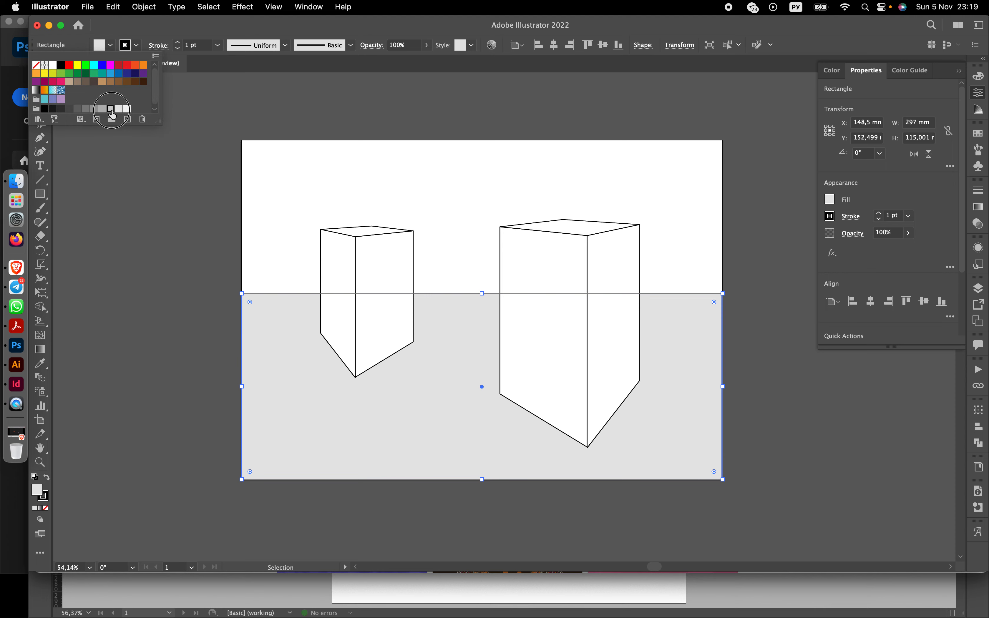
{"action": "left_click", "coordinate": [239, 233]}
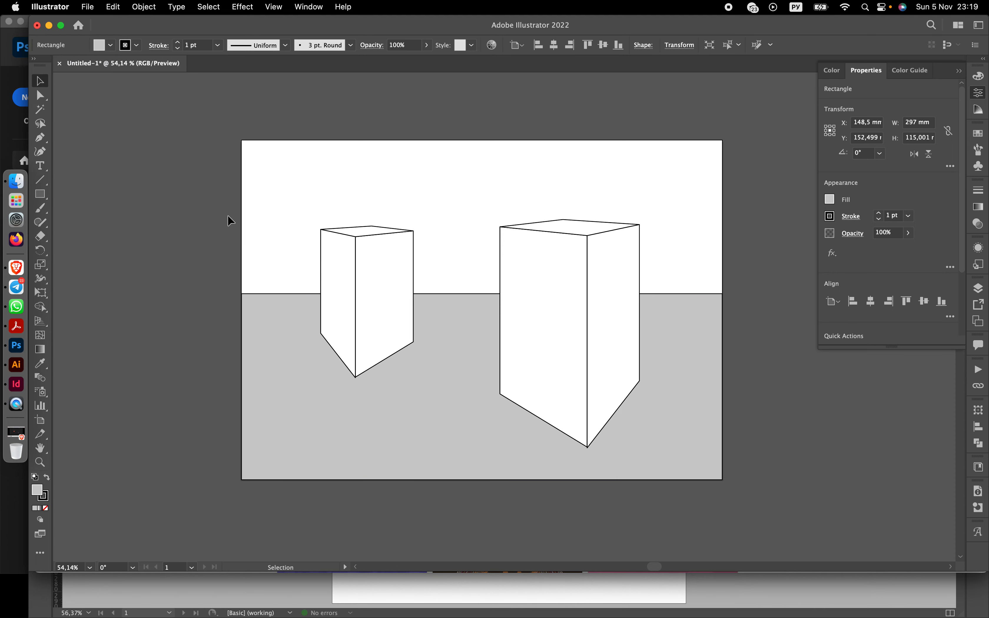
- Give the floor and both boxes a very light grey stroke with a weight of 0,5 pt
{"action": "left_click_drag", "start_coordinate": [210, 210], "coordinate": [746, 503]}
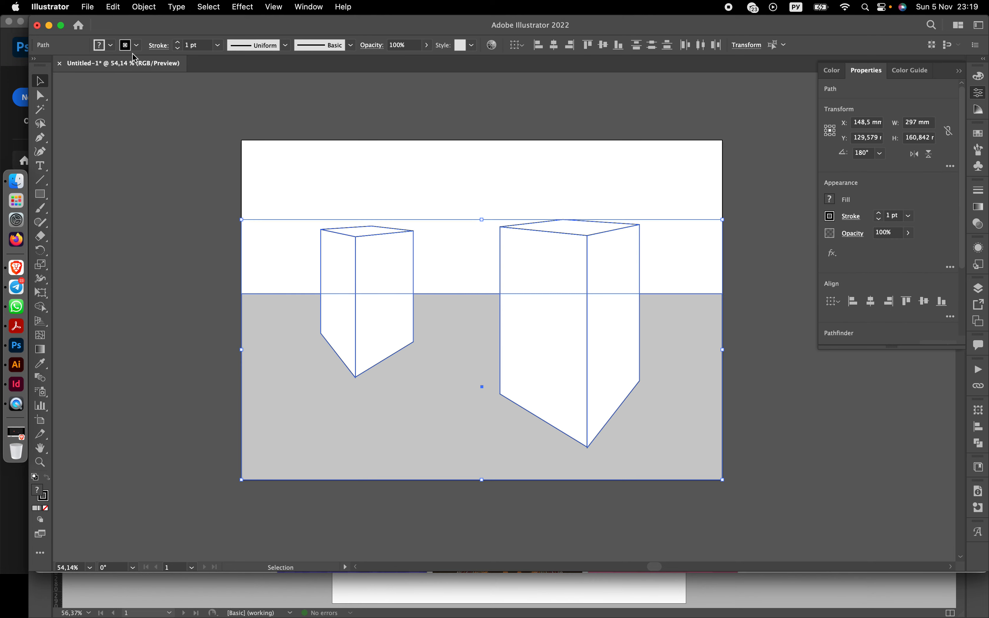
{"action": "left_click", "coordinate": [137, 45]}
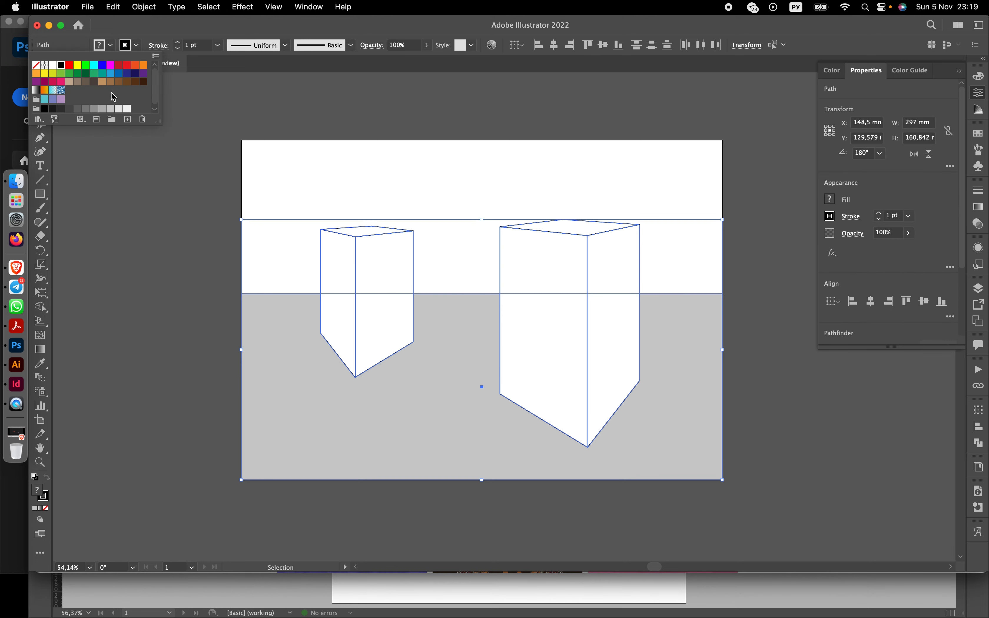
{"action": "left_click", "coordinate": [119, 110]}
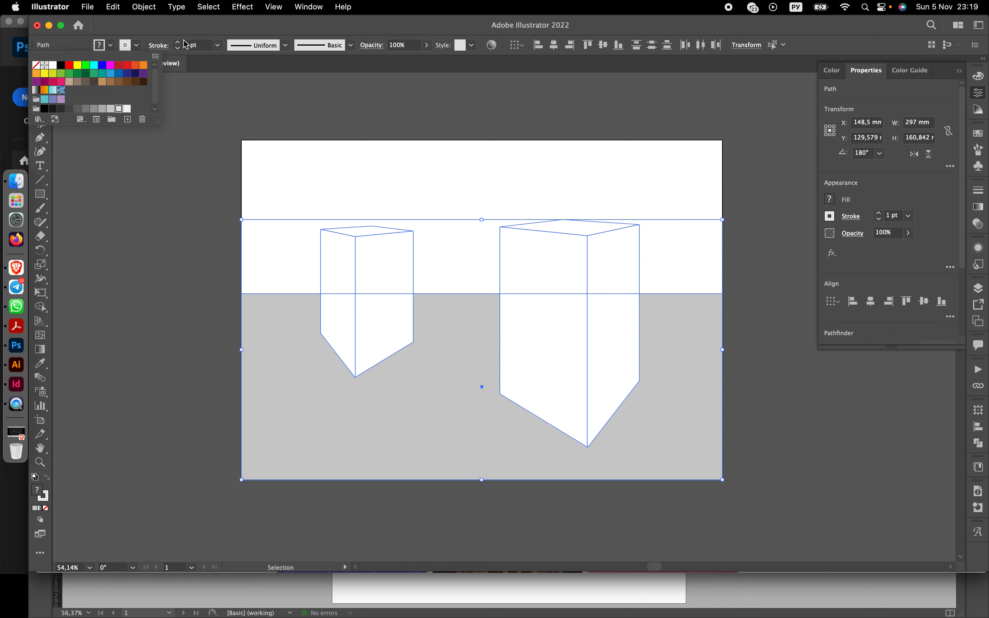
{"action": "left_click", "coordinate": [218, 45]}
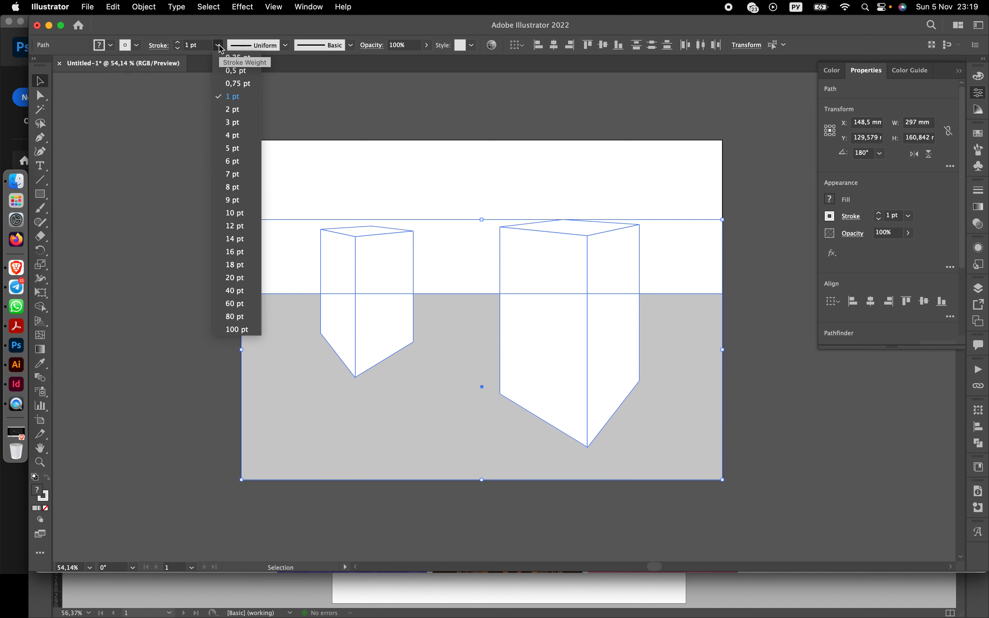
{"action": "left_click", "coordinate": [237, 71]}
{"action": "left_click", "coordinate": [203, 238]}
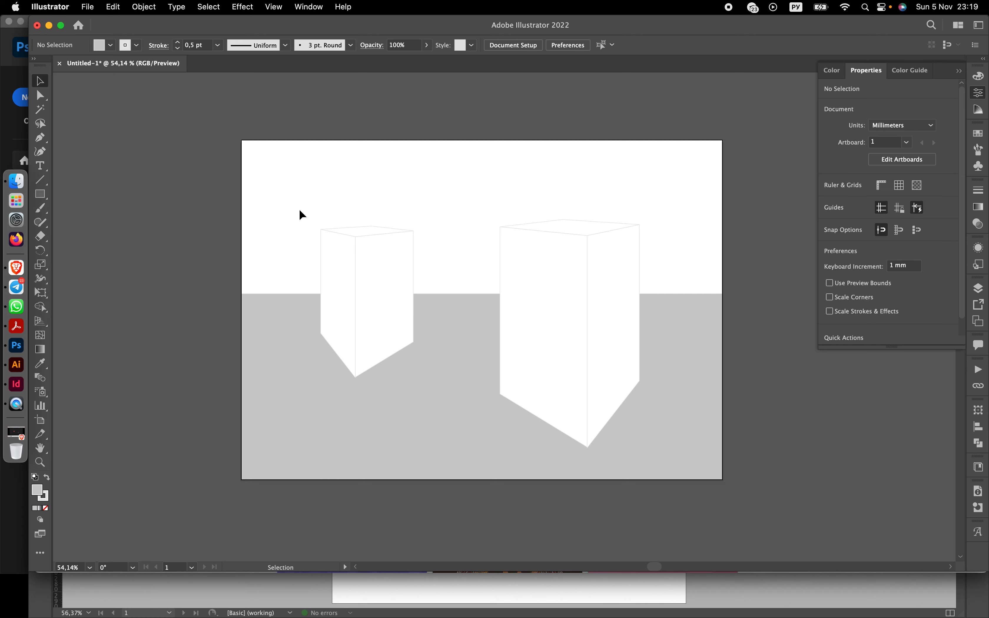
- Try filling all faces of both boxes with the lightest grey swatch, F2F2F2
{"action": "left_click_drag", "start_coordinate": [294, 211], "coordinate": [633, 279]}
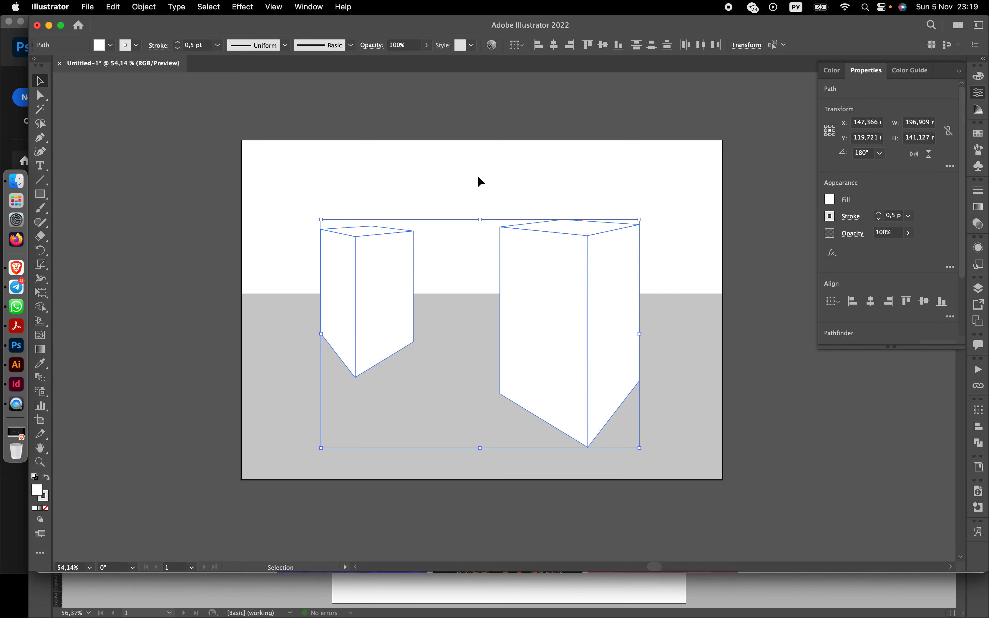
{"action": "left_click", "coordinate": [110, 45]}
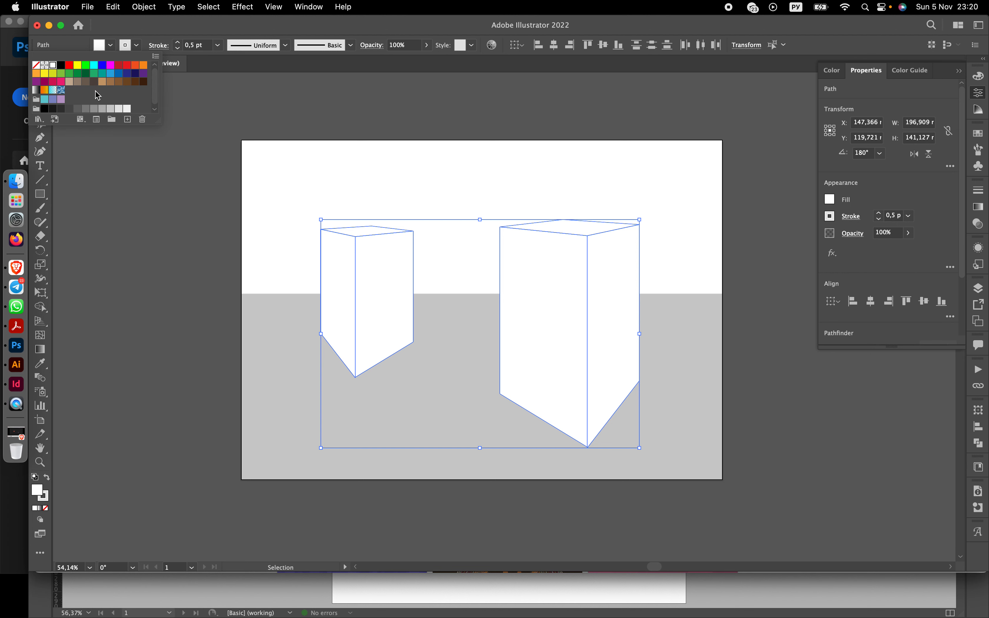
{"action": "left_click", "coordinate": [128, 110]}
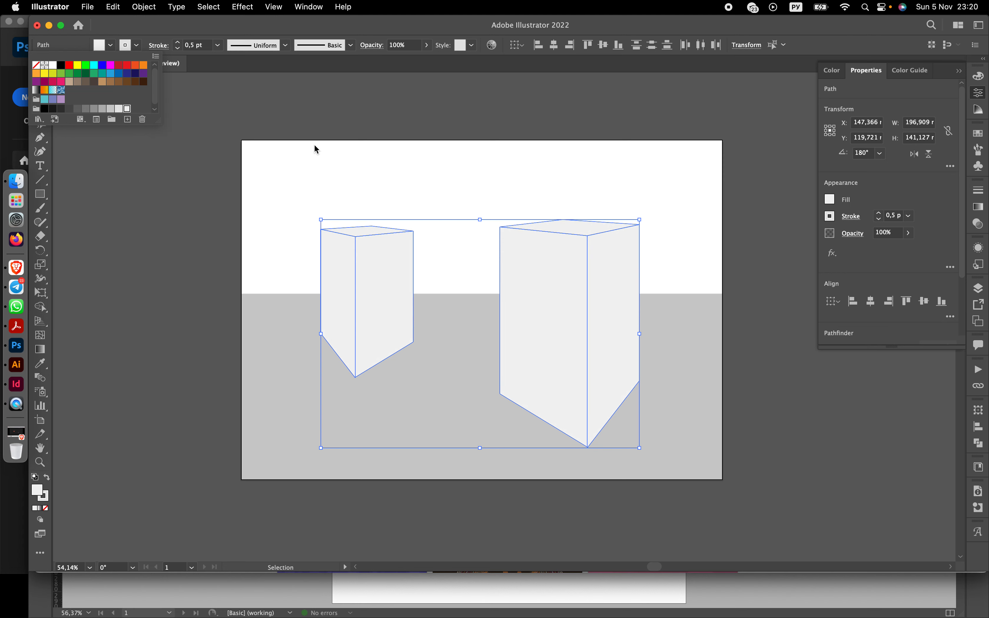
{"action": "left_click", "coordinate": [326, 106]}
{"action": "left_click", "coordinate": [329, 112]}
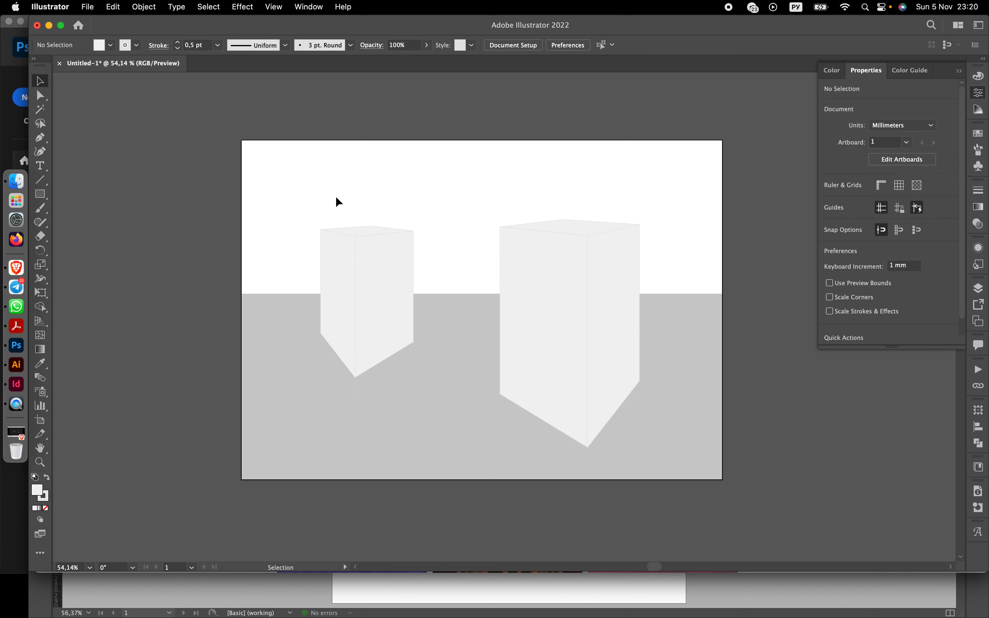
- Try a slightly lighter fill, hex F4F4F4, on the left face of the smaller box
{"action": "left_click", "coordinate": [344, 272]}
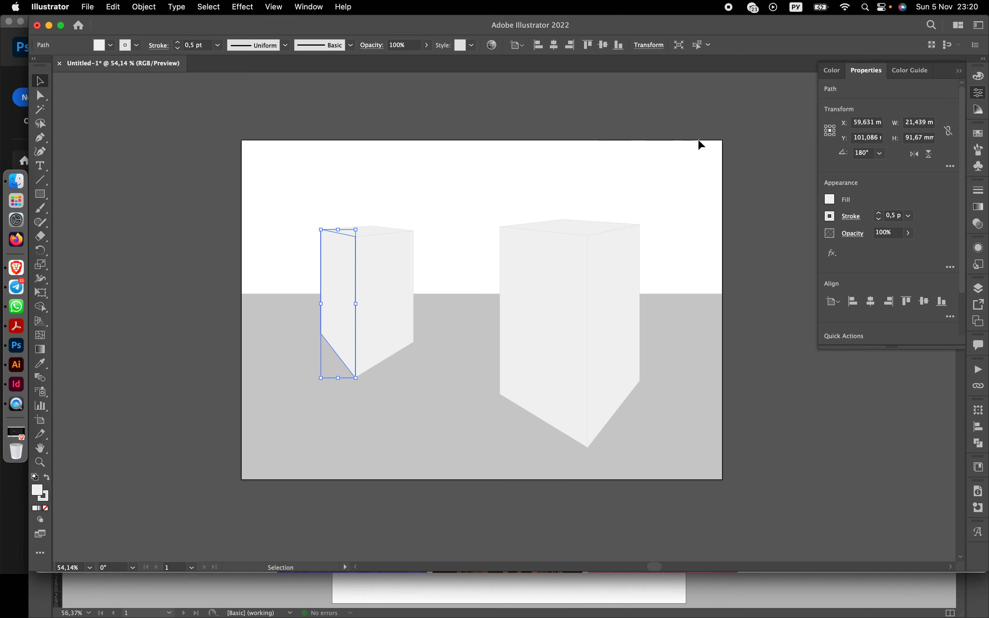
{"action": "left_click", "coordinate": [980, 77]}
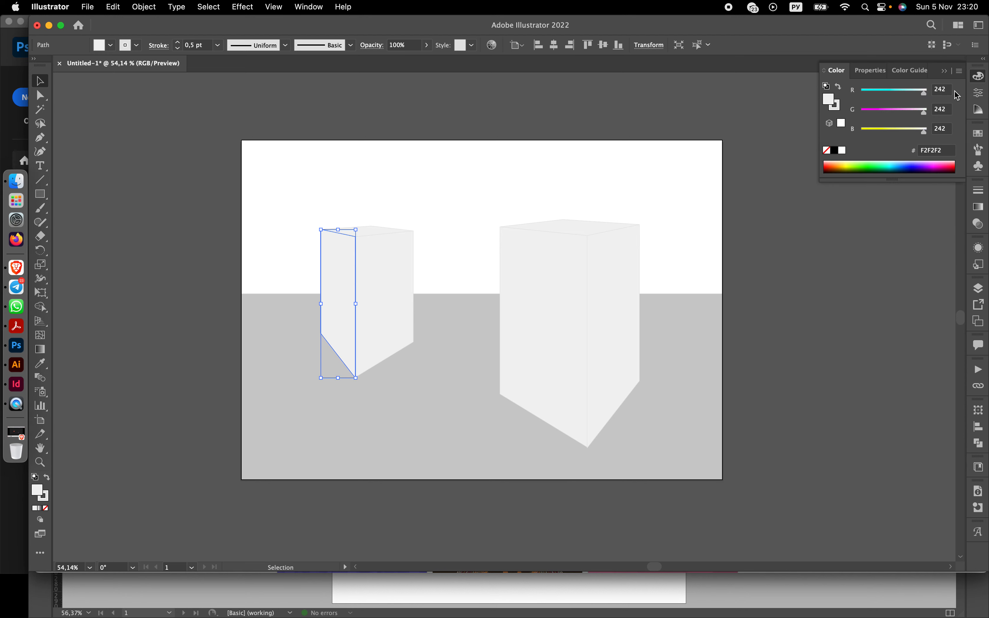
{"action": "left_click", "coordinate": [948, 130]}
{"action": "double_click", "coordinate": [37, 490]}
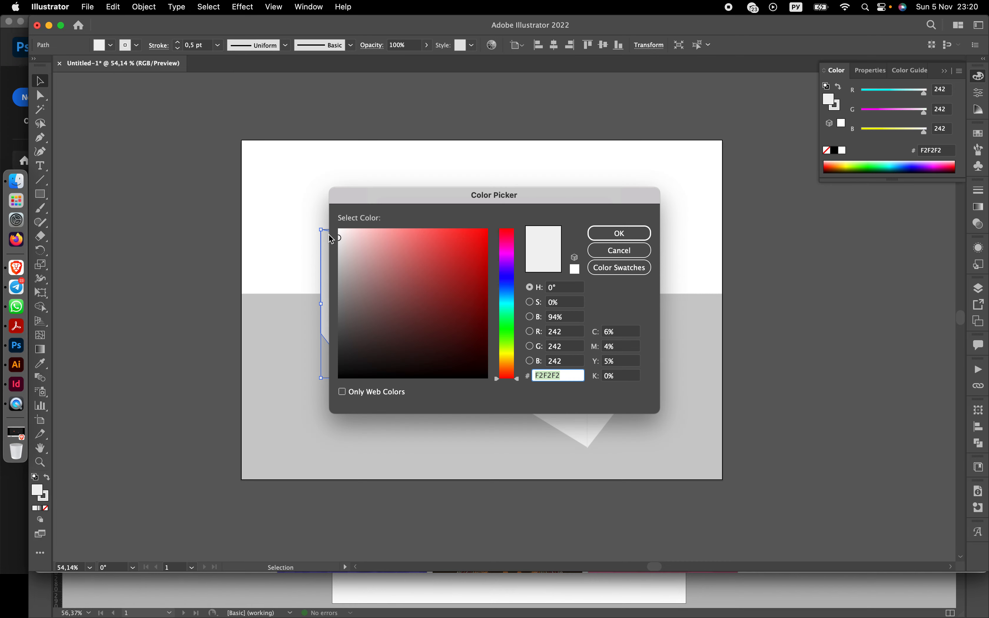
{"action": "type", "text": "F4F4F4"}
{"action": "left_click", "coordinate": [601, 233]}
{"action": "left_click", "coordinate": [819, 267]}
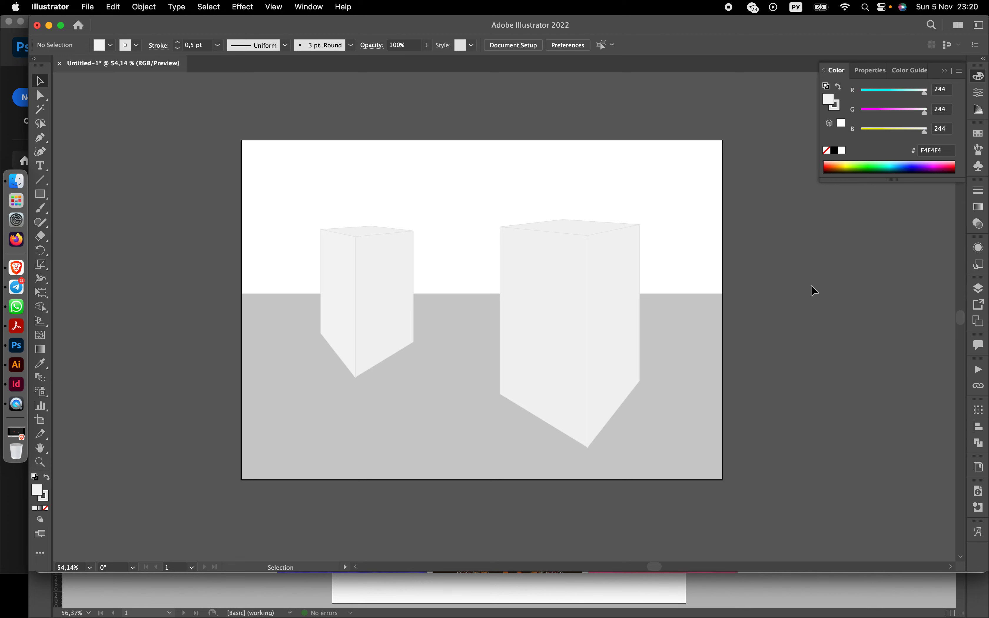
- Undo the last two fill changes on the boxes and deselect everything
{"action": "key", "text": "super+z"}
{"action": "key", "text": "super+z"}
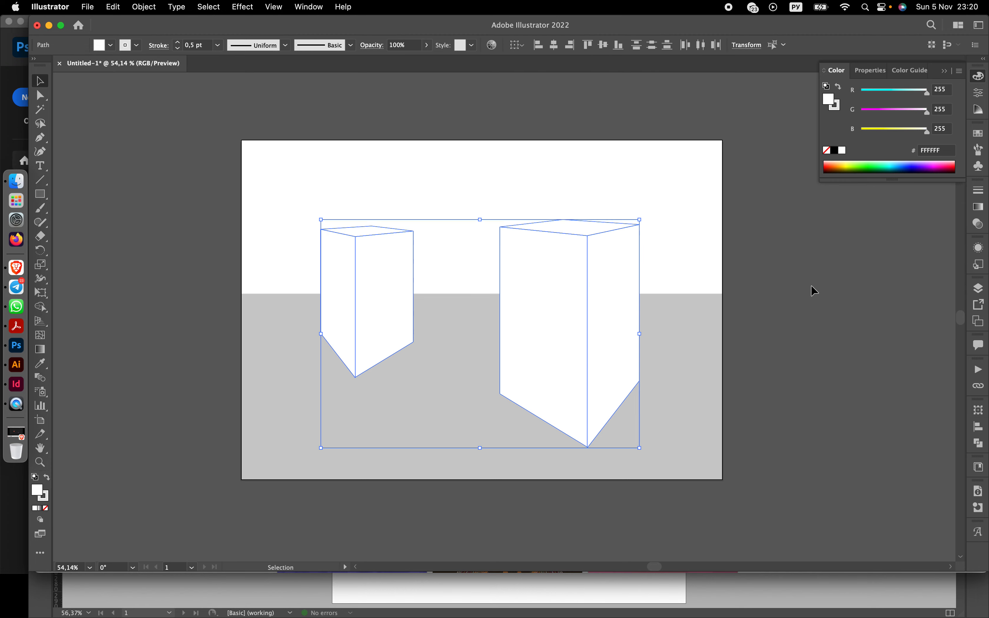
{"action": "left_click", "coordinate": [814, 285]}
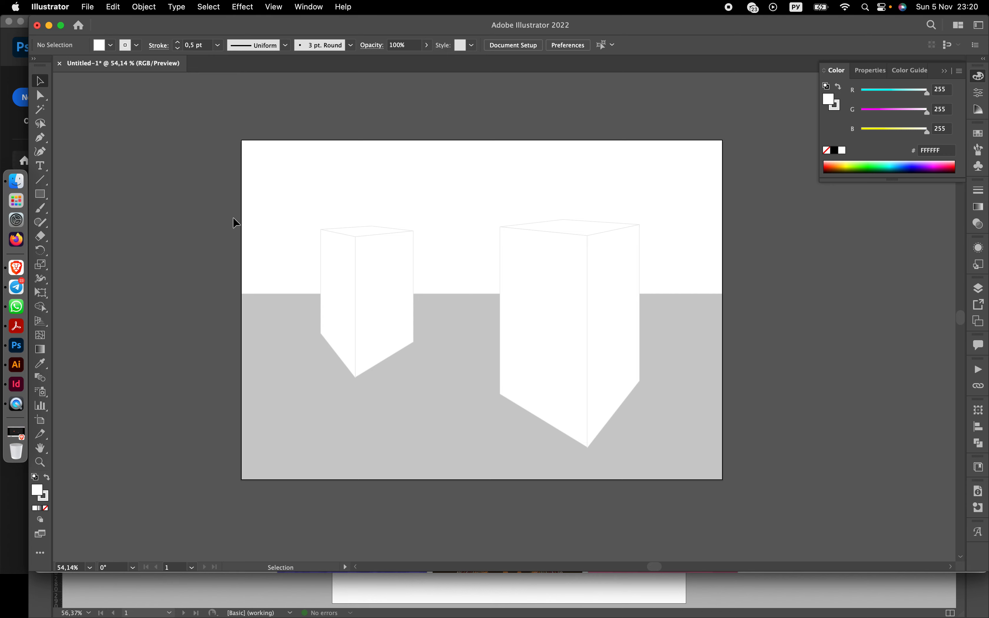
- Draw a wall rectangle covering the artboard from its upper edge down to the floor and send it to the back
{"action": "left_click", "coordinate": [40, 194]}
{"action": "left_click_drag", "start_coordinate": [242, 140], "coordinate": [722, 294]}
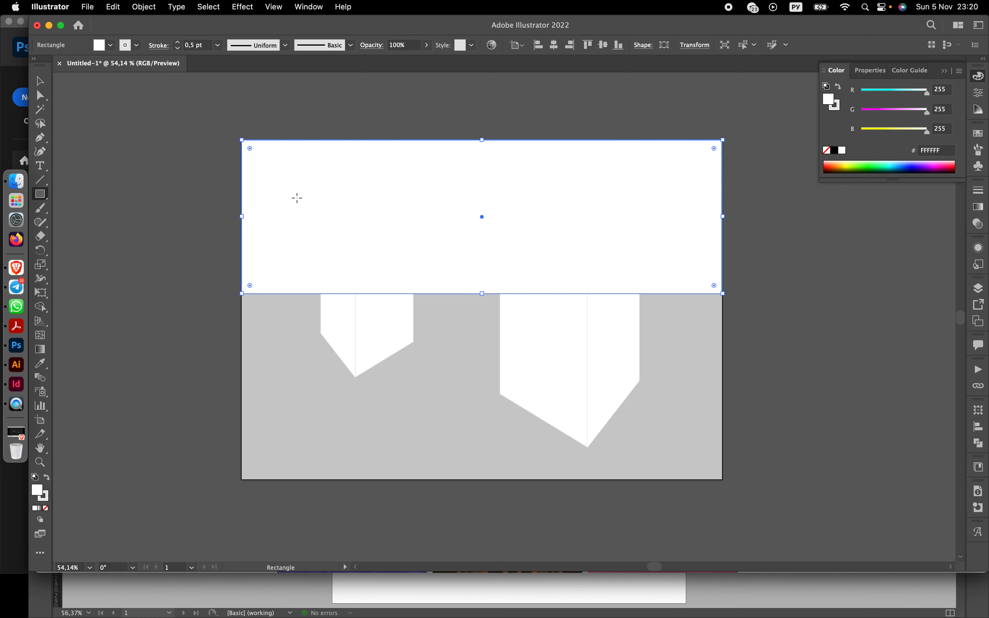
{"action": "right_click", "coordinate": [296, 200]}
{"action": "mouse_move", "coordinate": [382, 490]}
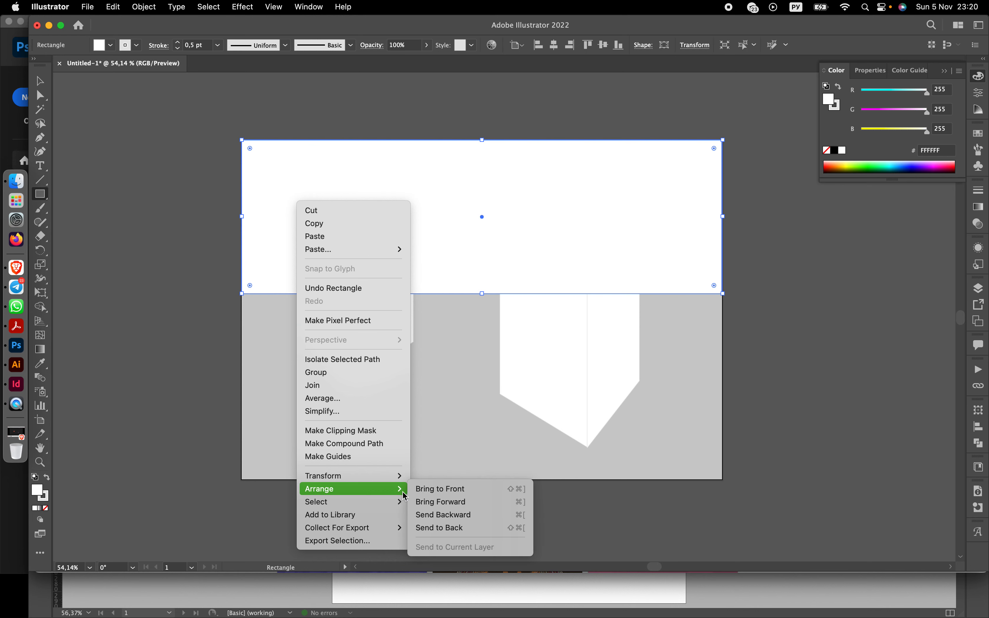
{"action": "left_click", "coordinate": [449, 527]}
{"action": "left_click", "coordinate": [40, 81]}
{"action": "left_click", "coordinate": [105, 137]}
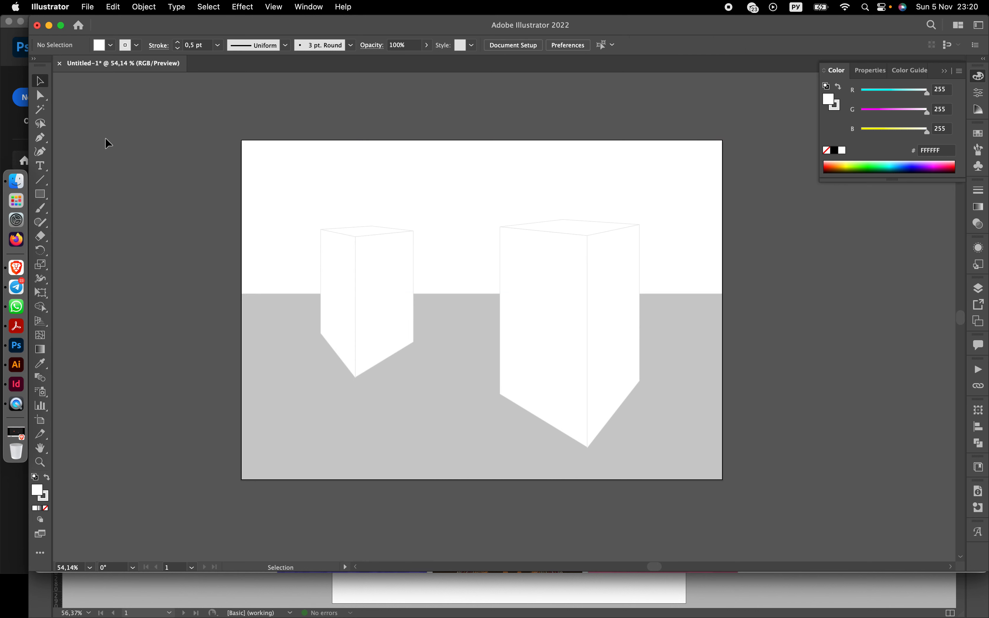
- Fill the wall rectangle behind the boxes with the light grey swatch F2F2F2
{"action": "left_click", "coordinate": [276, 206]}
{"action": "left_click", "coordinate": [116, 46]}
{"action": "left_click", "coordinate": [130, 112]}
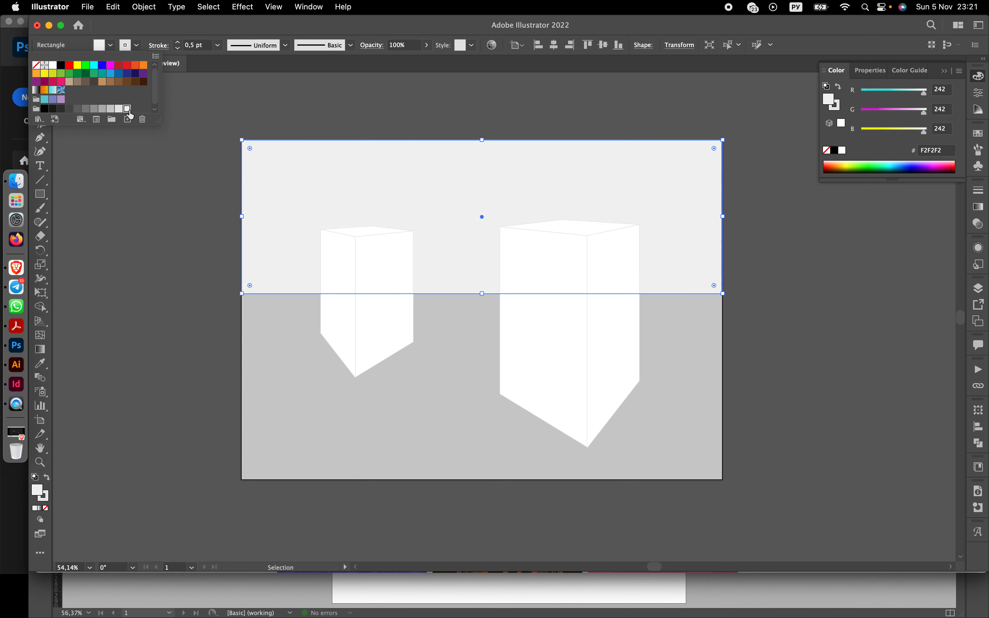
{"action": "left_click", "coordinate": [140, 265]}
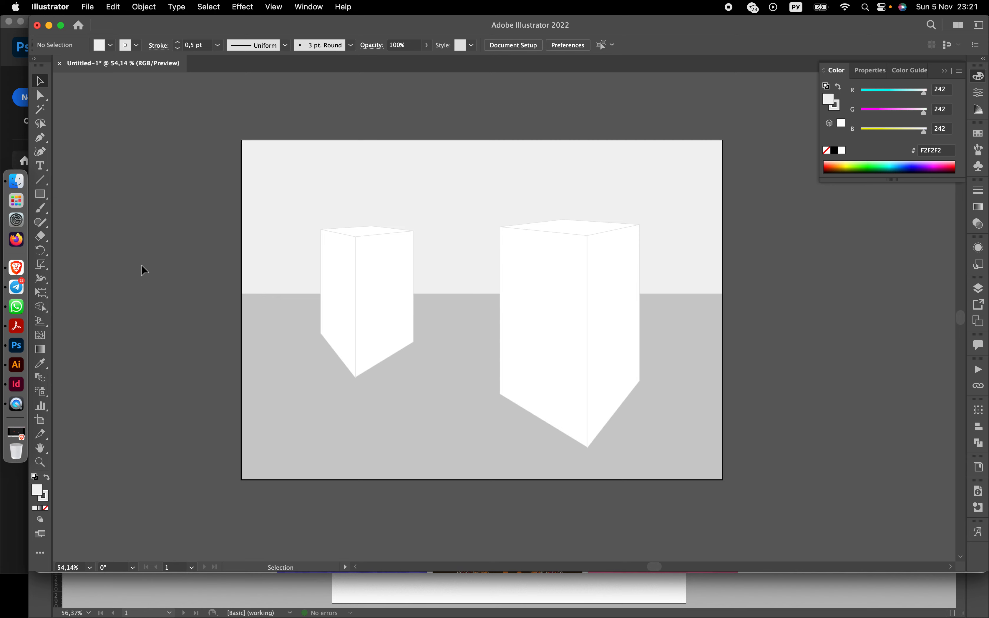
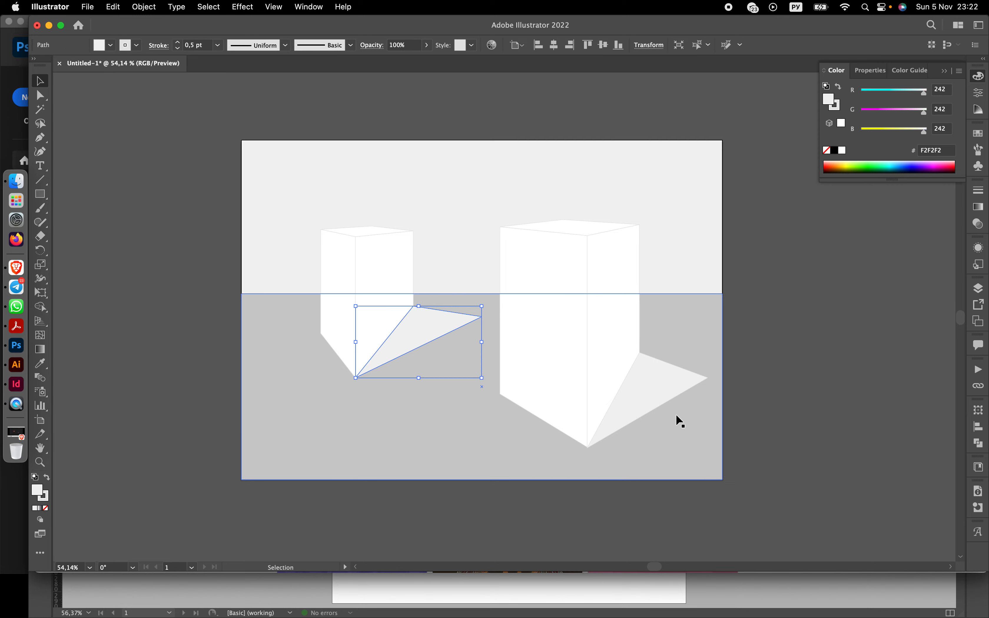
- Fill both triangular shadow shapes beside the boxes with dark grey 666666 and remove their stroke
{"action": "left_click", "coordinate": [451, 320]}
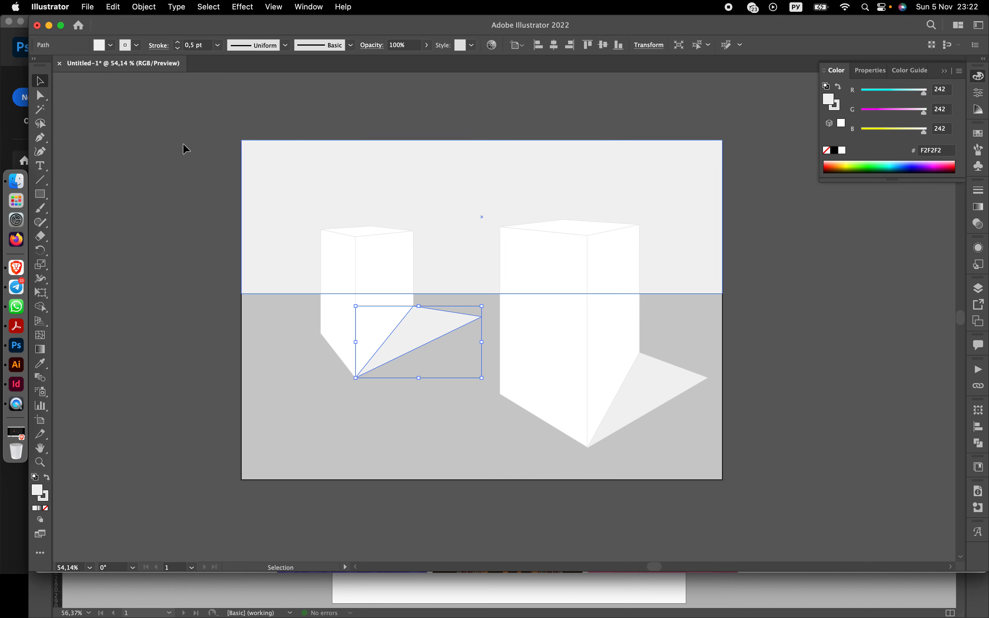
{"action": "left_click", "coordinate": [631, 417], "text": "shift"}
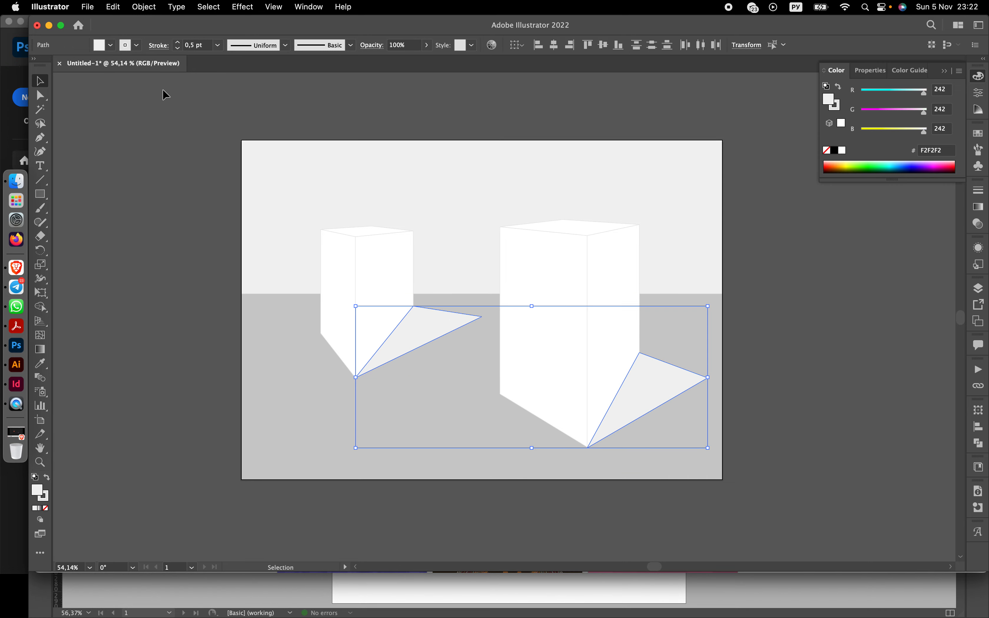
{"action": "left_click", "coordinate": [110, 45]}
{"action": "left_click", "coordinate": [77, 109]}
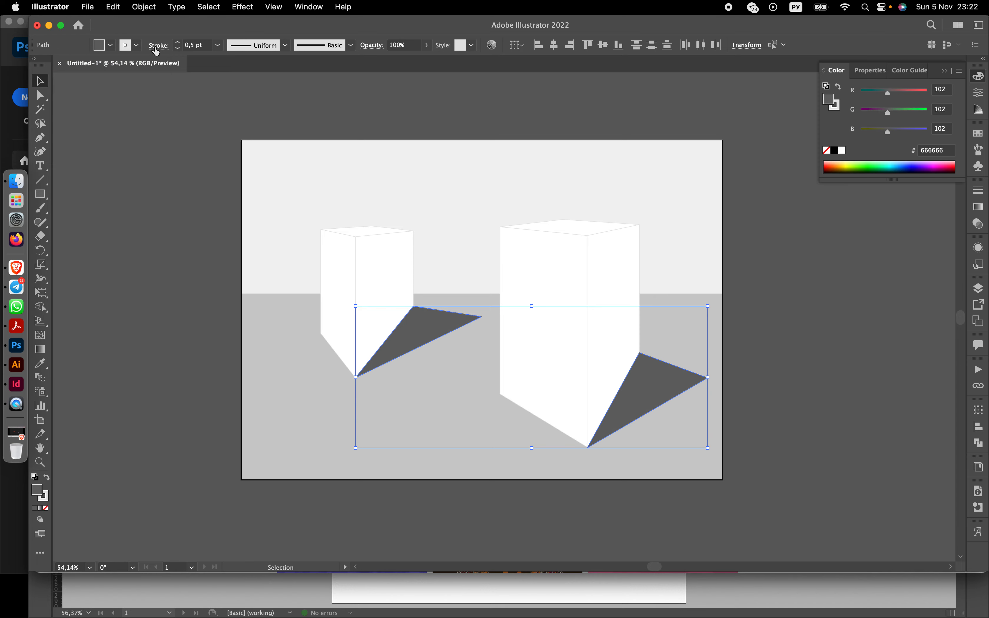
{"action": "left_click", "coordinate": [136, 45]}
{"action": "left_click", "coordinate": [36, 70]}
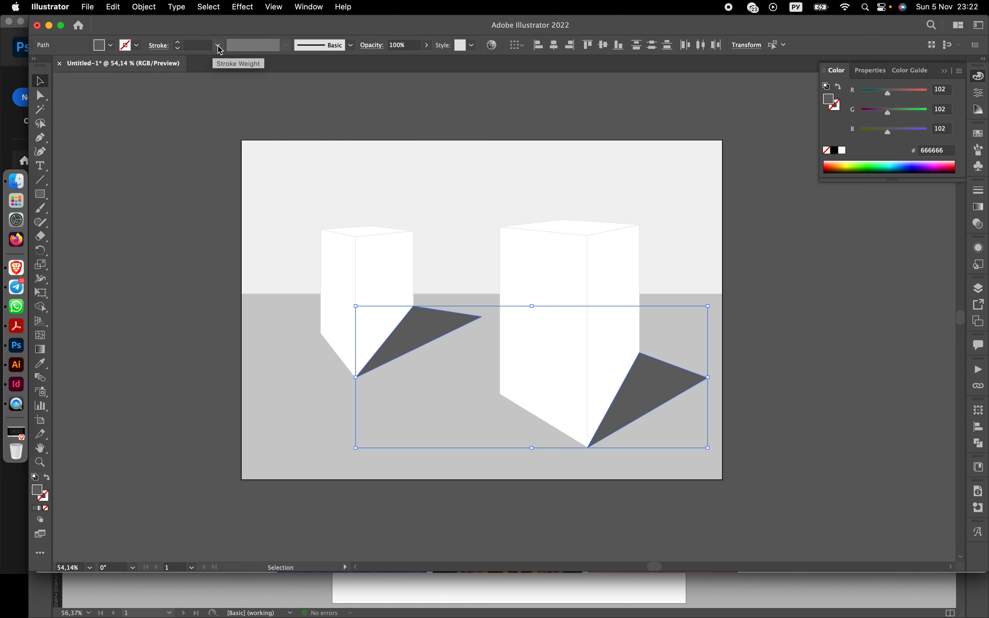
- Apply a Gaussian Blur with a radius of 10 pixels to both shadow triangles
{"action": "left_click", "coordinate": [248, 11]}
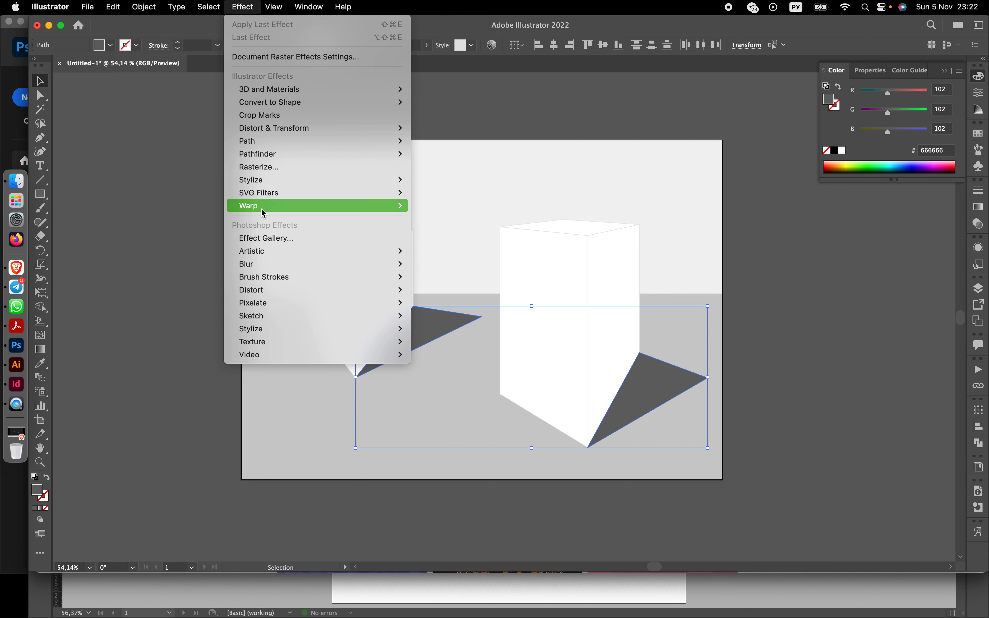
{"action": "mouse_move", "coordinate": [310, 263]}
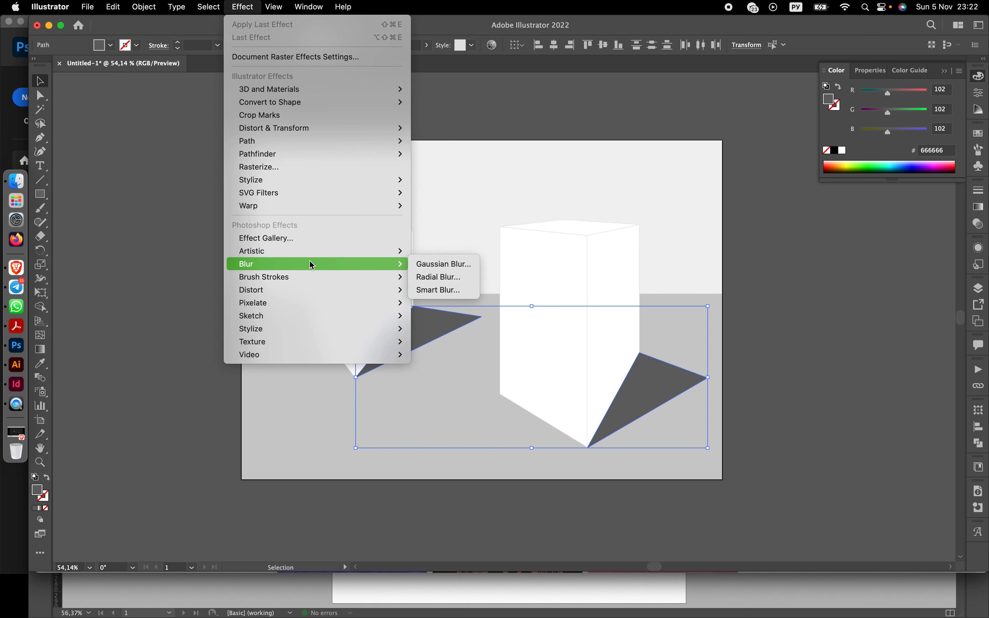
{"action": "left_click", "coordinate": [427, 269]}
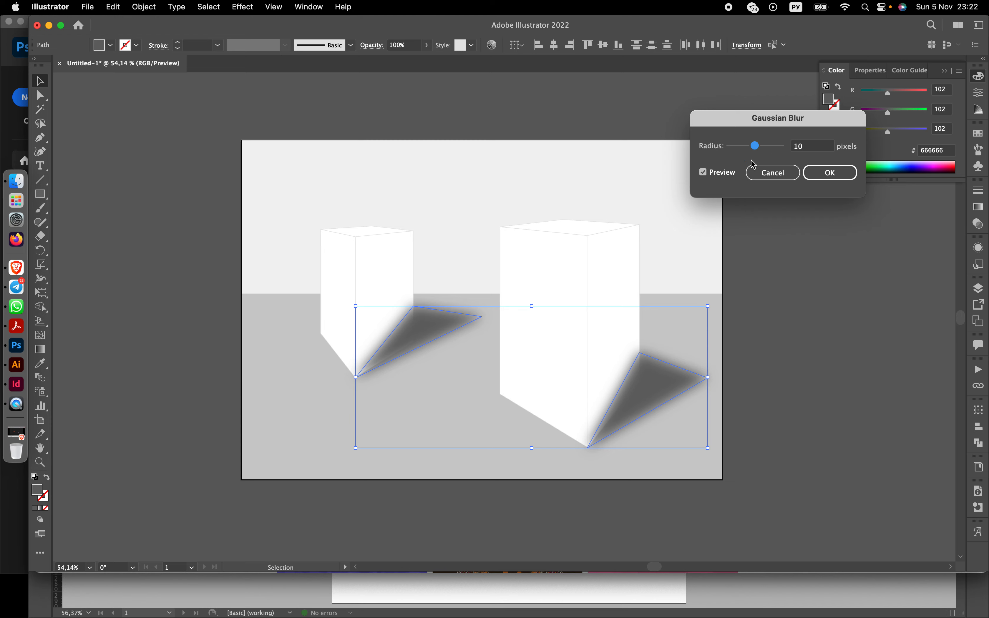
{"action": "left_click", "coordinate": [814, 171]}
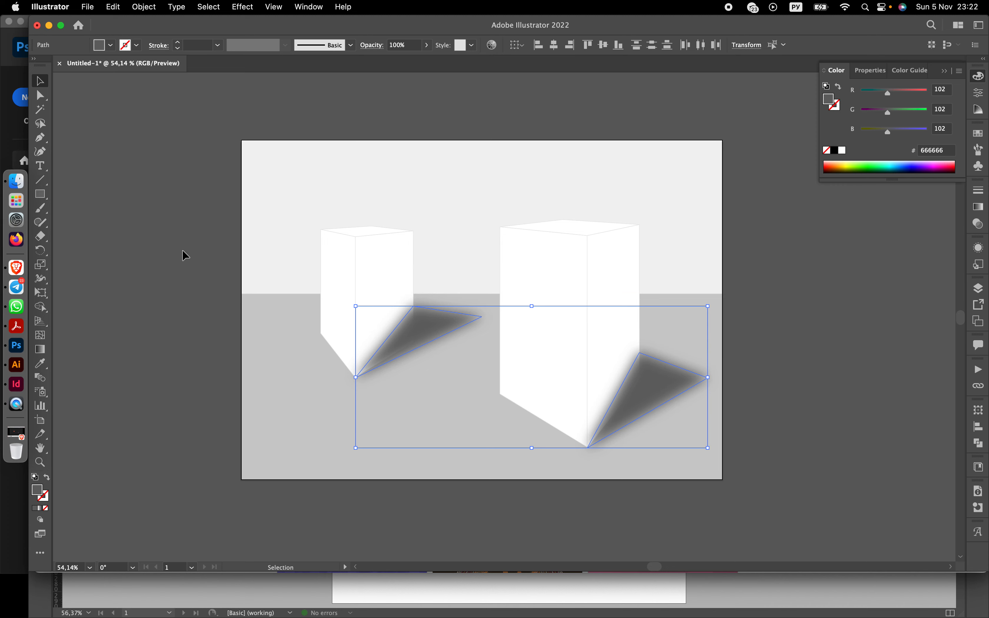
- Send the two blurred shadows backward in the stacking order so the boxes cover their inner edges
{"action": "key", "text": "a"}
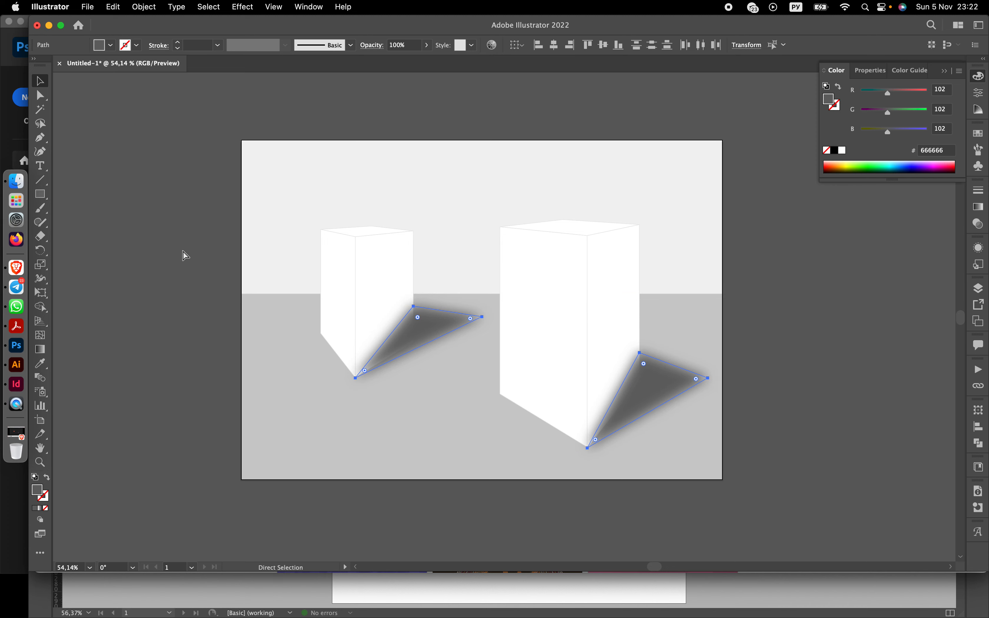
{"action": "key", "text": "super+bracketleft"}
{"action": "key", "text": "super+bracketleft"}
{"action": "key", "text": "v"}
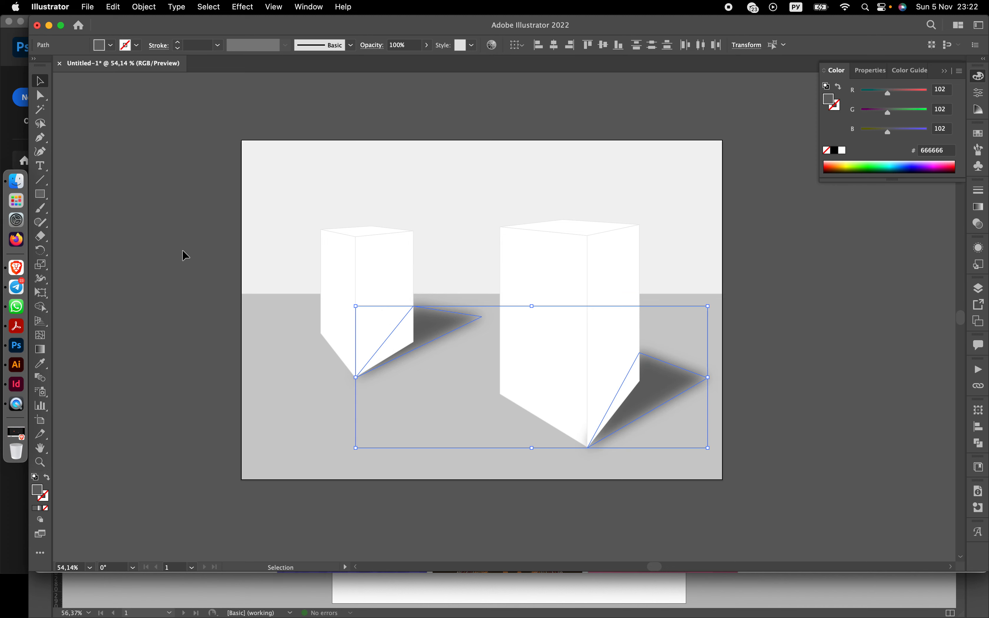
{"action": "left_click", "coordinate": [99, 362]}
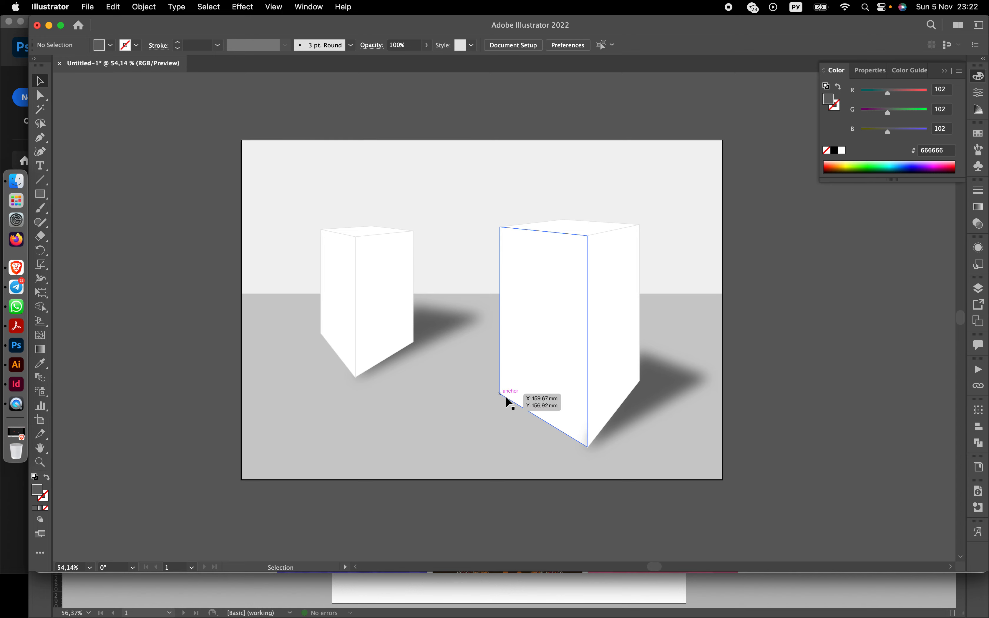
- Shift both shadows slightly up and outward from their boxes and rotate the smaller box's shadow a little clockwise
{"action": "left_click", "coordinate": [669, 389]}
{"action": "left_click_drag", "start_coordinate": [669, 388], "coordinate": [675, 383]}
{"action": "left_click_drag", "start_coordinate": [447, 322], "coordinate": [453, 315]}
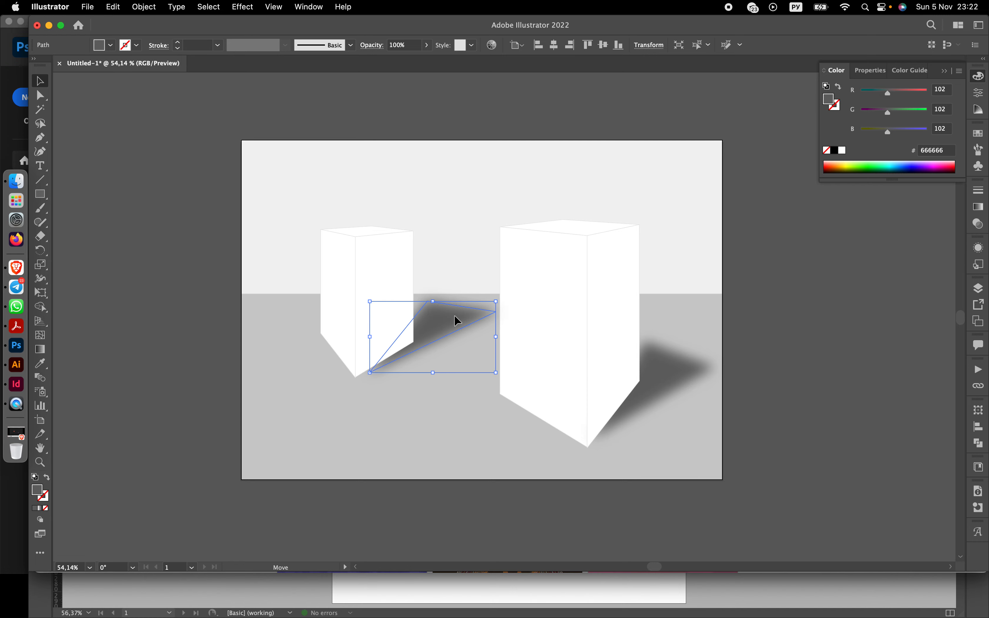
{"action": "left_click_drag", "start_coordinate": [492, 380], "coordinate": [485, 388]}
{"action": "left_click_drag", "start_coordinate": [457, 324], "coordinate": [459, 325]}
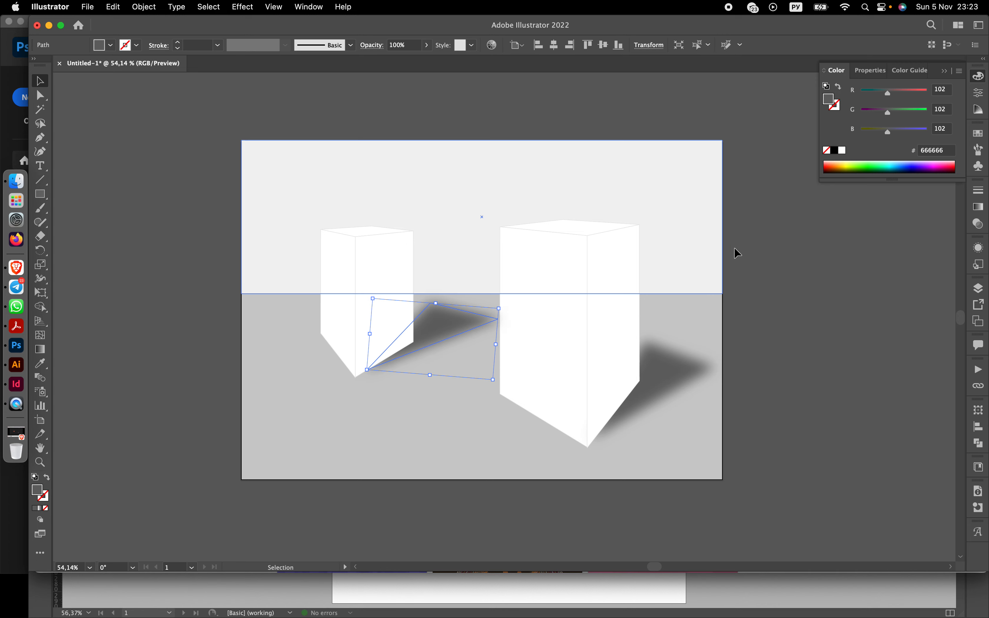
{"action": "left_click", "coordinate": [857, 310]}
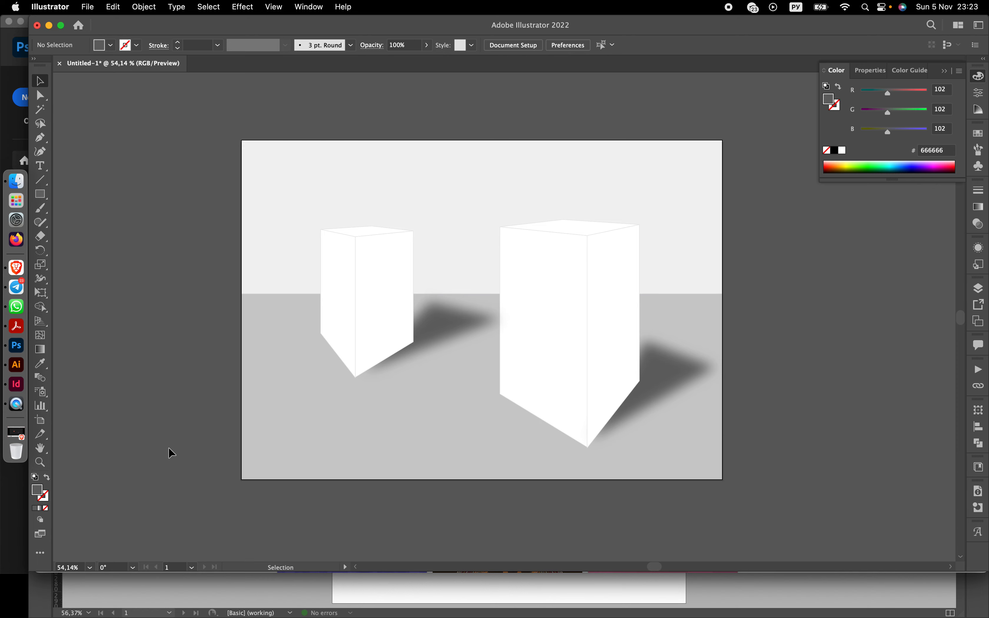
- Start exporting the scene and choose Photoshop (psd) as the format
{"action": "left_click", "coordinate": [87, 9]}
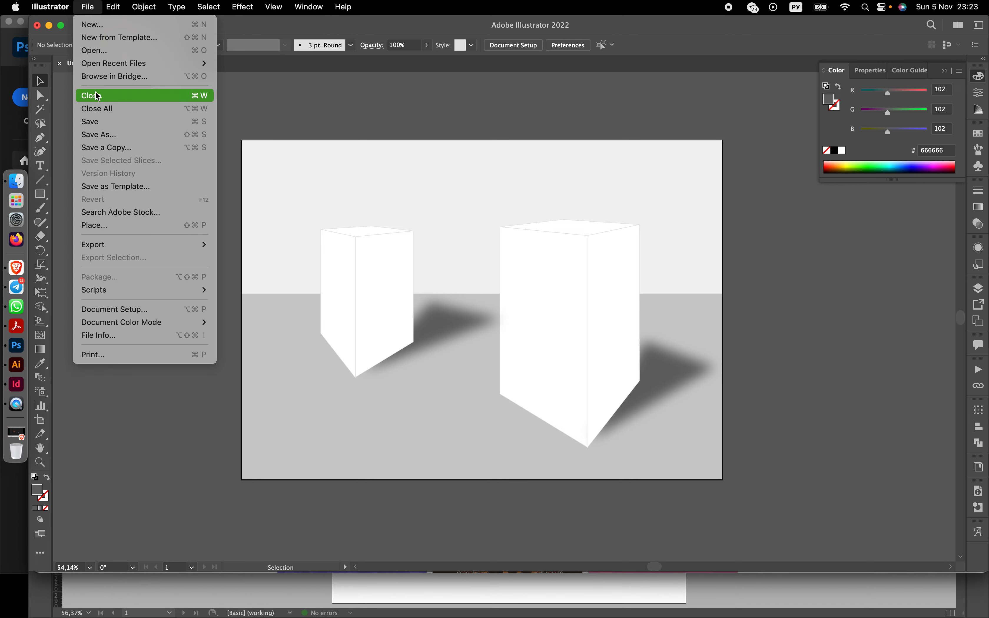
{"action": "mouse_move", "coordinate": [114, 245]}
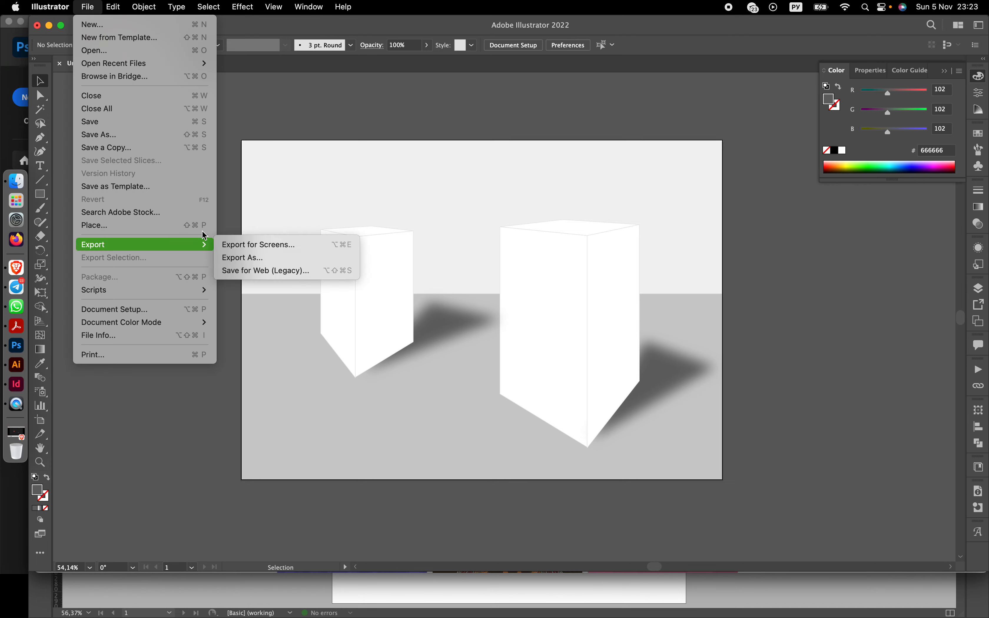
{"action": "left_click", "coordinate": [237, 258]}
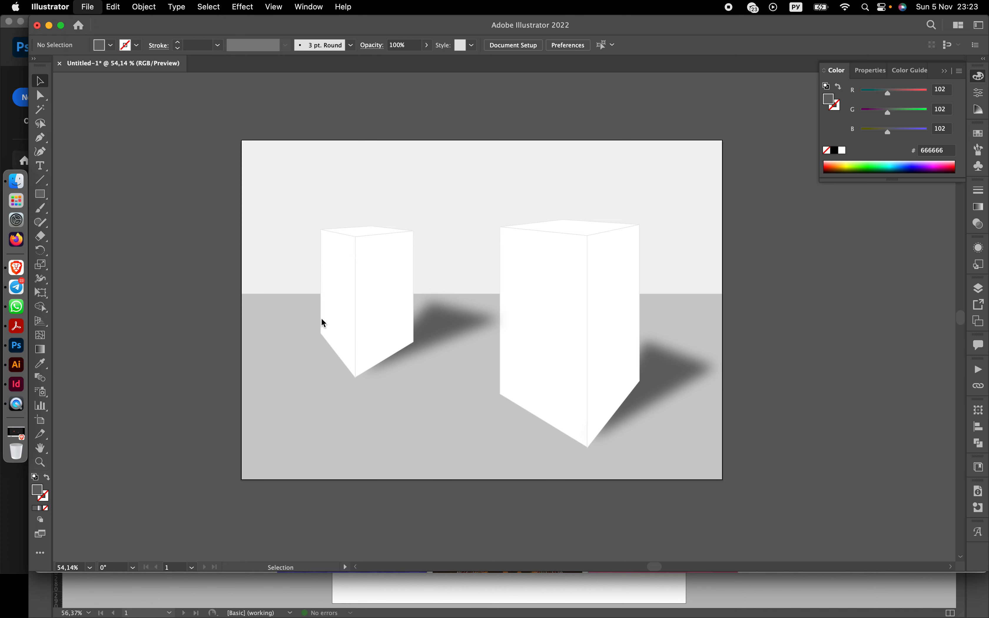
{"action": "left_click", "coordinate": [507, 298]}
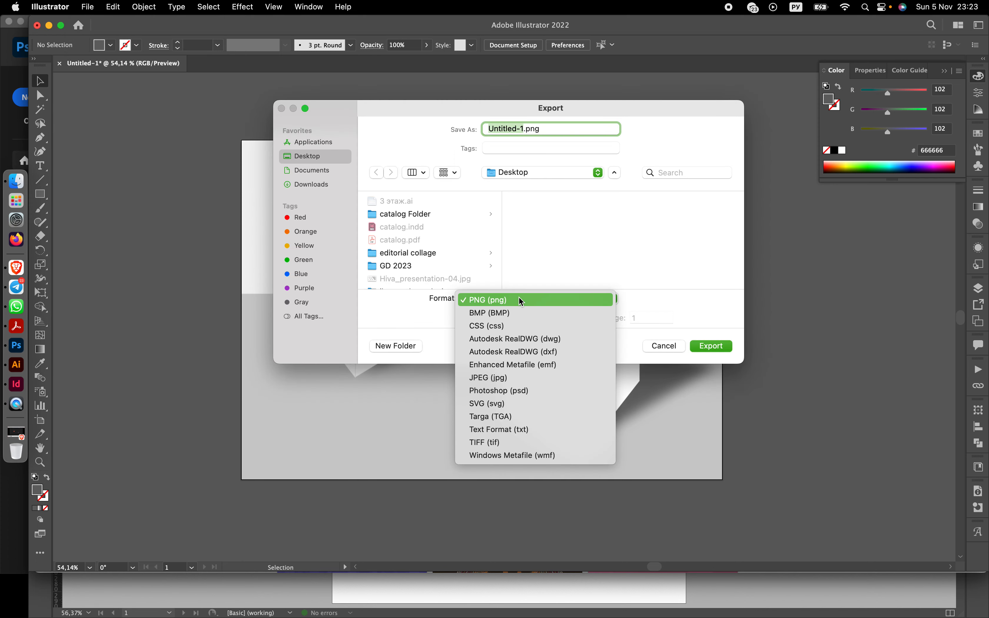
{"action": "left_click", "coordinate": [518, 394]}
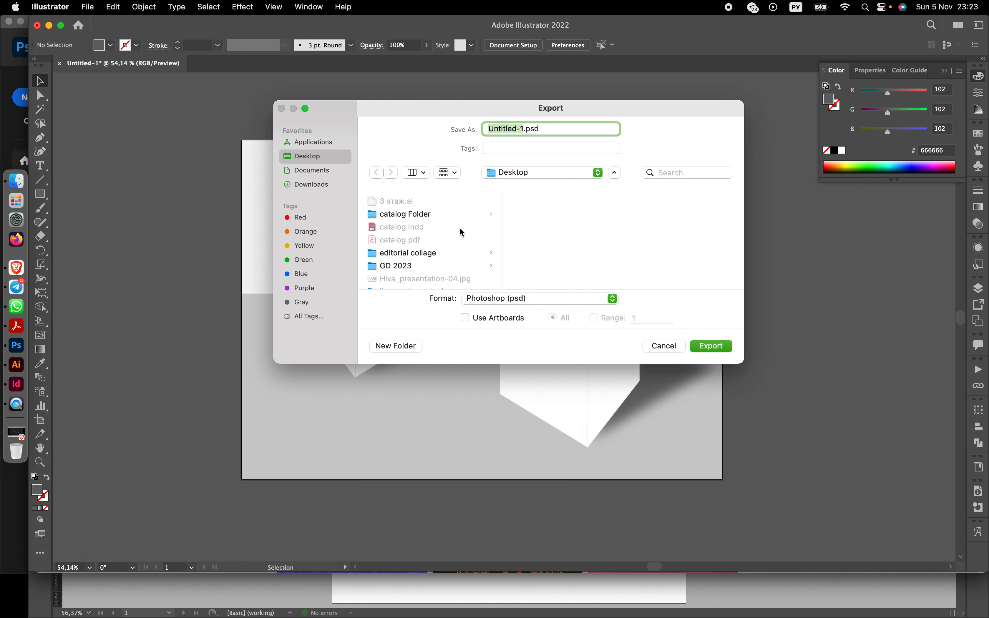
- Name the export file "Template of package mockup", limit it to the artboards, and proceed to the Photoshop export options
{"action": "type", "text": "Еуыт"}
{"action": "key", "text": "BackSpace"}
{"action": "key", "text": "BackSpace"}
{"action": "key", "text": "BackSpace"}
{"action": "key", "text": "BackSpace"}
{"action": "key", "text": "ctrl+space"}
{"action": "type", "text": "Template of package mockup"}
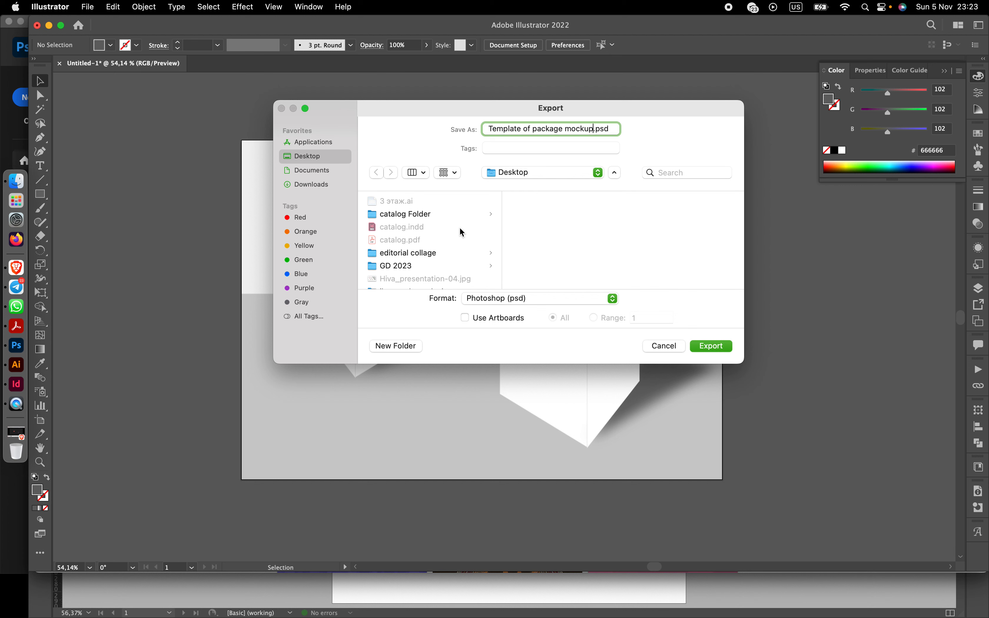
{"action": "left_click", "coordinate": [465, 318]}
{"action": "left_click", "coordinate": [711, 346]}
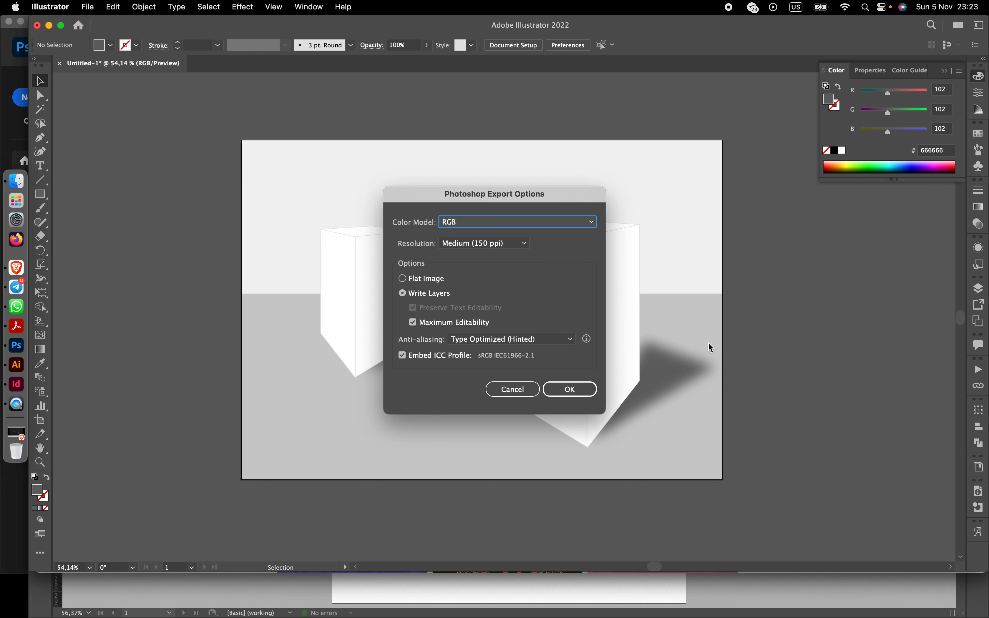
- Set the export resolution to High (300 ppi) and write the layered Photoshop file
{"action": "left_click", "coordinate": [490, 244]}
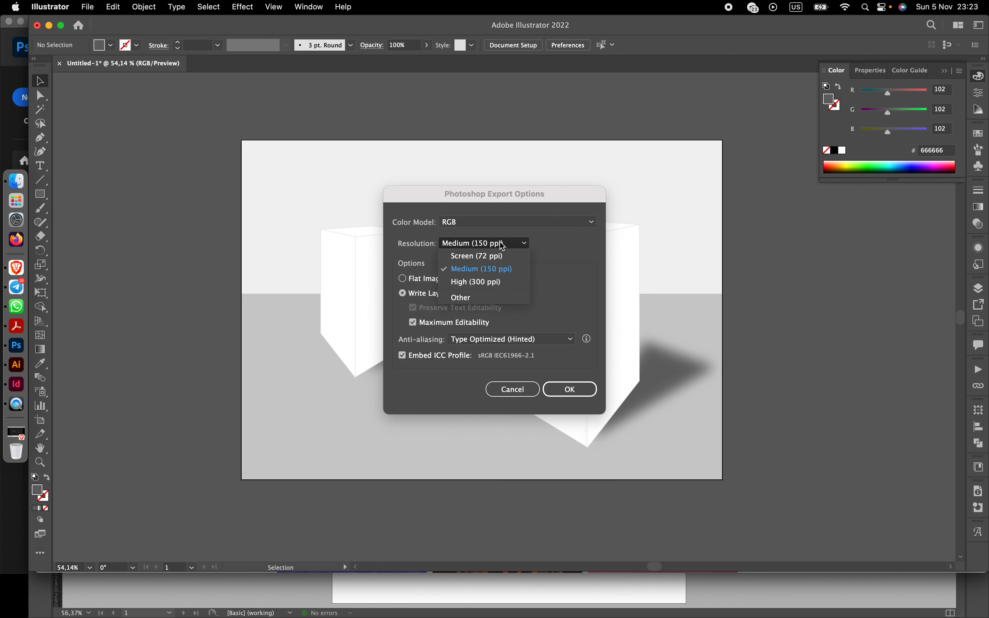
{"action": "left_click", "coordinate": [485, 283]}
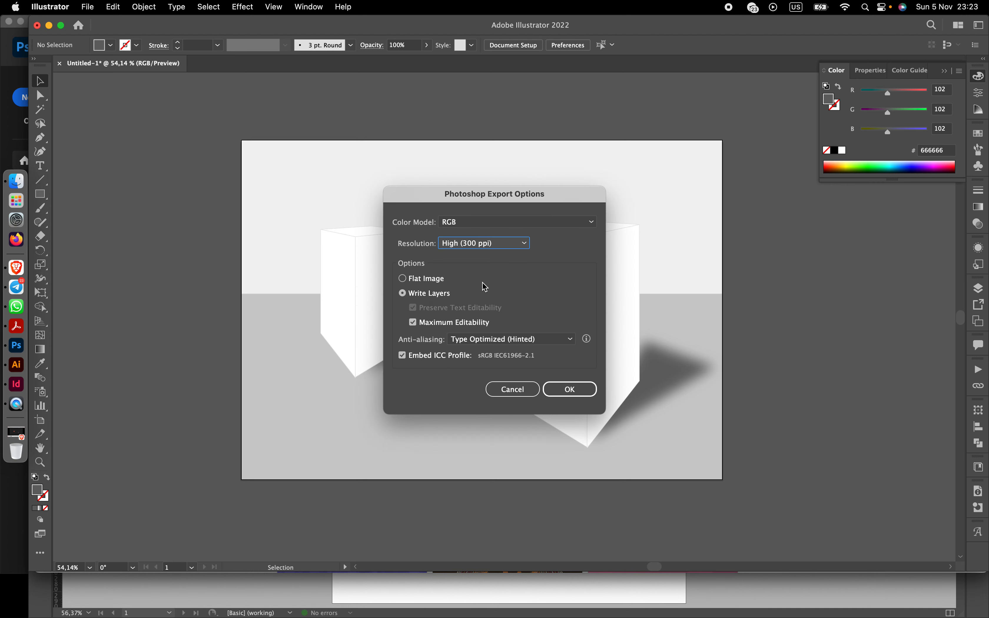
{"action": "left_click", "coordinate": [568, 394]}
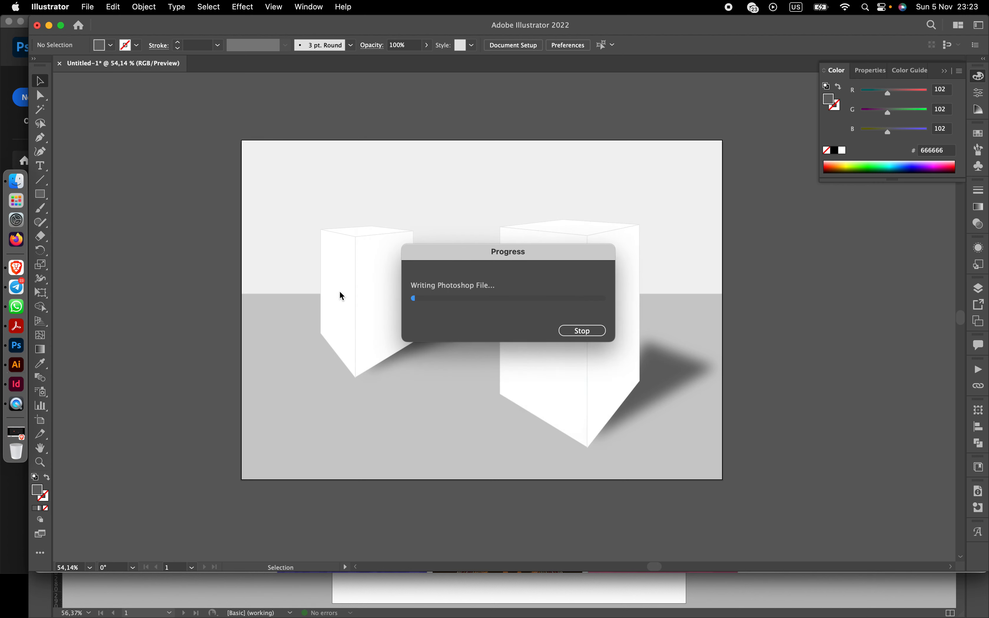
- Switch to Photoshop, open Template of package mockup.psd from the Desktop, and collapse the layer list
{"action": "left_click", "coordinate": [16, 345]}
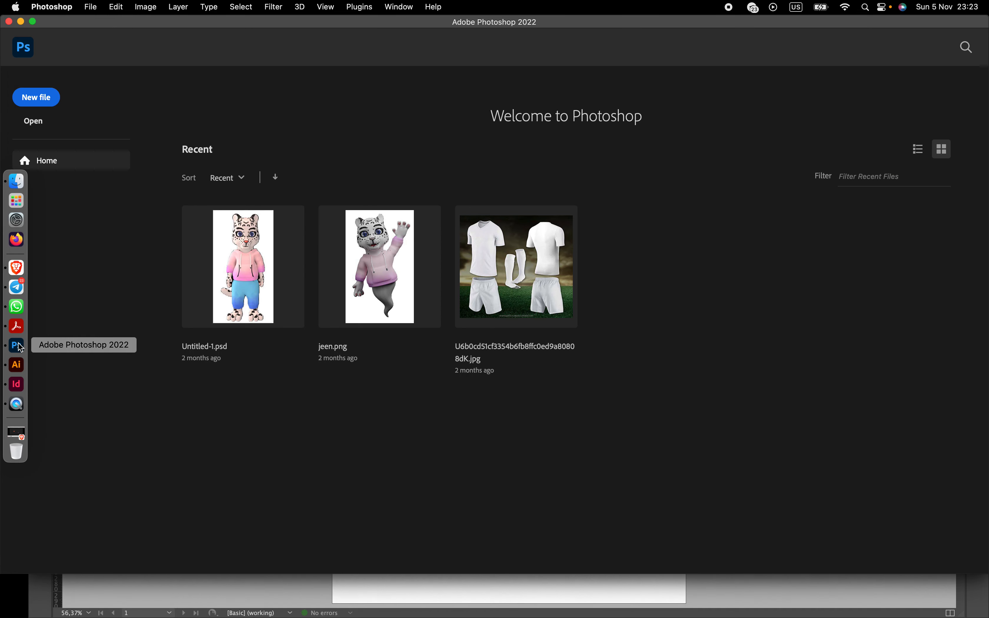
{"action": "left_click", "coordinate": [49, 103]}
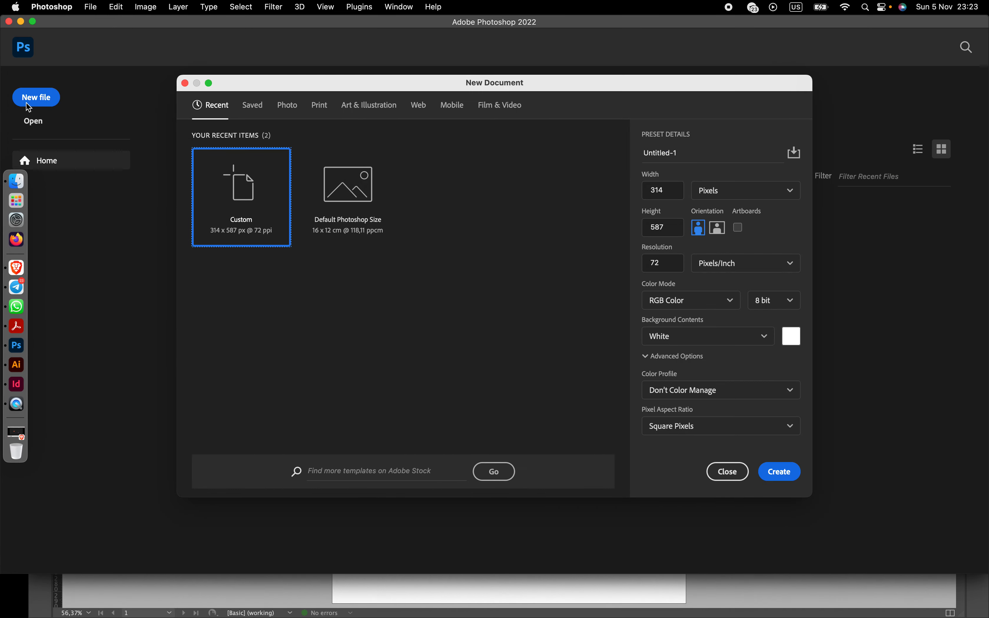
{"action": "left_click", "coordinate": [724, 471]}
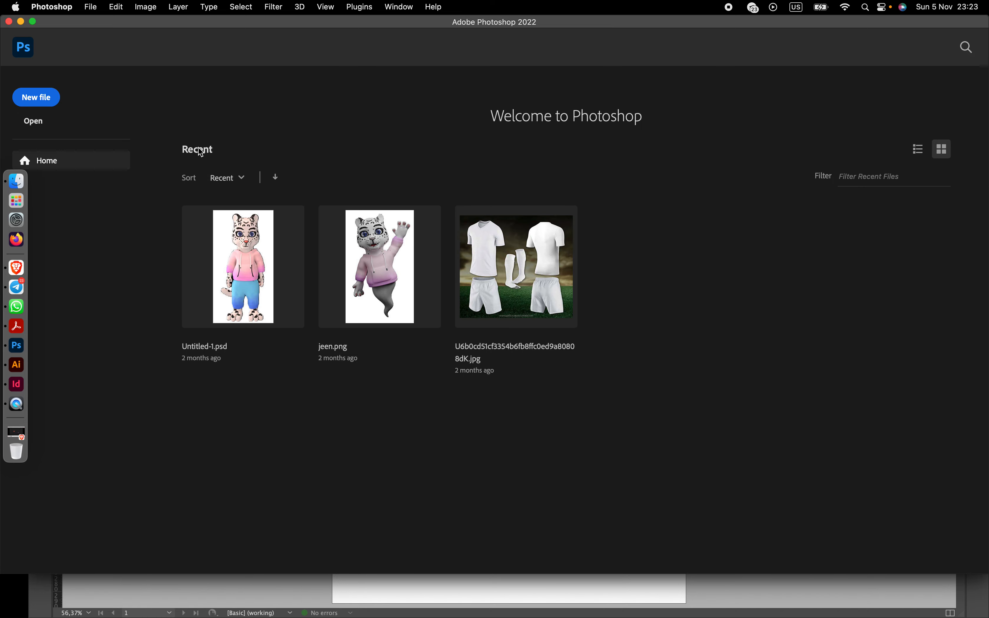
{"action": "left_click", "coordinate": [43, 126]}
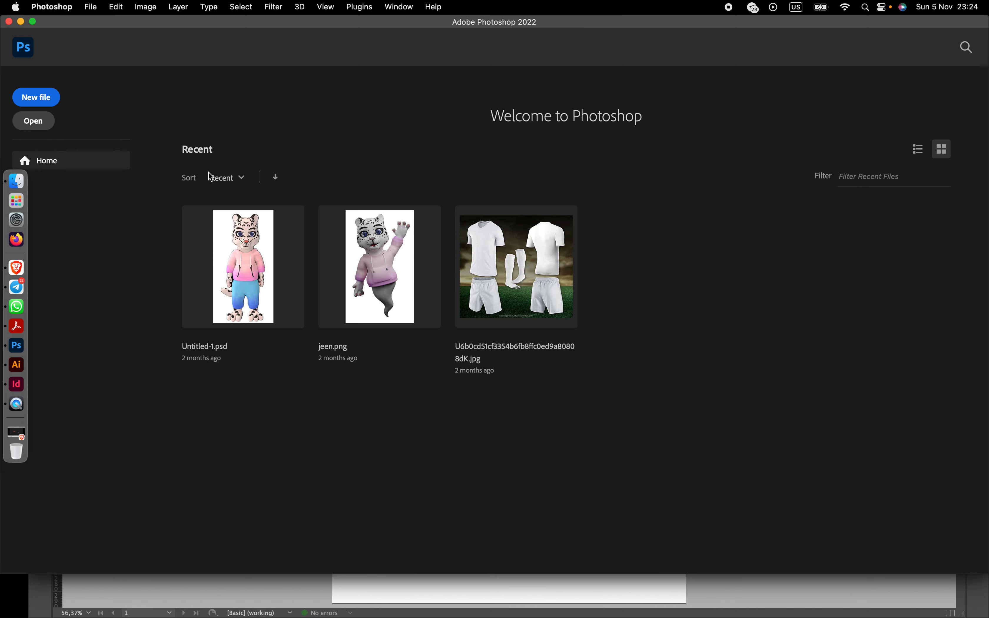
{"action": "left_click", "coordinate": [308, 154]}
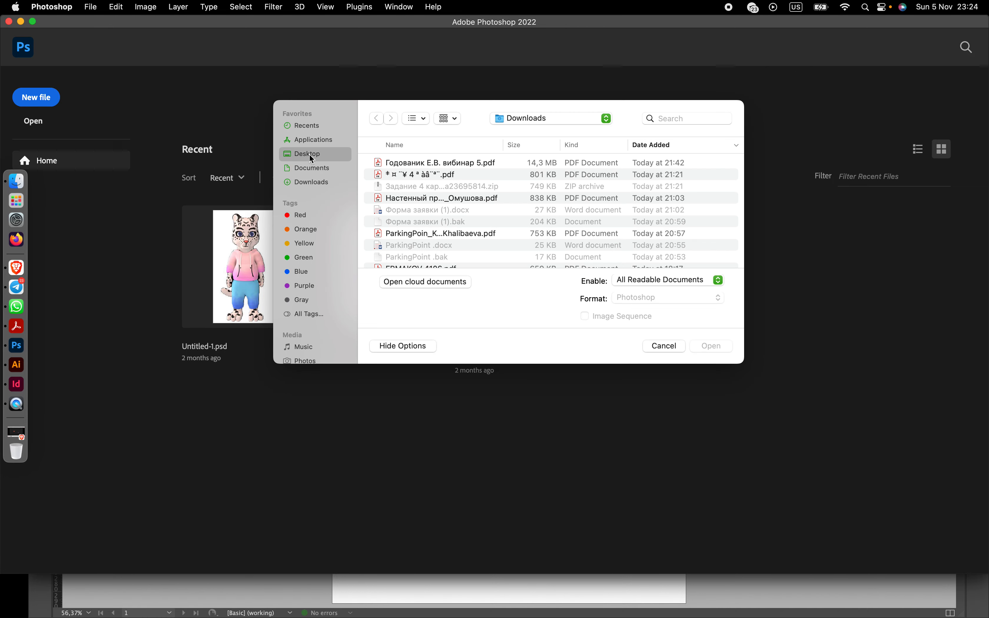
{"action": "left_click", "coordinate": [424, 158]}
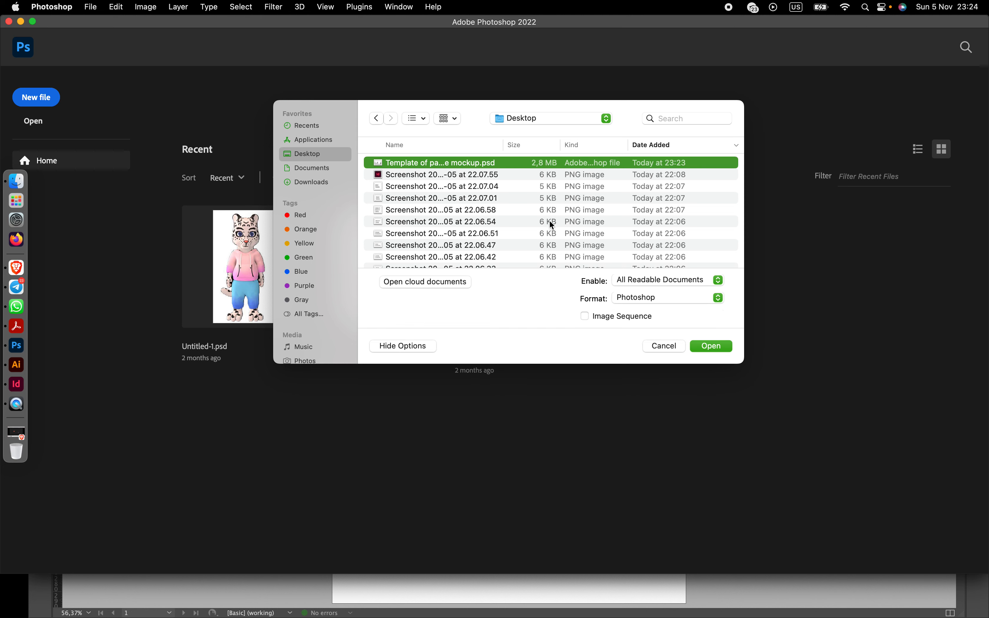
{"action": "left_click", "coordinate": [706, 348]}
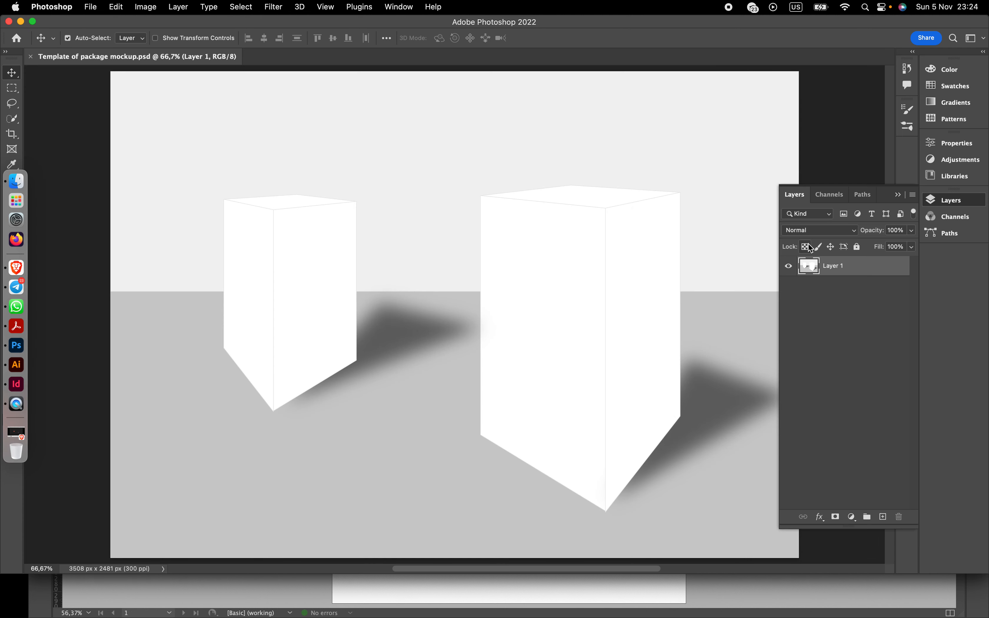
{"action": "left_click", "coordinate": [948, 201]}
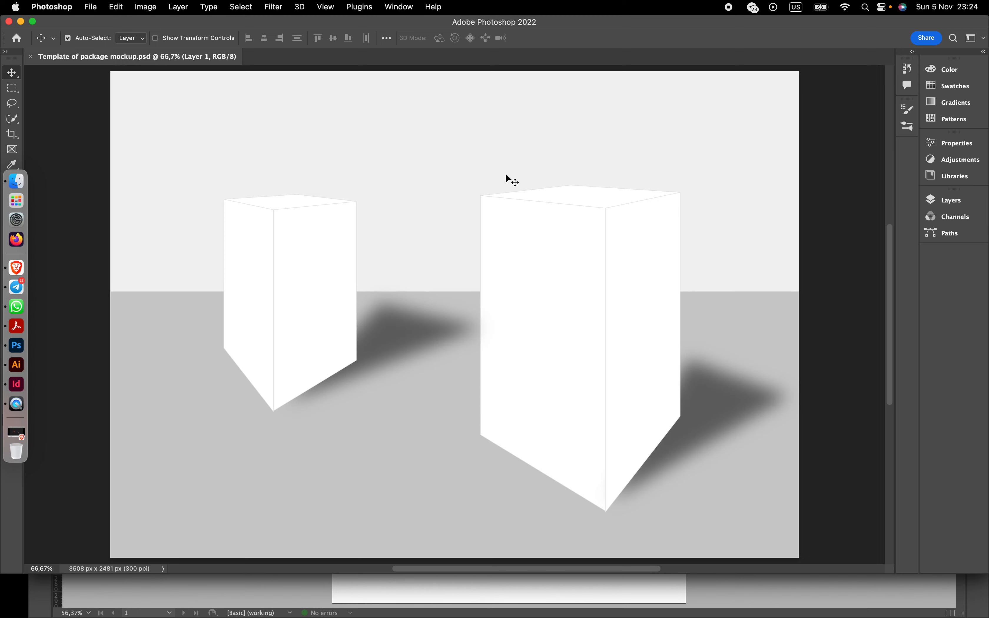
- Return to Illustrator, draw a tall rectangle on the empty canvas beside the artboard, and fill it with the blue swirl pattern swatch
{"action": "left_click", "coordinate": [17, 365]}
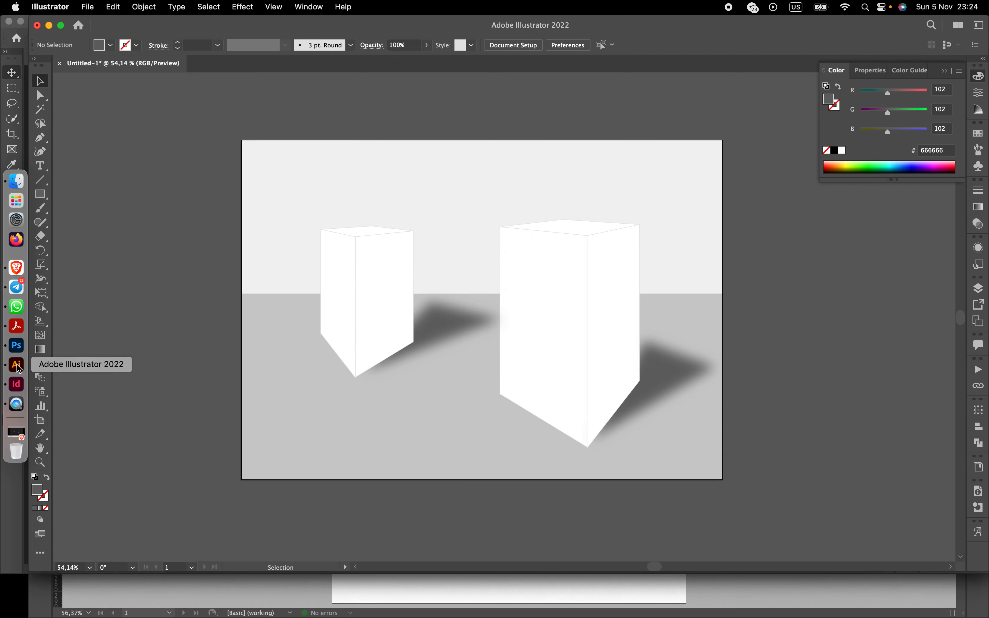
{"action": "scroll", "coordinate": [236, 262], "scroll_direction": "left", "scroll_amount": 5}
{"action": "scroll", "coordinate": [237, 262], "scroll_direction": "left", "scroll_amount": 5}
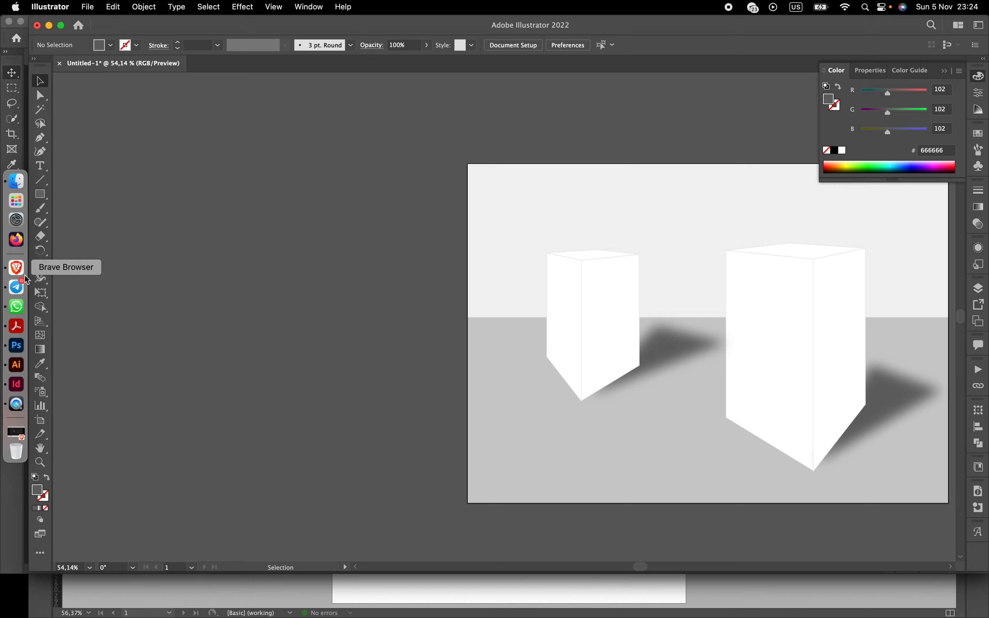
{"action": "left_click", "coordinate": [40, 194]}
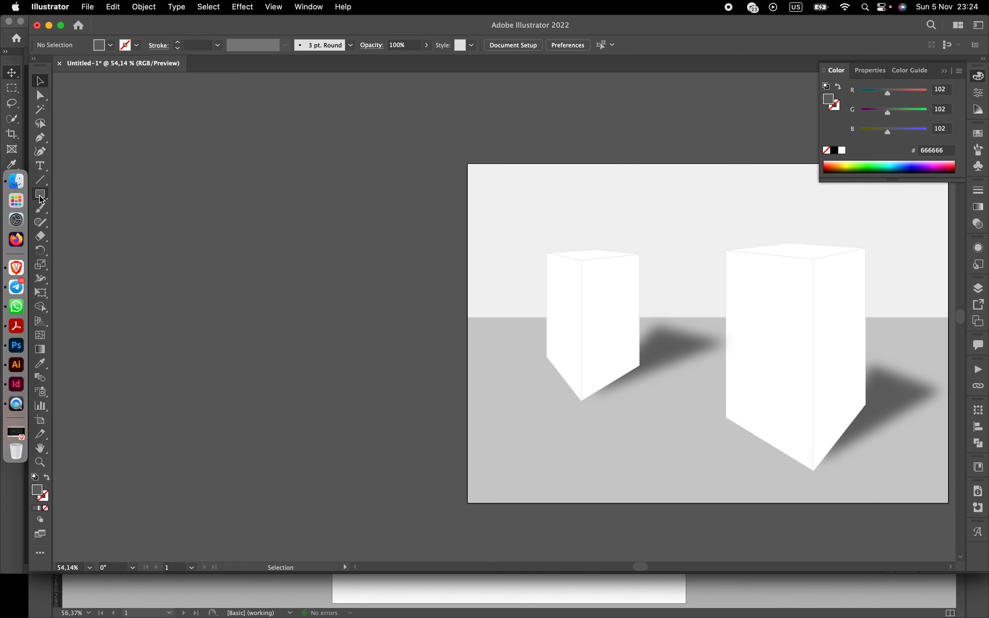
{"action": "left_click_drag", "start_coordinate": [175, 203], "coordinate": [274, 401]}
{"action": "left_click", "coordinate": [110, 45]}
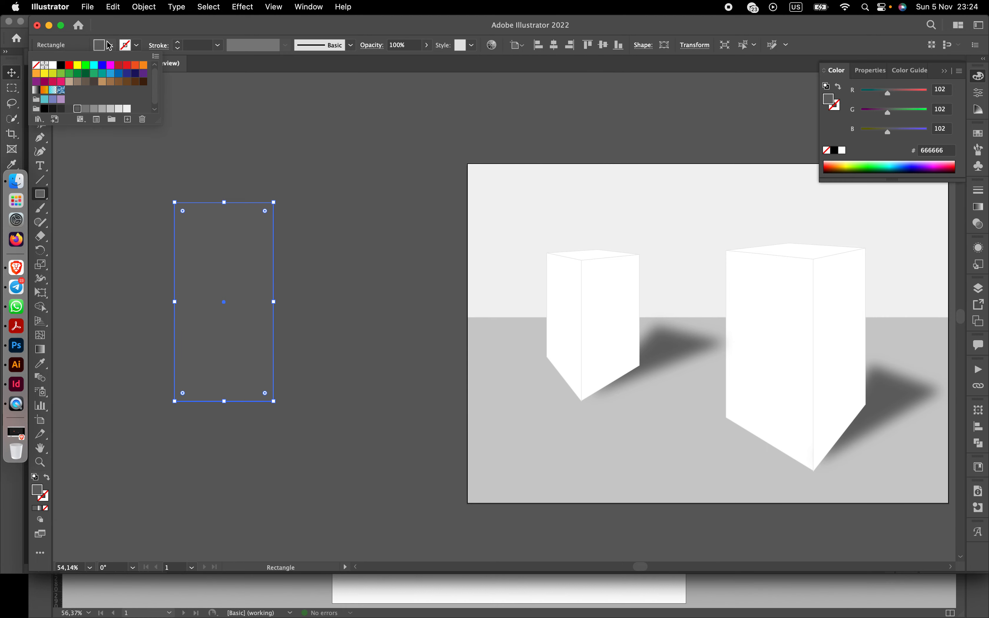
{"action": "left_click", "coordinate": [62, 90]}
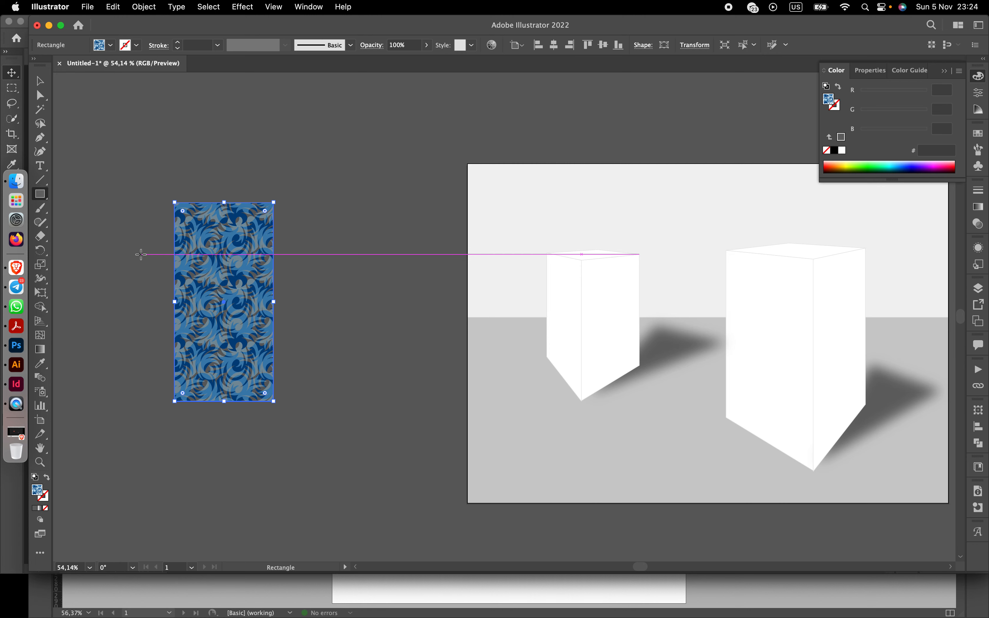
- Duplicate the patterned rectangle and place the copy flush against the original's left edge
{"action": "left_click", "coordinate": [42, 86]}
{"action": "left_click_drag", "start_coordinate": [261, 309], "coordinate": [386, 309]}
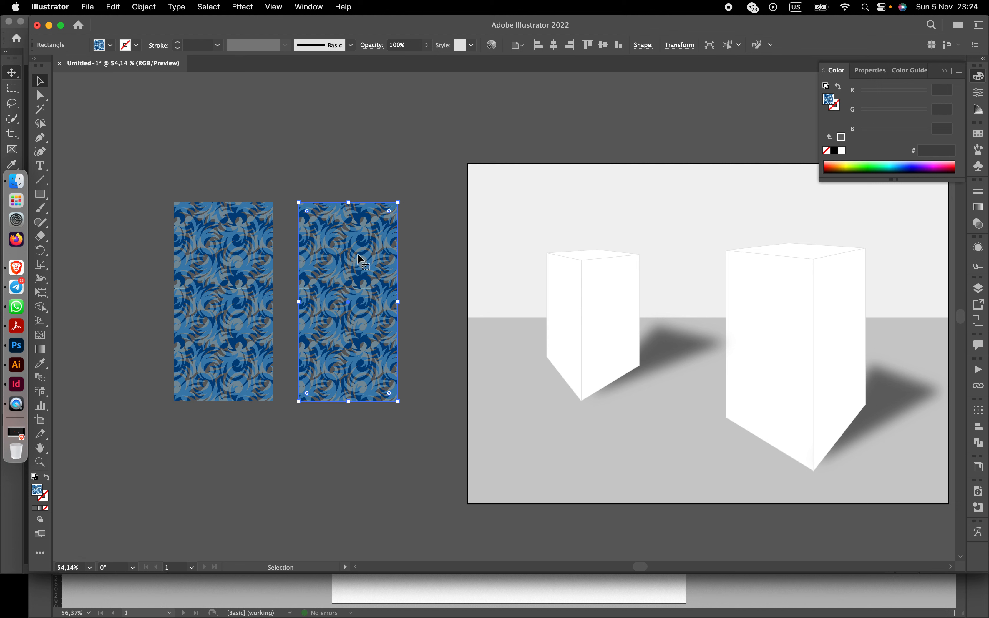
{"action": "left_click_drag", "start_coordinate": [357, 270], "coordinate": [138, 266]}
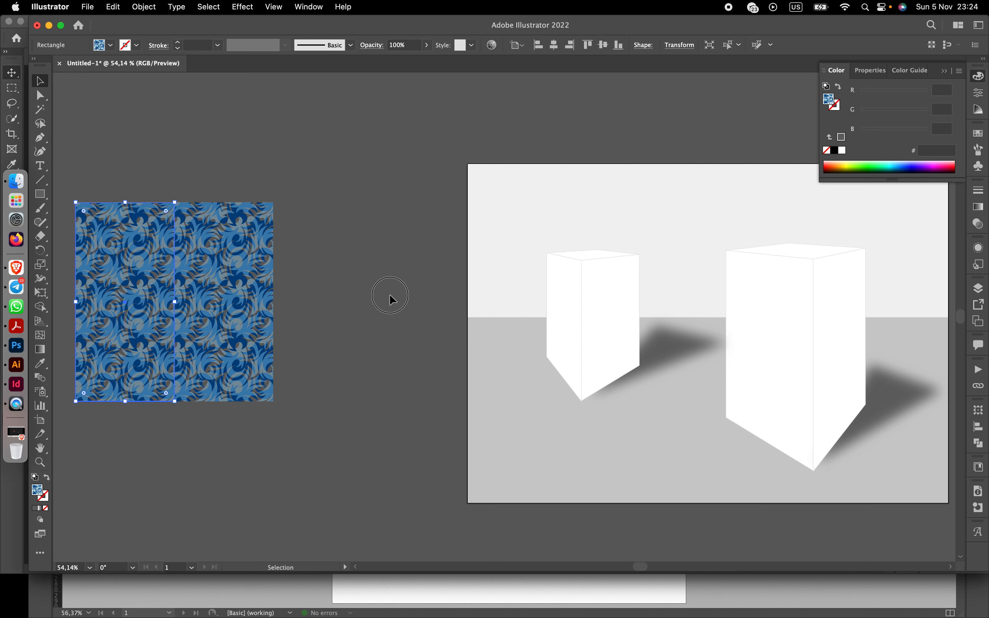
{"action": "left_click", "coordinate": [390, 298]}
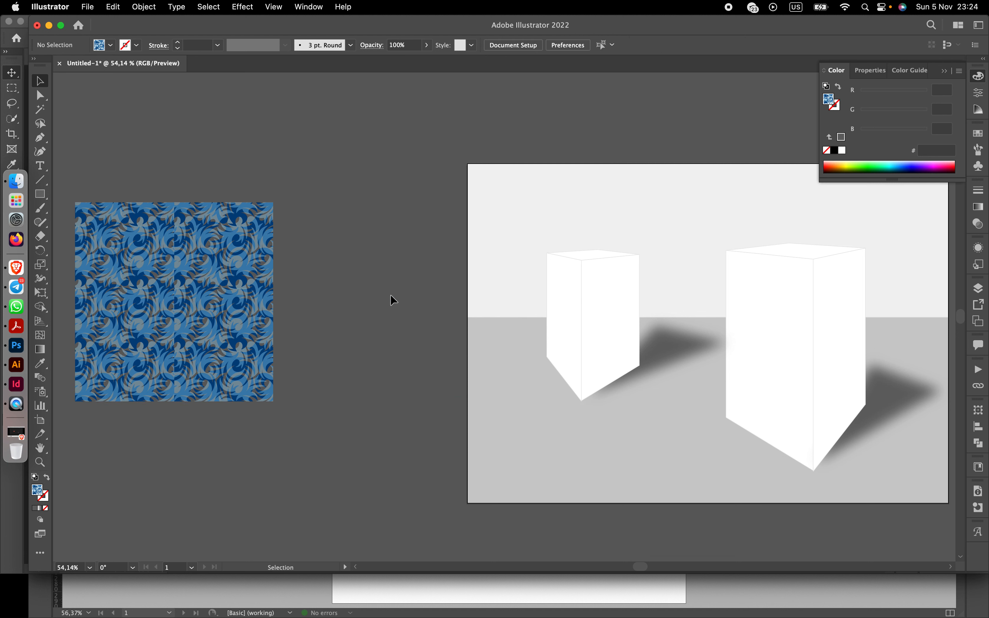
- Try to stretch the left patterned rectangle across to its neighbour's far edge, and undo the stretch
{"action": "left_click", "coordinate": [148, 311]}
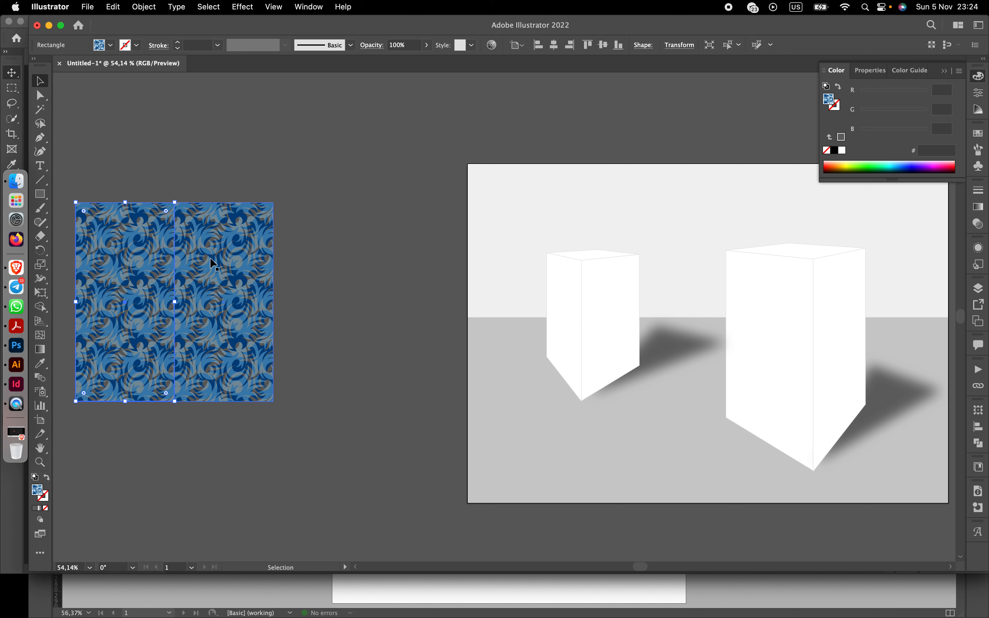
{"action": "left_click", "coordinate": [288, 312]}
{"action": "left_click_drag", "start_coordinate": [221, 300], "coordinate": [221, 300]}
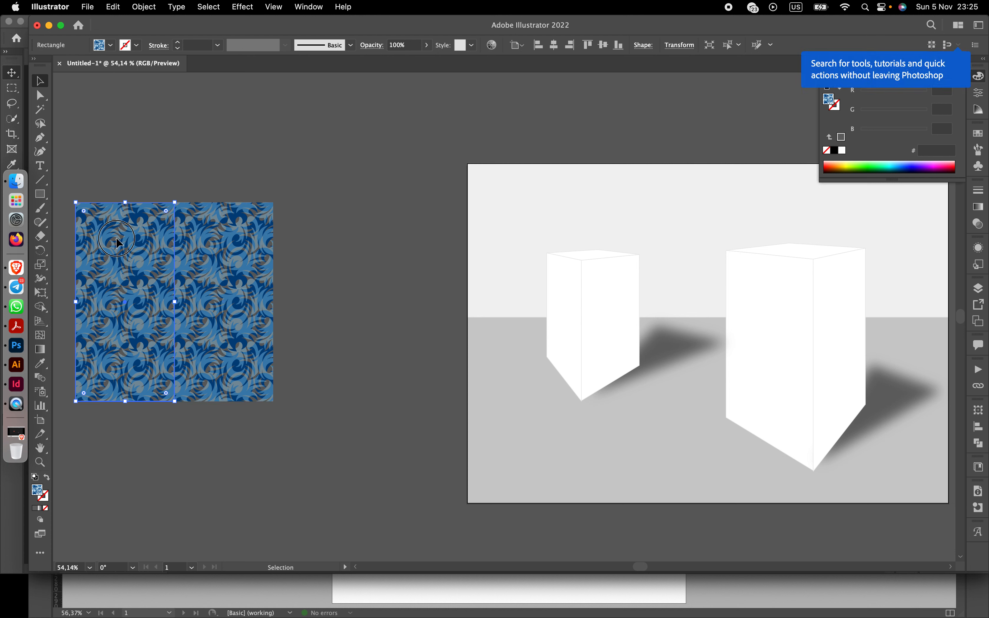
{"action": "left_click_drag", "start_coordinate": [177, 303], "coordinate": [275, 302]}
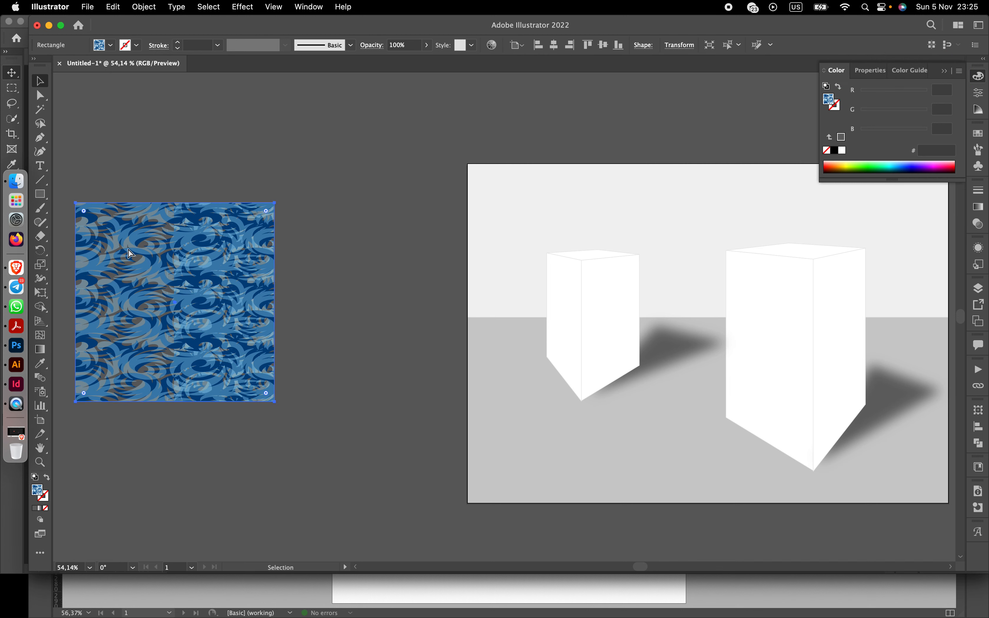
{"action": "key", "text": "super+z"}
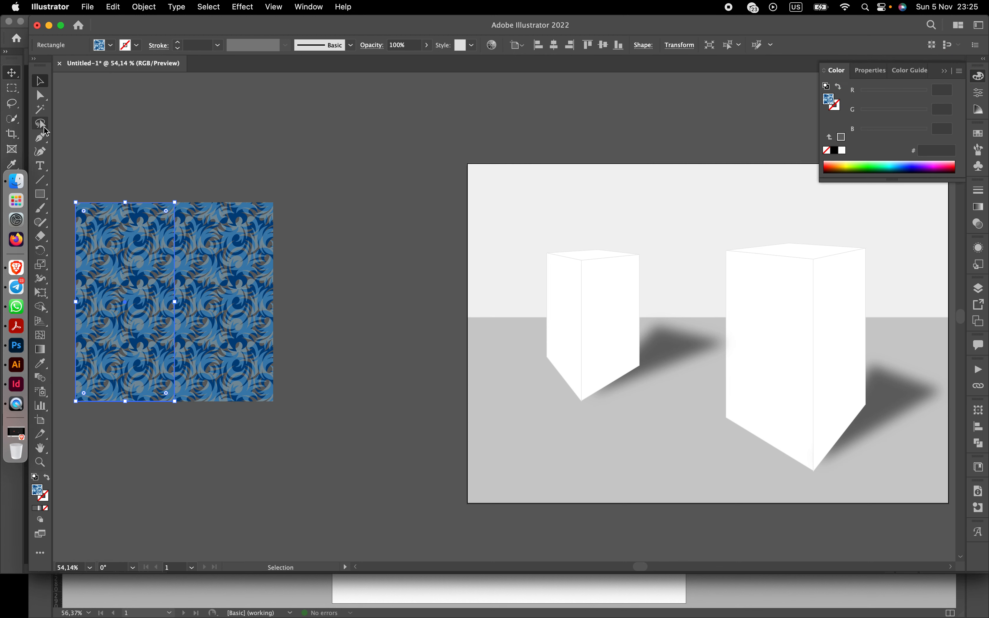
- Turn off Transform Patterns in the Scale options and widen the left rectangle until it covers the neighbouring one
{"action": "double_click", "coordinate": [40, 265]}
{"action": "left_click", "coordinate": [518, 354]}
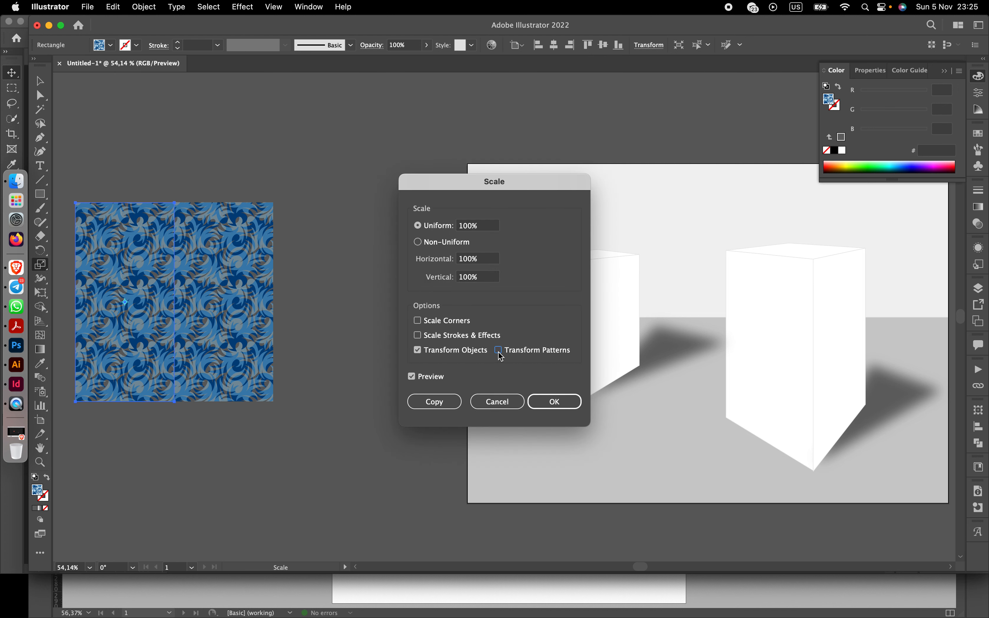
{"action": "left_click", "coordinate": [556, 402]}
{"action": "left_click", "coordinate": [35, 79]}
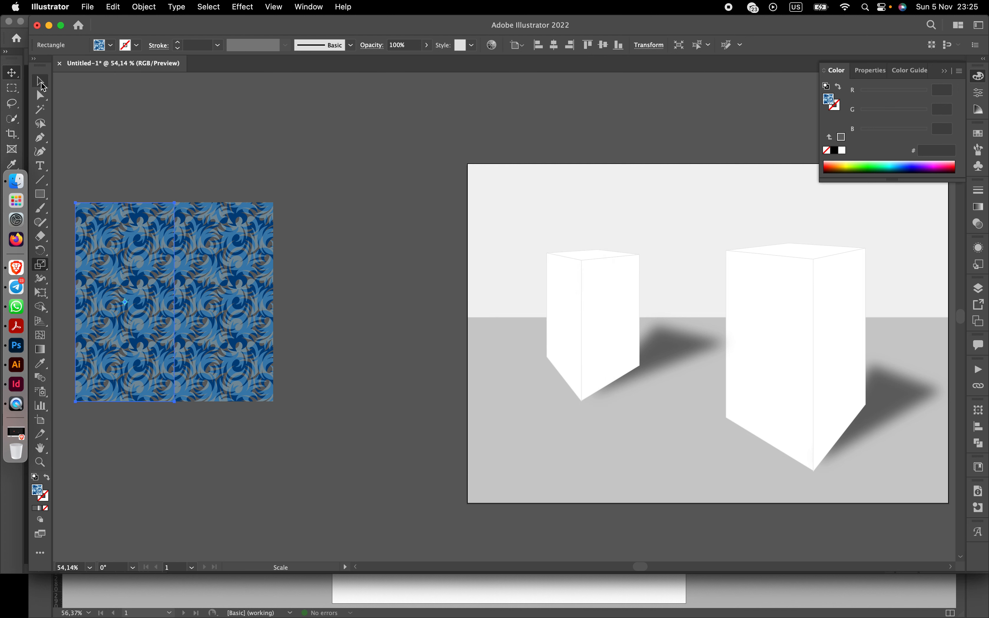
{"action": "left_click_drag", "start_coordinate": [151, 298], "coordinate": [275, 302]}
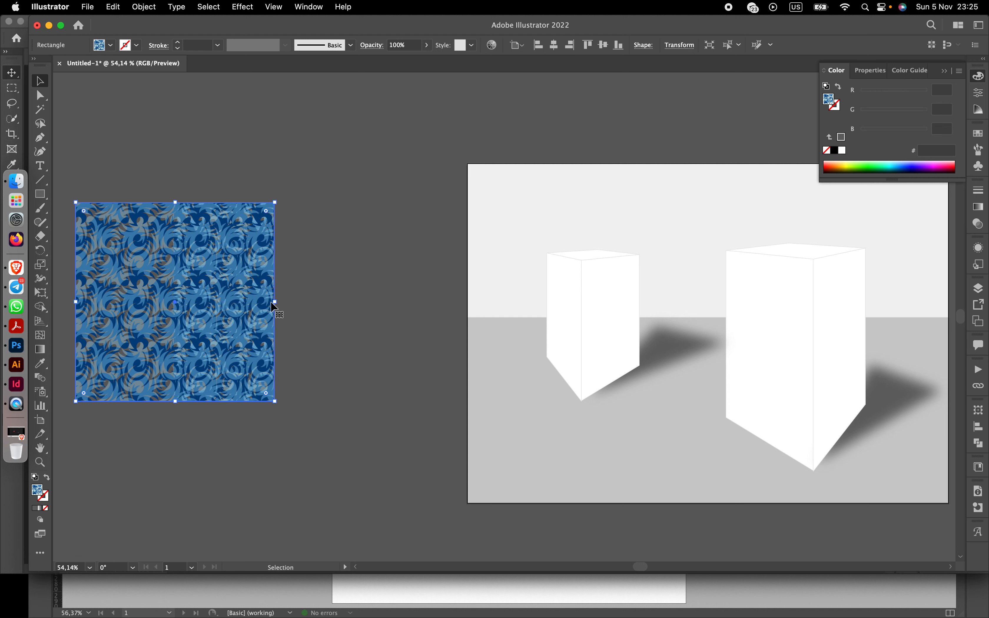
{"action": "left_click", "coordinate": [312, 331]}
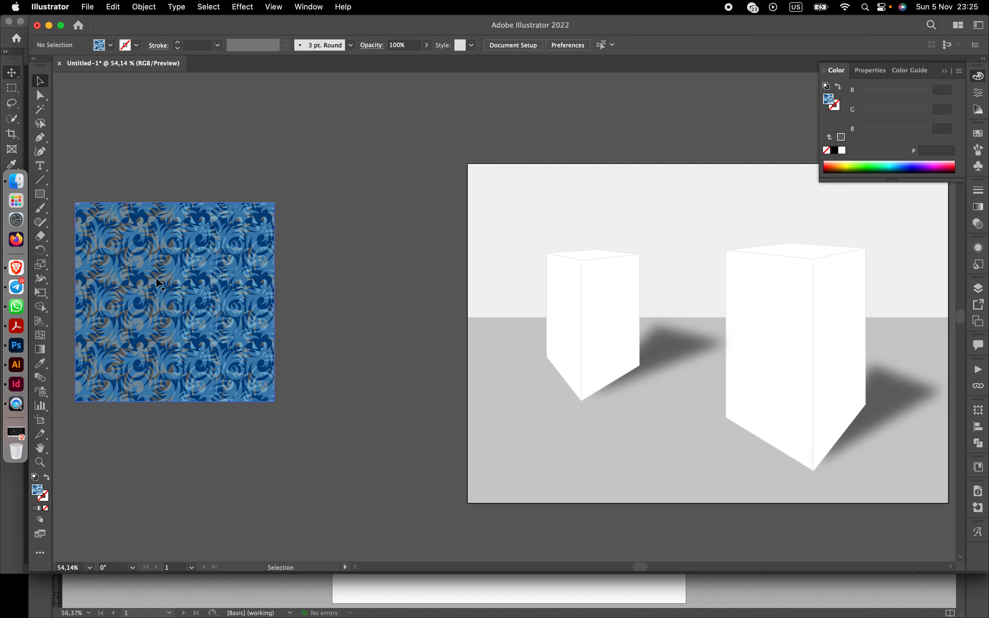
- Move the widened patterned rectangle up and to the right, and delete the narrow rectangle left beneath it
{"action": "left_click_drag", "start_coordinate": [140, 233], "coordinate": [278, 153]}
{"action": "left_click", "coordinate": [231, 331]}
{"action": "key", "text": "Delete"}
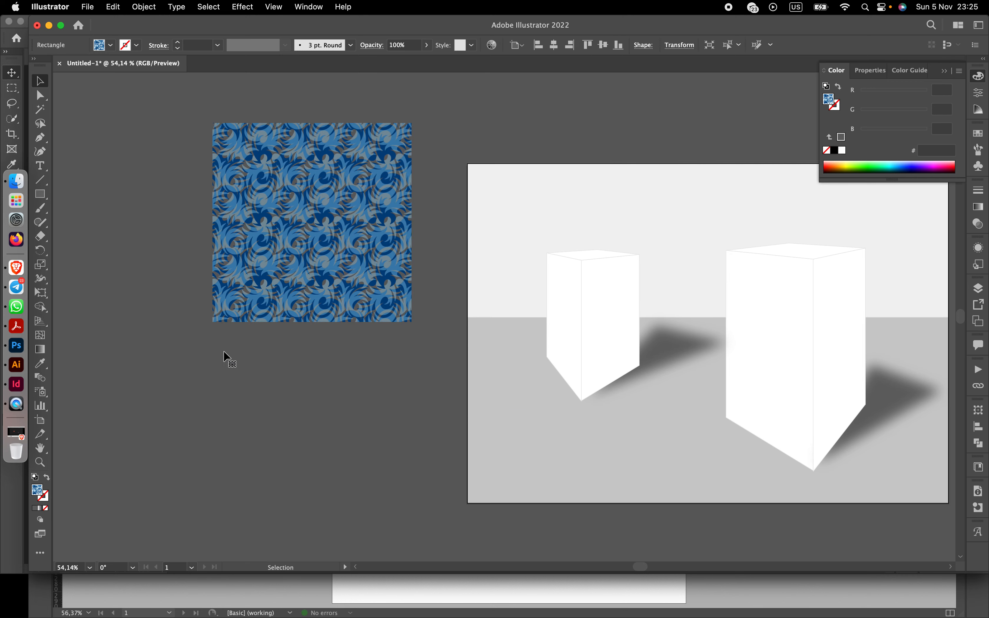
- Move the patterned rectangle down and to the left, and extend its upper edge upward into a tall rectangle
{"action": "left_click_drag", "start_coordinate": [351, 284], "coordinate": [280, 399]}
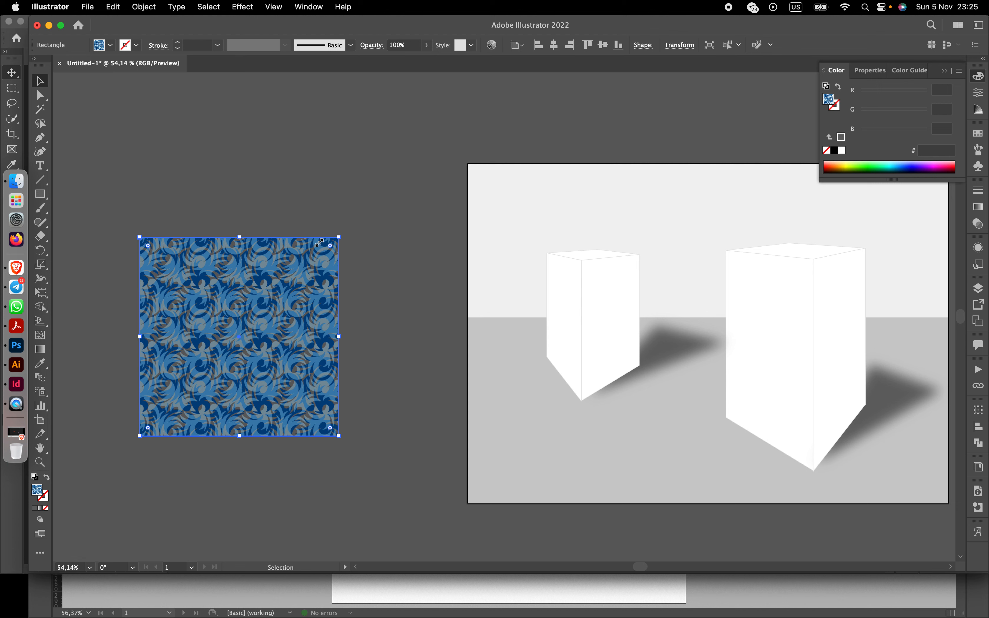
{"action": "left_click_drag", "start_coordinate": [239, 237], "coordinate": [236, 168]}
- Draw a rectangle over the lower-left half of the pattern and duplicate it onto the lower-right half
{"action": "left_click", "coordinate": [40, 194]}
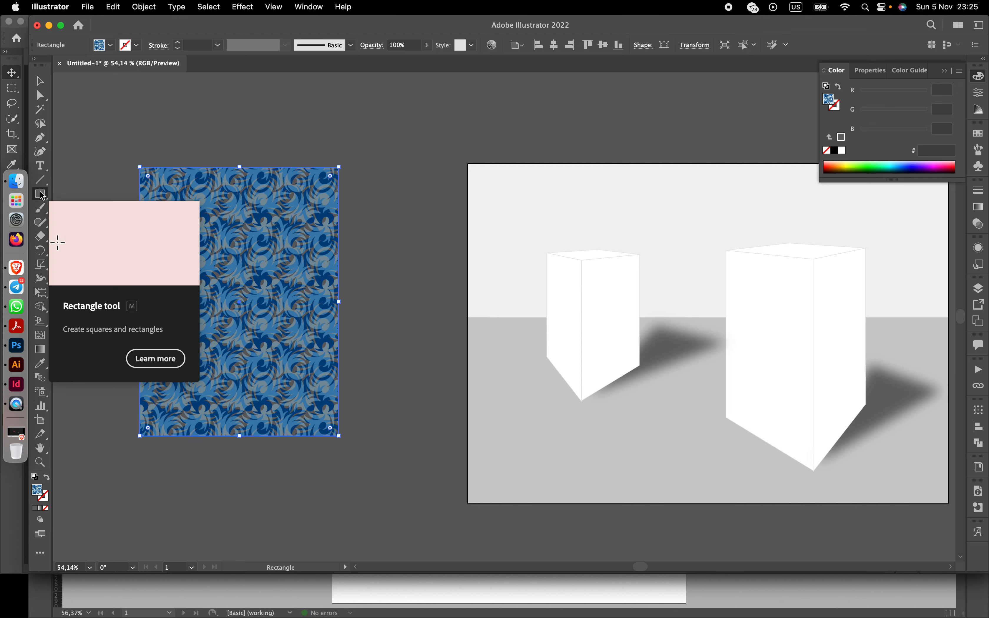
{"action": "left_click_drag", "start_coordinate": [140, 255], "coordinate": [240, 436]}
{"action": "key", "text": "v"}
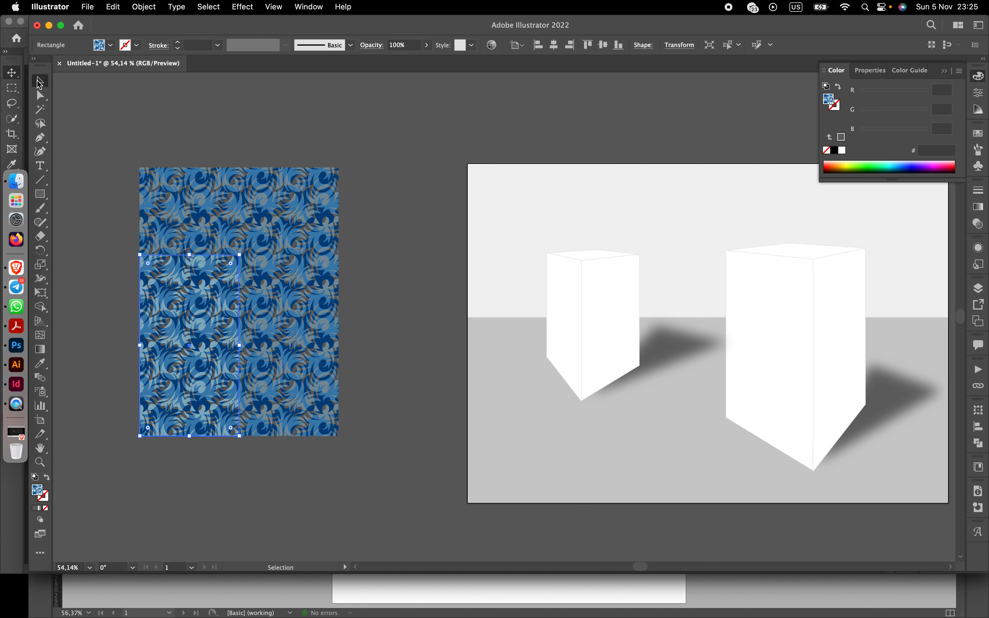
{"action": "left_click_drag", "start_coordinate": [217, 324], "coordinate": [317, 323]}
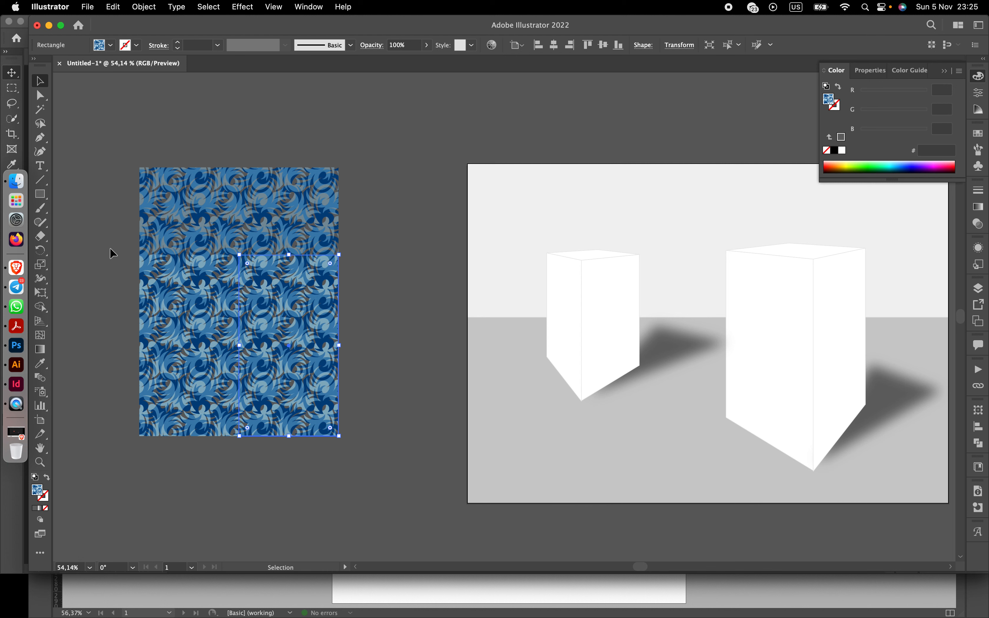
- Use a copy of the large patterned rectangle for each small rectangle, clipping the pattern separately to the left and right halves
{"action": "left_click", "coordinate": [210, 206]}
{"action": "left_click", "coordinate": [111, 196]}
{"action": "left_click", "coordinate": [188, 364]}
{"action": "left_click", "coordinate": [459, 203]}
{"action": "left_click", "coordinate": [286, 246]}
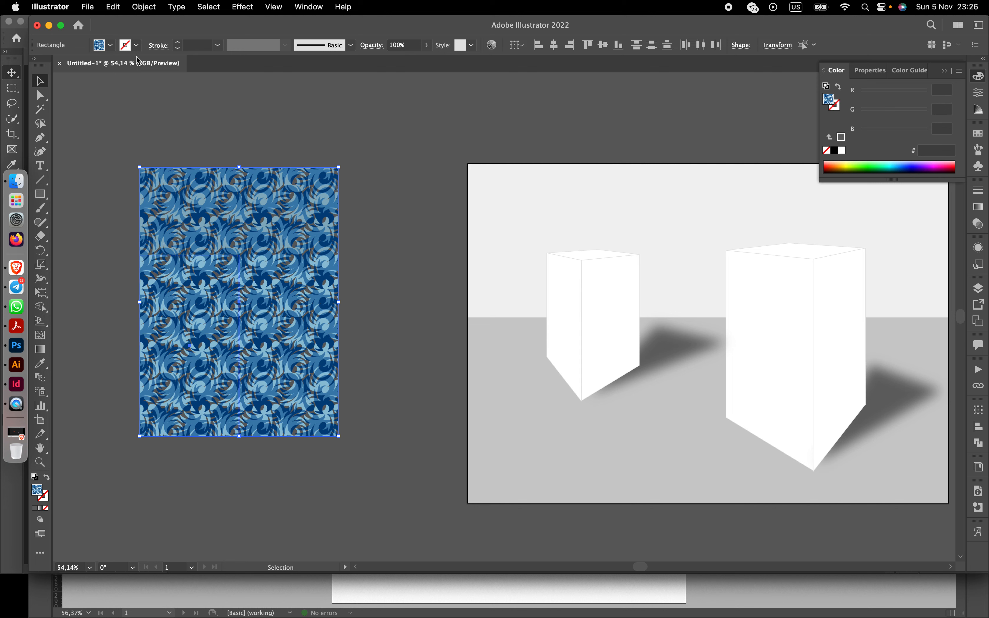
{"action": "key", "text": "super+7"}
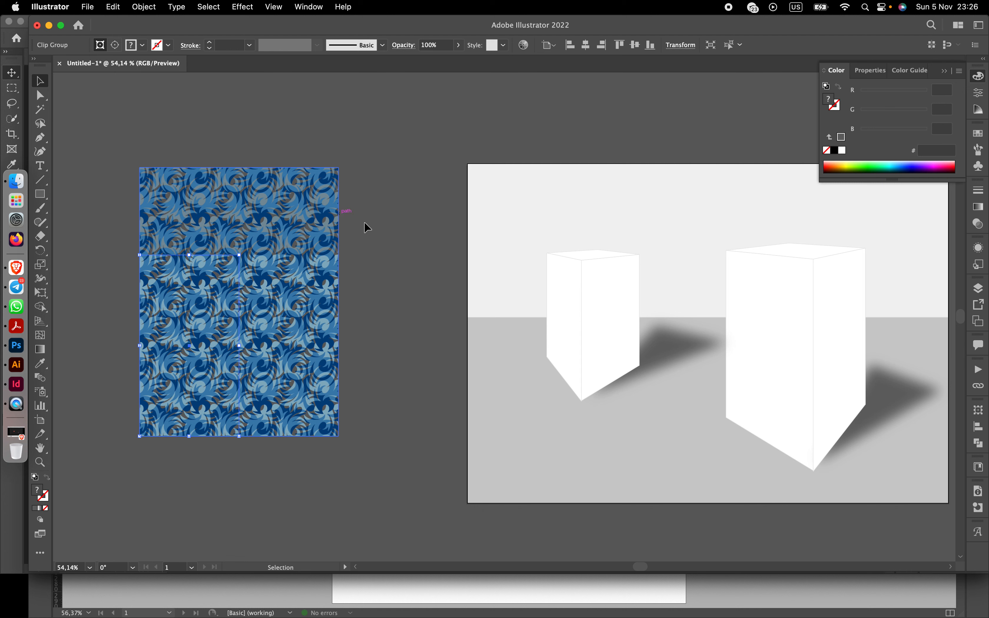
{"action": "left_click_drag", "start_coordinate": [370, 225], "coordinate": [317, 292]}
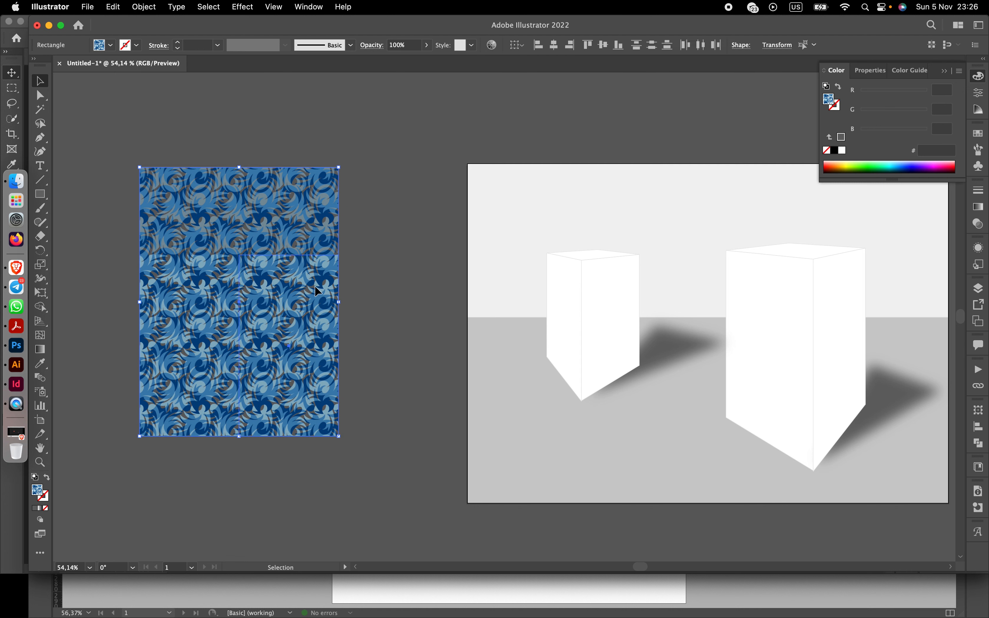
{"action": "key", "text": "Delete"}
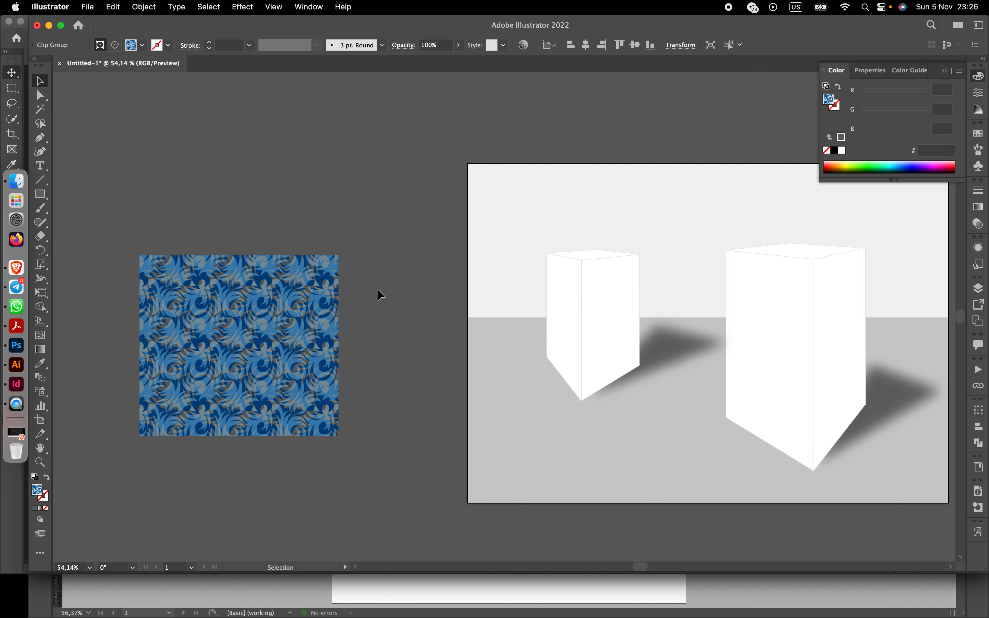
- Move the right clipped pattern away to check that it separates from the left one, and undo the move
{"action": "left_click_drag", "start_coordinate": [317, 303], "coordinate": [372, 224]}
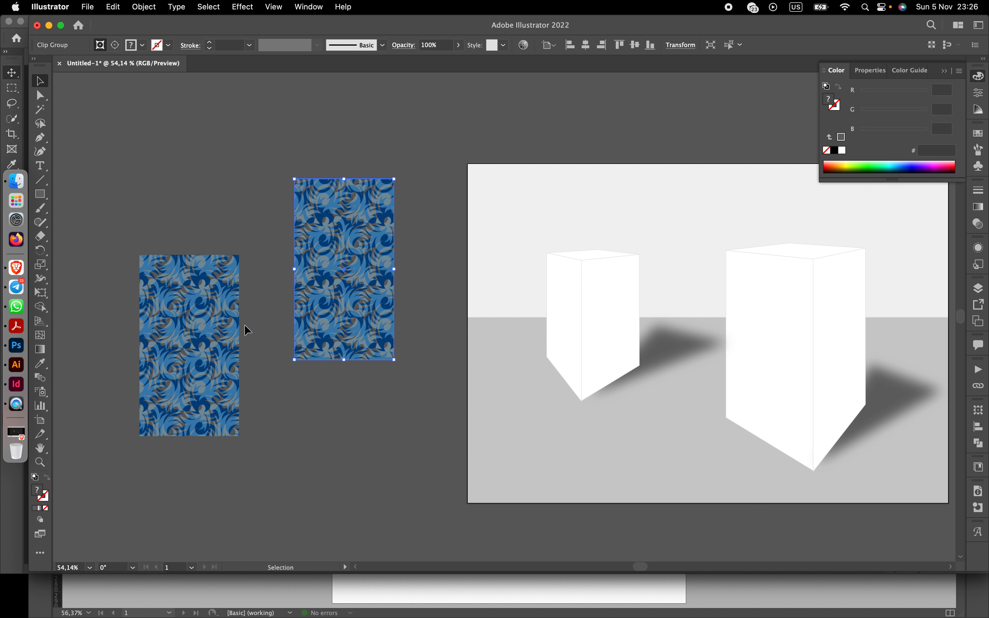
{"action": "key", "text": "super+z"}
{"action": "key", "text": "v"}
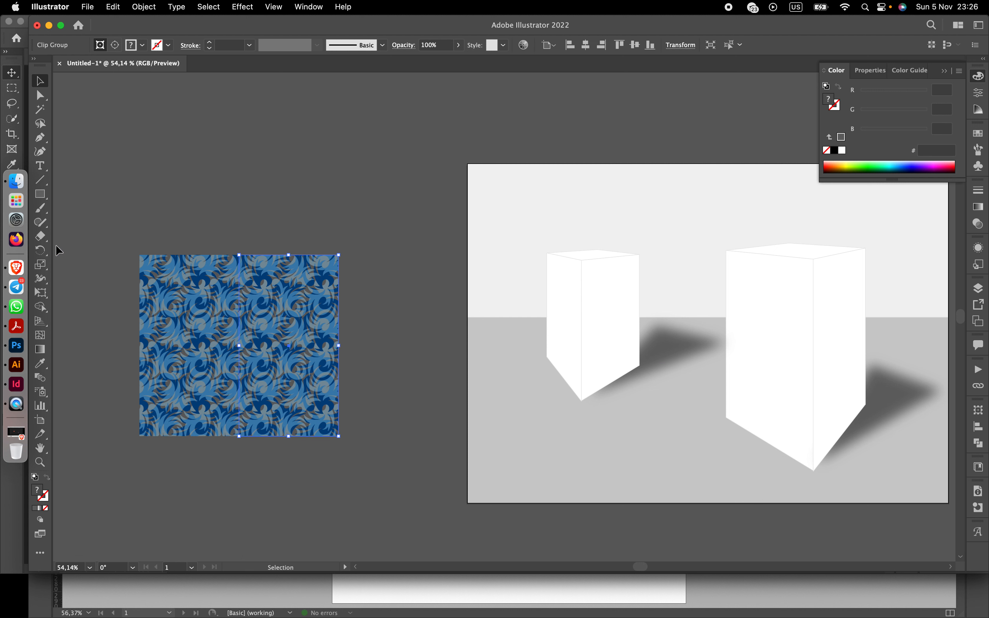
- Copy the left clipped pattern, switch to Photoshop and paste it into the package mockup as a Smart Object
{"action": "left_click", "coordinate": [174, 292]}
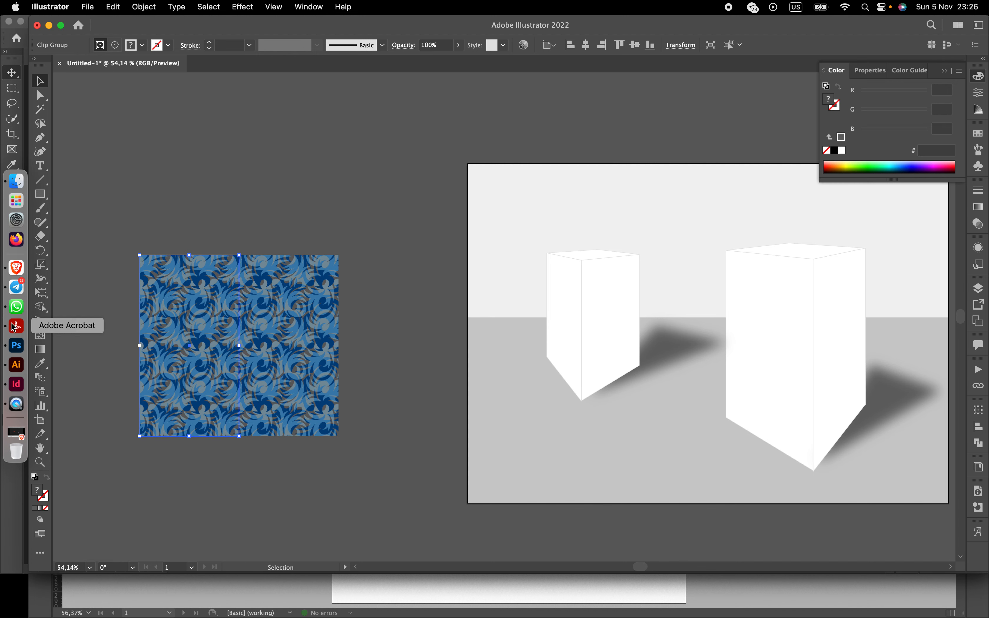
{"action": "left_click", "coordinate": [17, 345]}
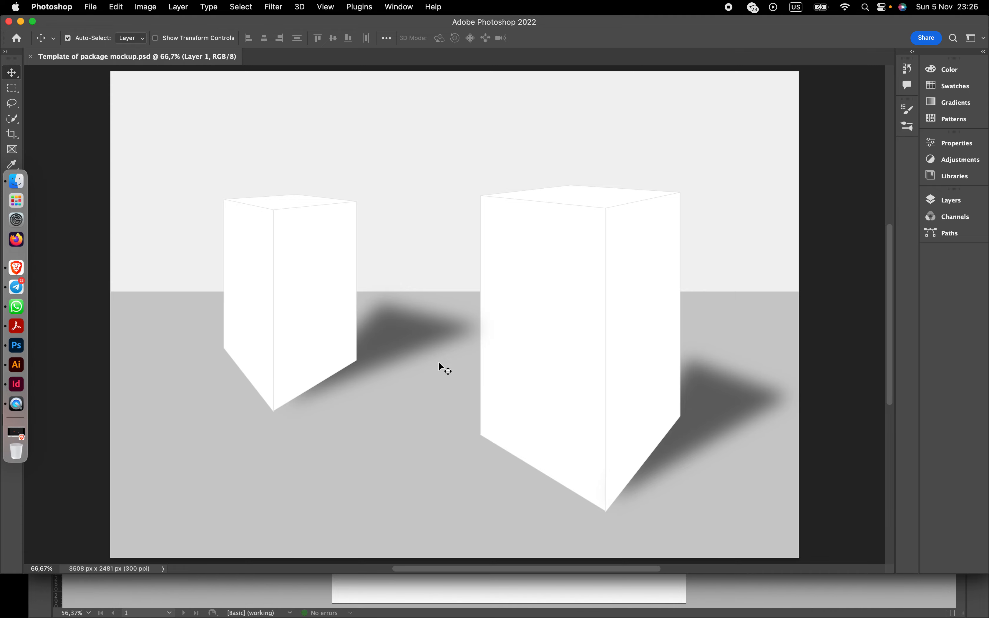
{"action": "scroll", "coordinate": [443, 278], "scroll_direction": "down", "scroll_amount": 3}
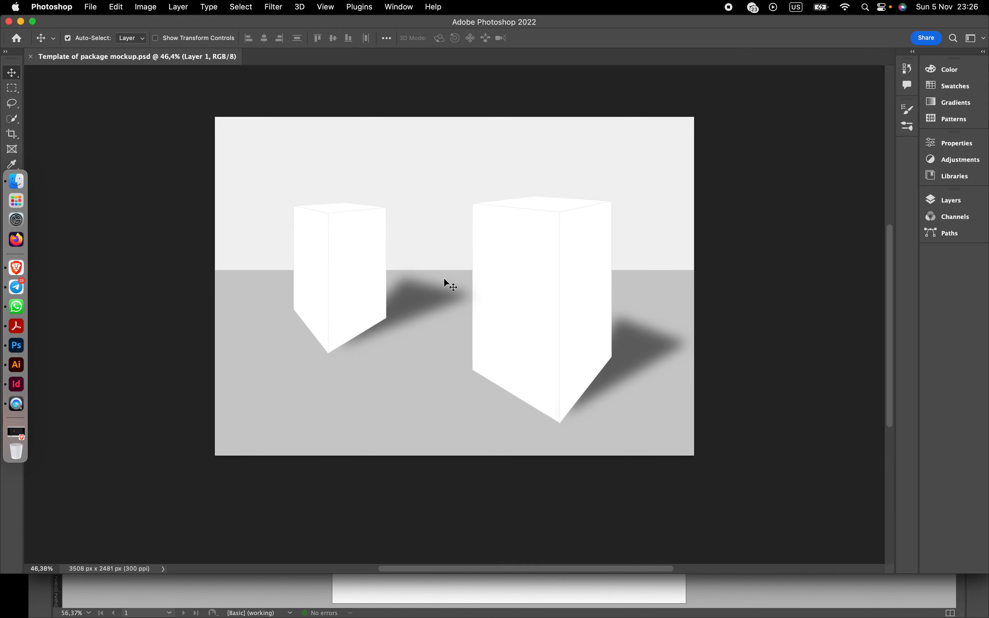
{"action": "left_click", "coordinate": [17, 364]}
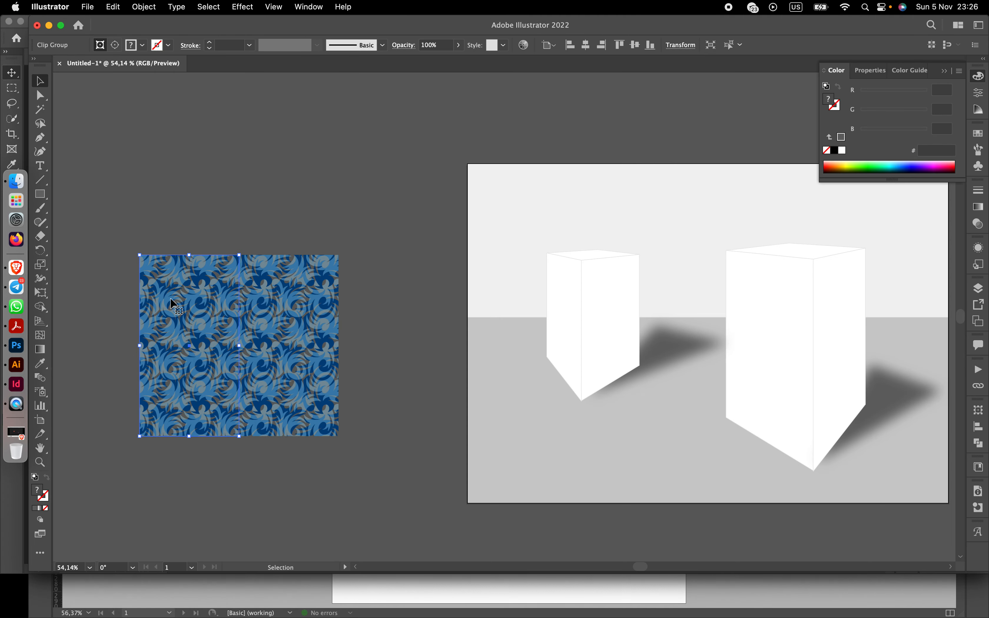
{"action": "left_click", "coordinate": [102, 287]}
{"action": "left_click", "coordinate": [172, 288]}
{"action": "left_click", "coordinate": [16, 345]}
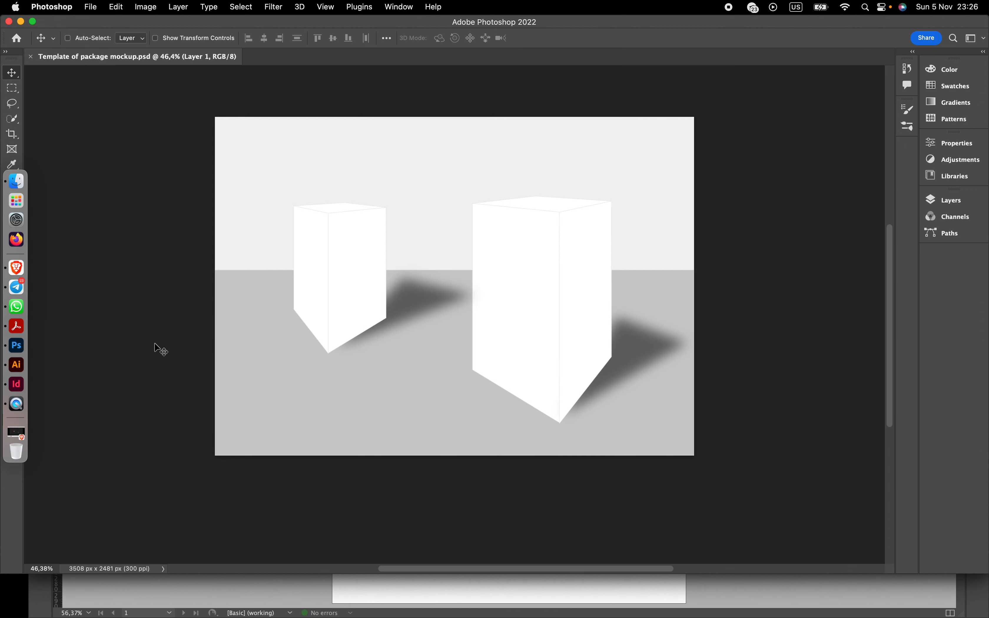
{"action": "key", "text": "super+v"}
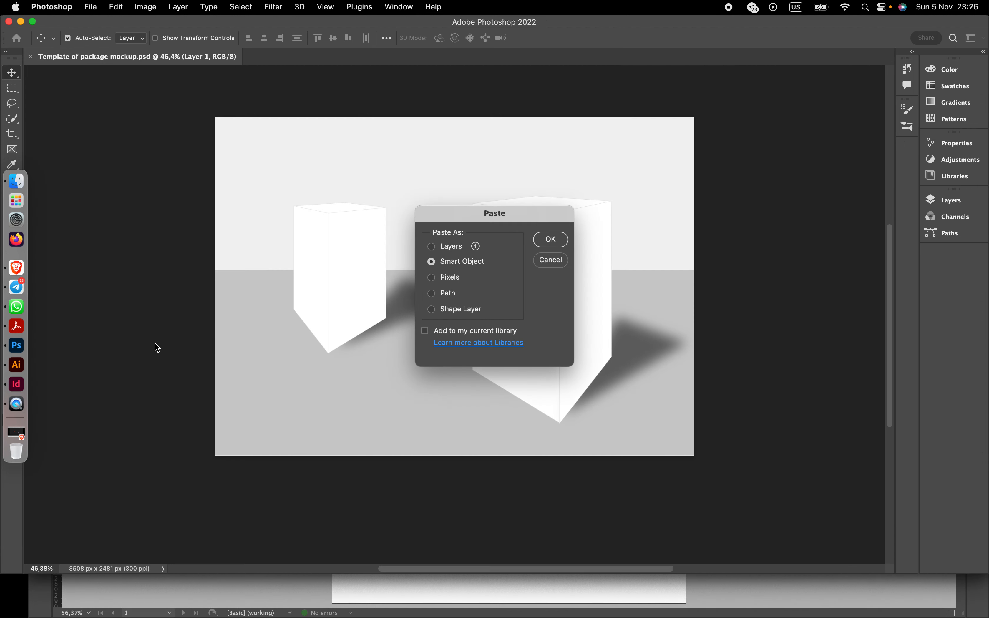
{"action": "left_click", "coordinate": [547, 240]}
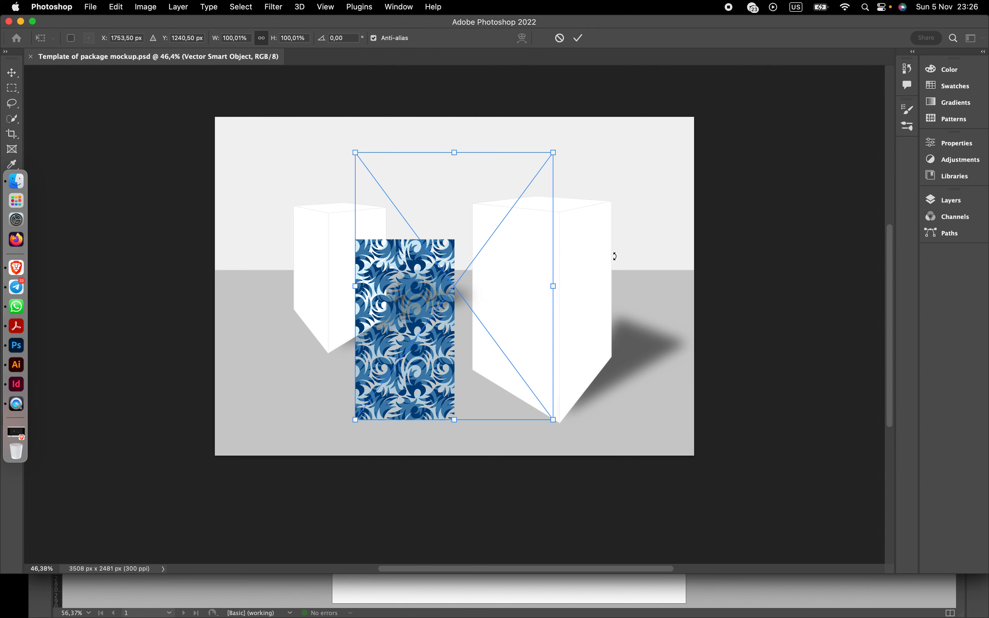
- Commit the pasted pattern's placement and convert its Vector Smart Object layer to a smart object
{"action": "left_click", "coordinate": [950, 205]}
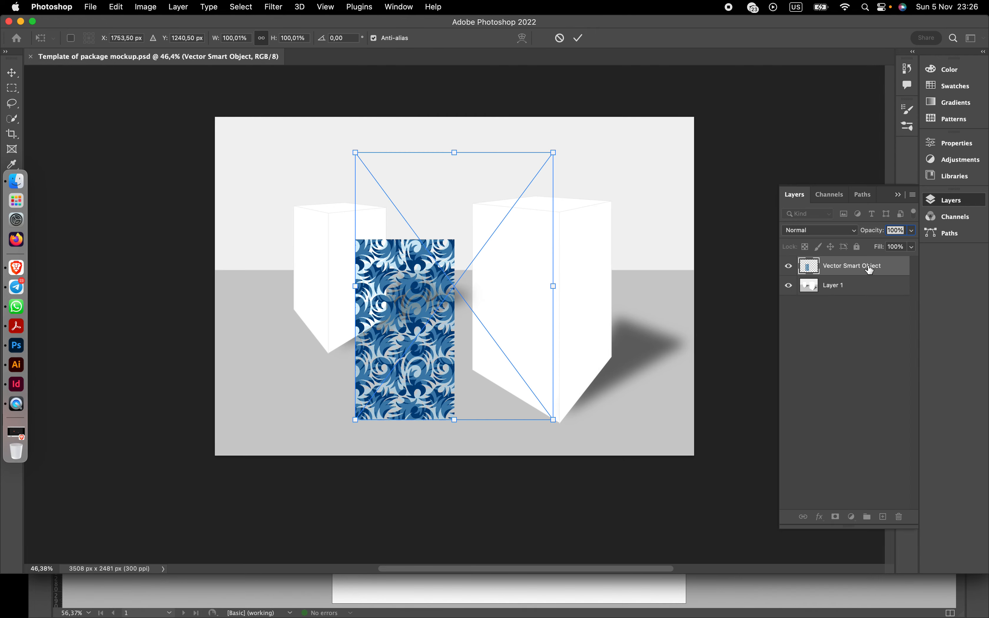
{"action": "double_click", "coordinate": [888, 266]}
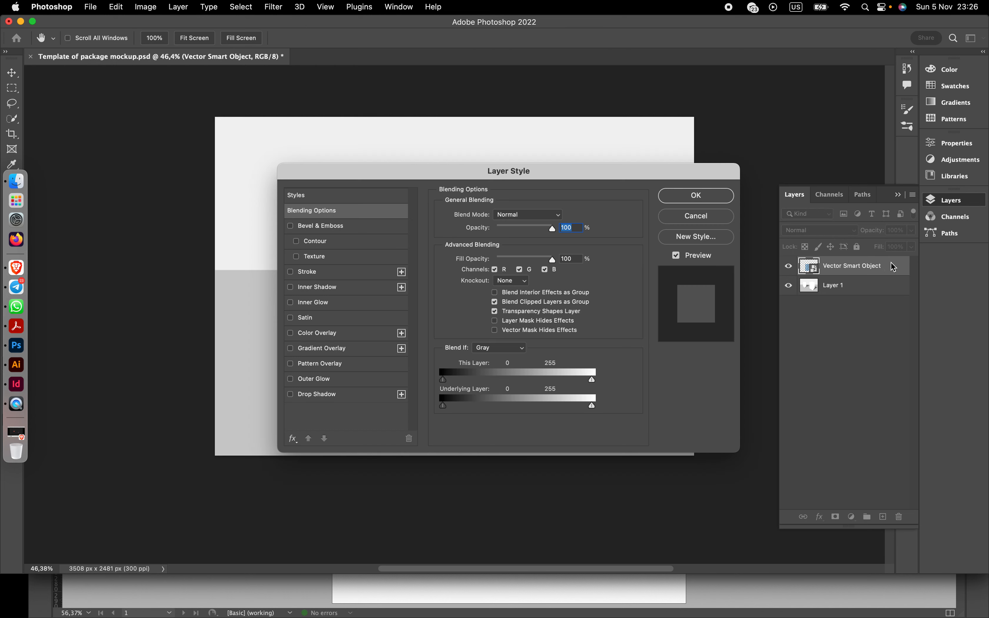
{"action": "left_click", "coordinate": [695, 195]}
{"action": "left_click", "coordinate": [889, 263]}
{"action": "right_click", "coordinate": [890, 265]}
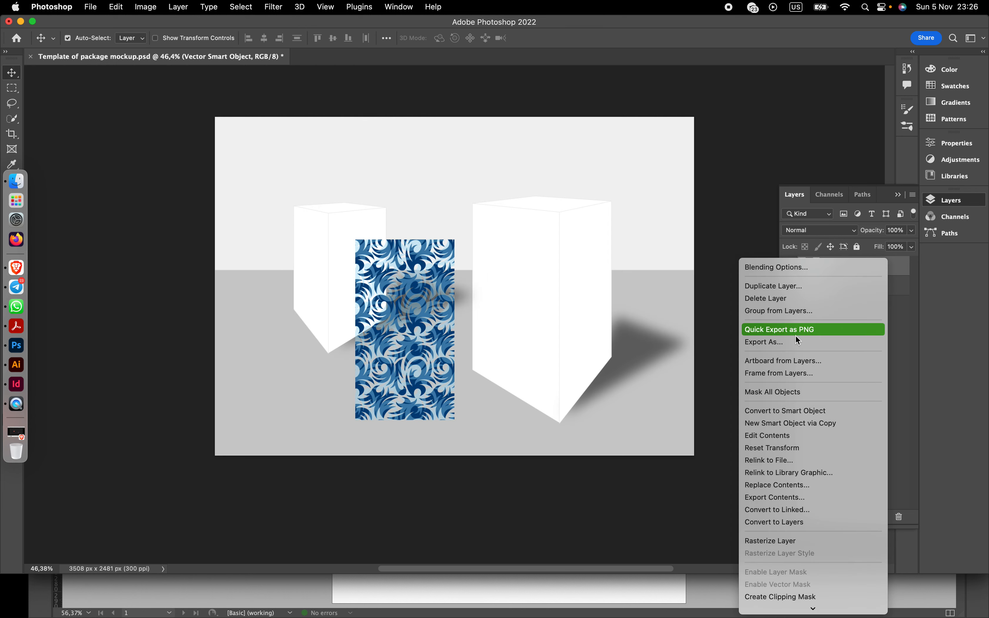
{"action": "left_click", "coordinate": [796, 409]}
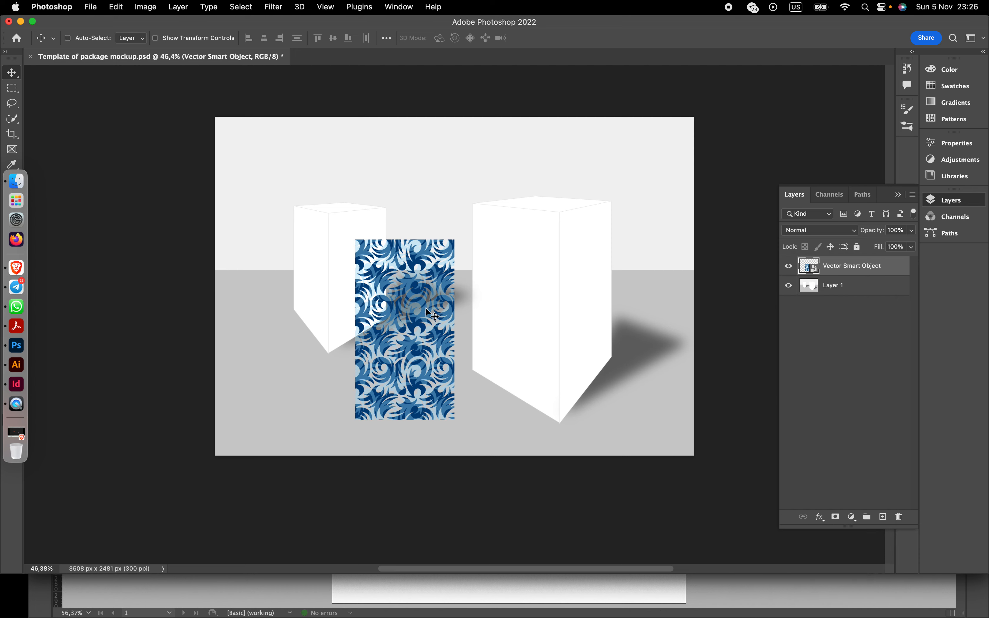
- Free-transform the pattern and move it onto the large box's left face, matching its upper-left corner to the face's corner
{"action": "key", "text": "super+t"}
{"action": "left_click_drag", "start_coordinate": [409, 291], "coordinate": [523, 253]}
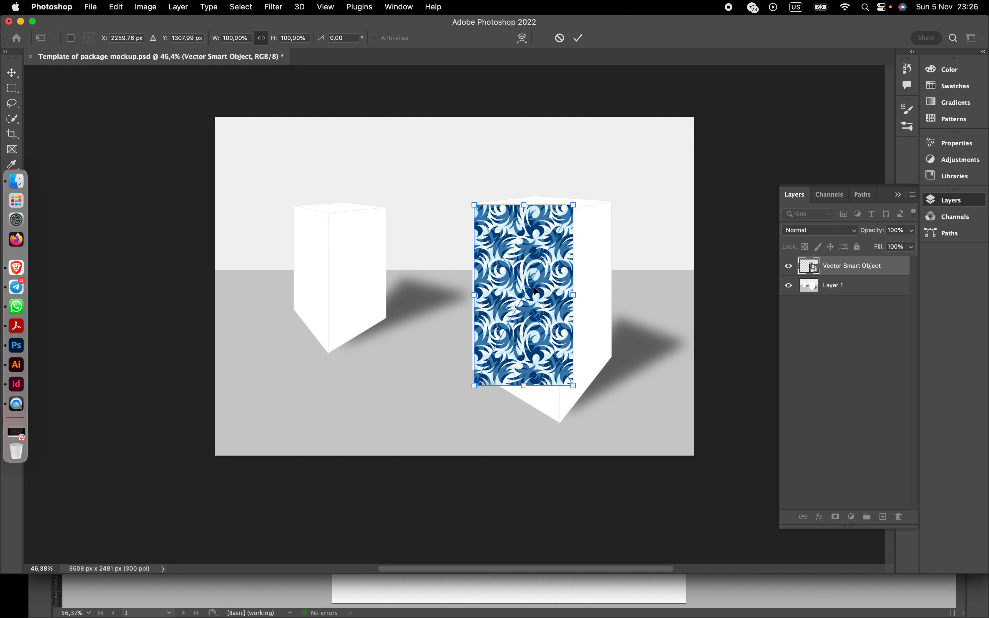
{"action": "scroll", "coordinate": [537, 291], "scroll_direction": "up", "scroll_amount": 3}
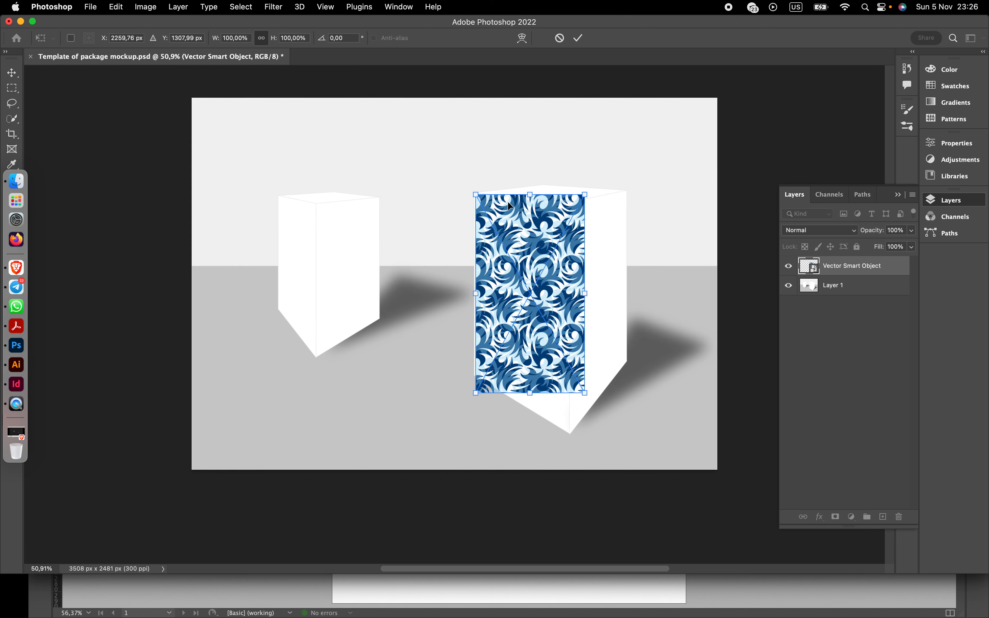
{"action": "left_click_drag", "start_coordinate": [500, 217], "coordinate": [498, 213]}
- Distort the pattern's other three corners to fit the large box's left face and commit the transform
{"action": "left_click_drag", "start_coordinate": [585, 195], "coordinate": [571, 206]}
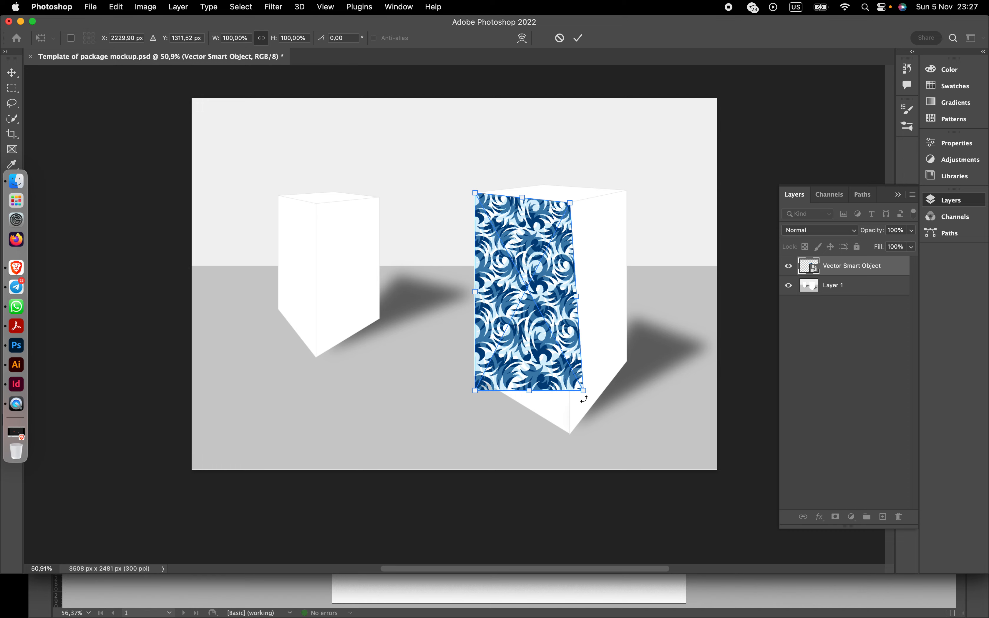
{"action": "left_click_drag", "start_coordinate": [586, 393], "coordinate": [572, 436]}
{"action": "left_click_drag", "start_coordinate": [476, 392], "coordinate": [477, 380]}
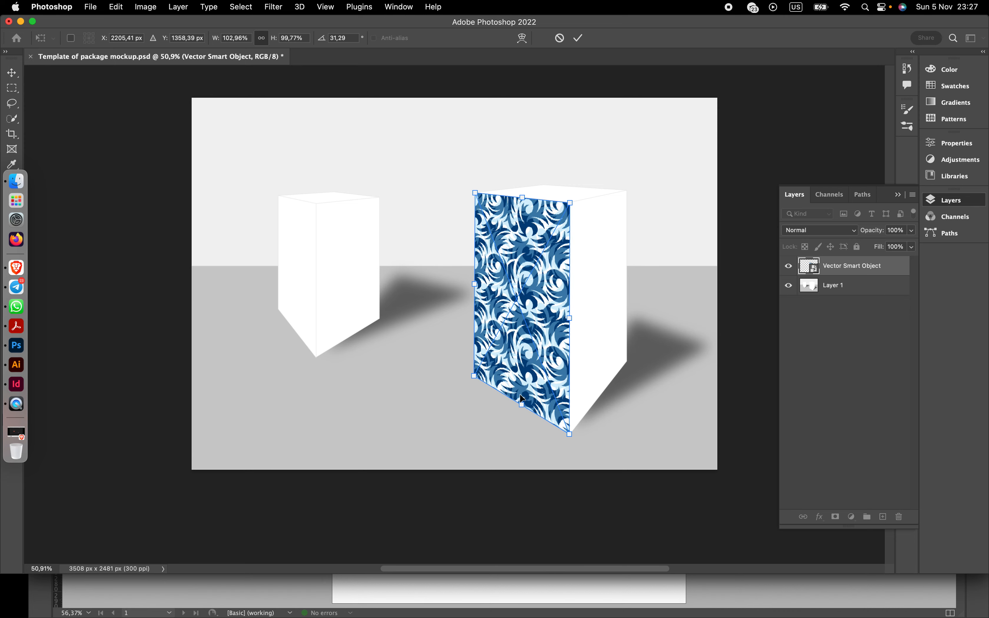
{"action": "key", "text": "Return"}
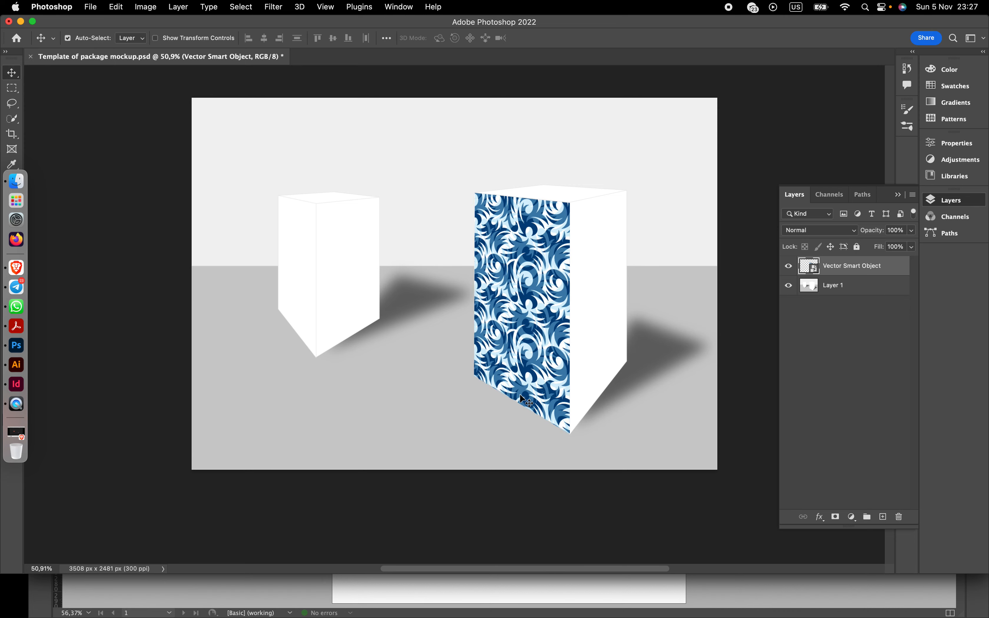
- Change the blend mode of the pattern layer on the large box and deselect the layer
{"action": "left_click", "coordinate": [853, 228]}
{"action": "left_click", "coordinate": [823, 270]}
{"action": "left_click", "coordinate": [752, 353]}
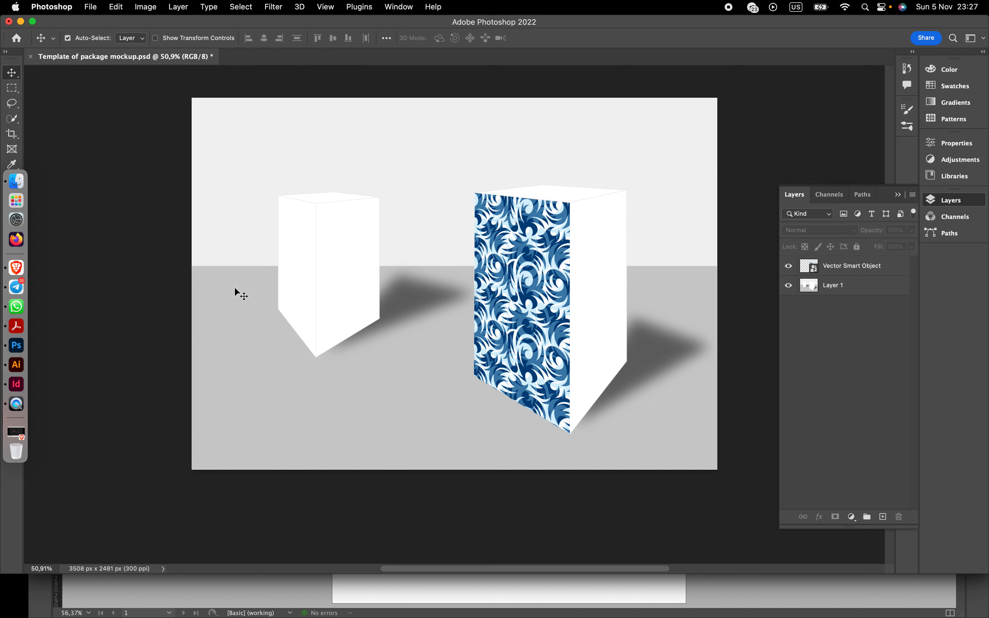
- Copy the right clipped pattern from Illustrator, paste it into Photoshop as a Smart Object and convert its layer to a smart object
{"action": "left_click", "coordinate": [16, 364]}
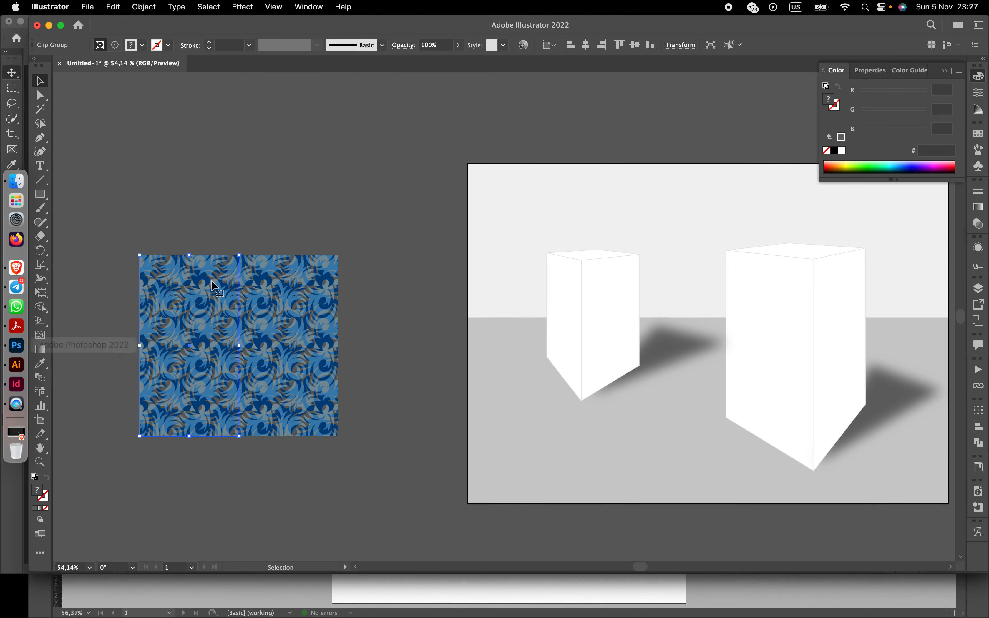
{"action": "left_click", "coordinate": [262, 307]}
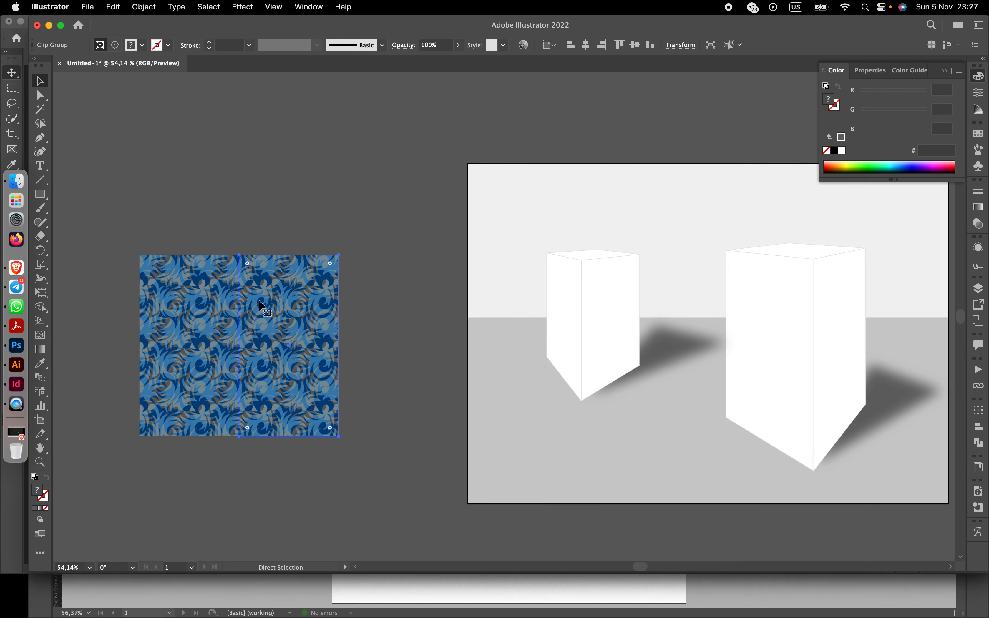
{"action": "left_click", "coordinate": [16, 346]}
{"action": "key", "text": "super"}
{"action": "key", "text": "super+v"}
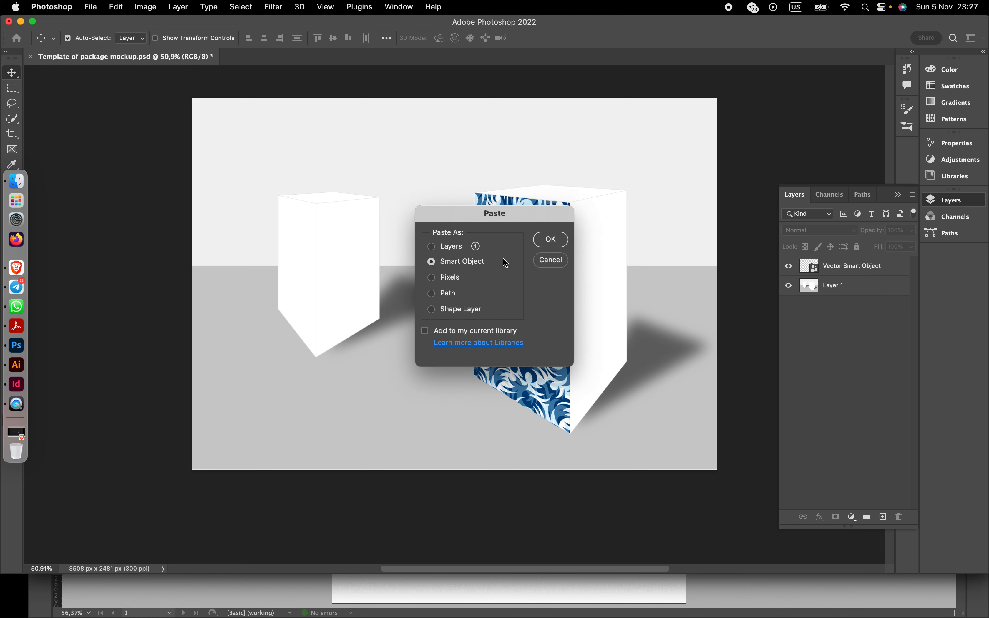
{"action": "left_click", "coordinate": [550, 240]}
{"action": "right_click", "coordinate": [885, 265]}
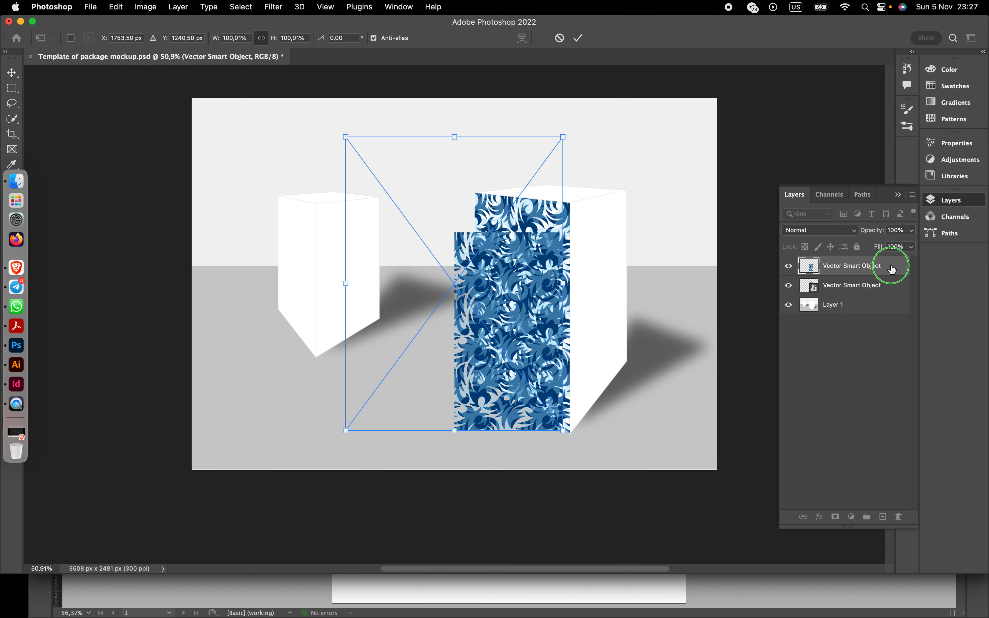
{"action": "left_click", "coordinate": [830, 414]}
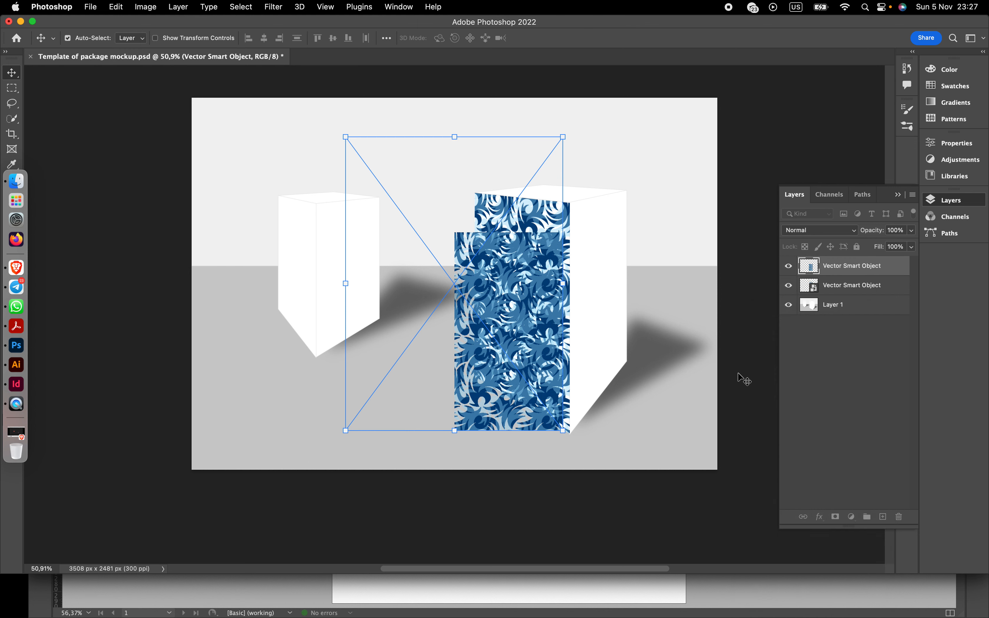
- Move the new pattern onto the large box's right face, distort its corners to fit that face and commit the transform
{"action": "left_click", "coordinate": [549, 327]}
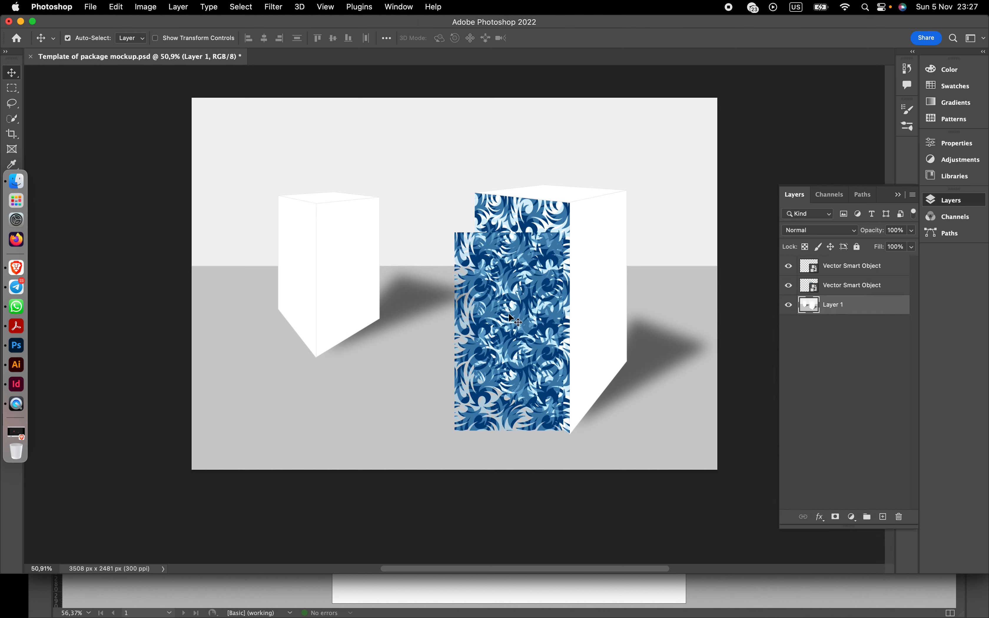
{"action": "left_click_drag", "start_coordinate": [499, 313], "coordinate": [614, 282]}
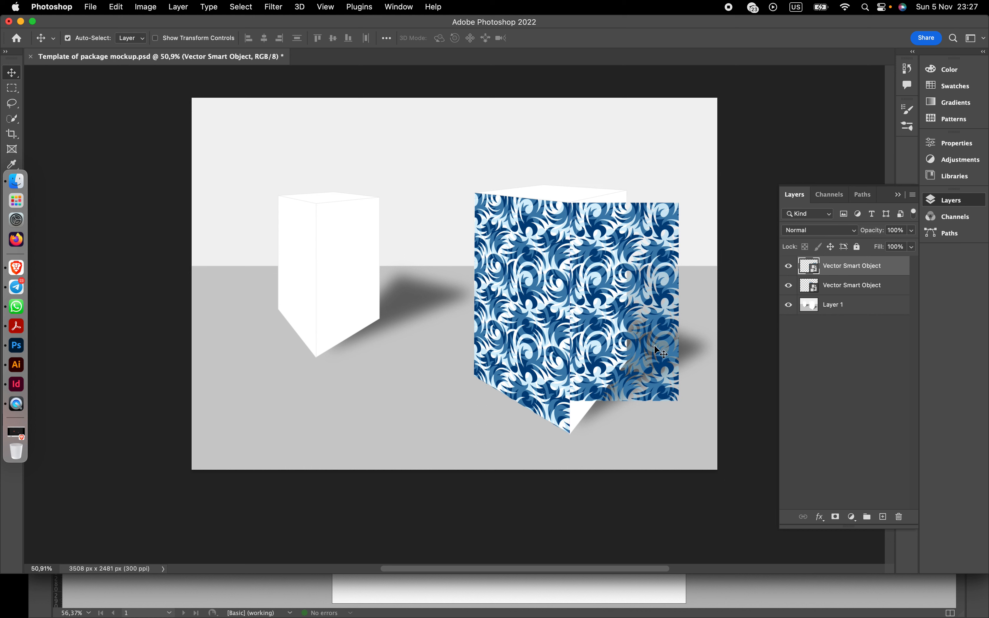
{"action": "key", "text": "super+t"}
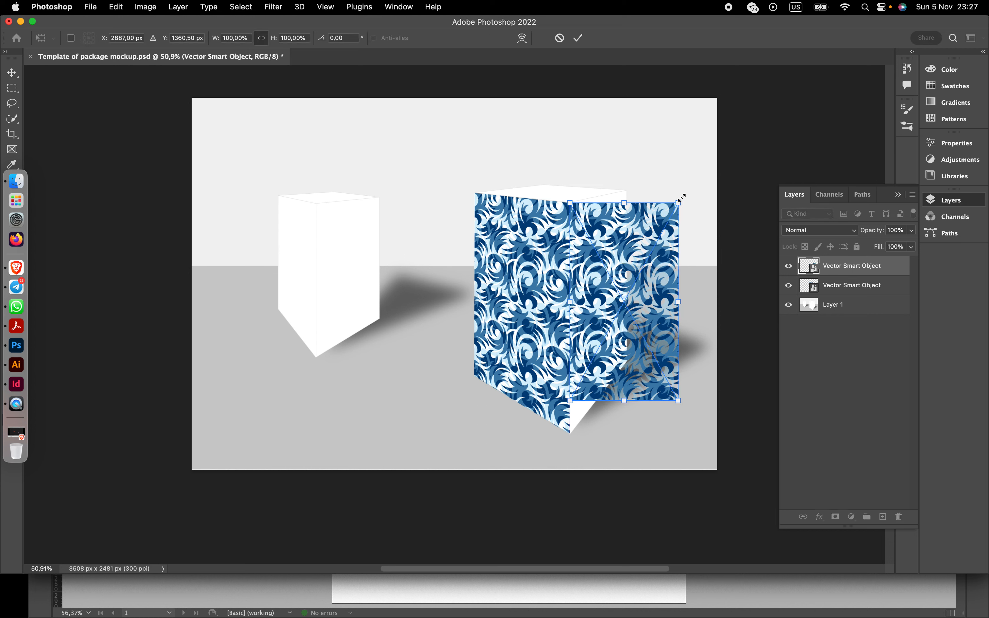
{"action": "left_click_drag", "start_coordinate": [679, 204], "coordinate": [627, 196]}
{"action": "left_click_drag", "start_coordinate": [572, 403], "coordinate": [571, 433]}
{"action": "left_click_drag", "start_coordinate": [678, 403], "coordinate": [628, 361]}
{"action": "left_click_drag", "start_coordinate": [627, 193], "coordinate": [573, 204]}
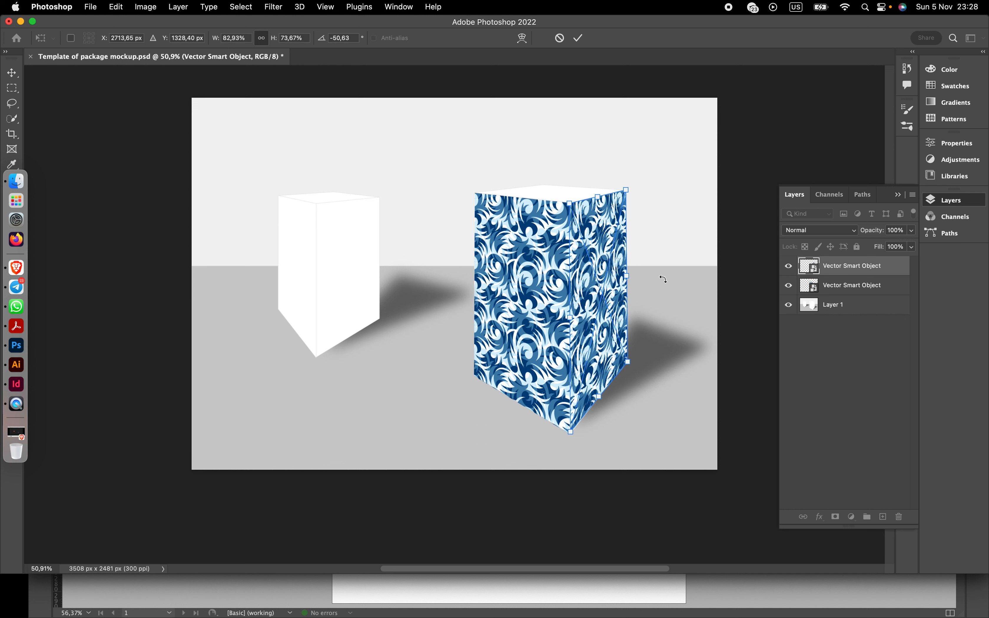
{"action": "key", "text": "Return"}
- Set the right-face pattern layer's blend mode to Multiply and apply Brightness/Contrast with brightness -77 and contrast -9
{"action": "left_click", "coordinate": [853, 231]}
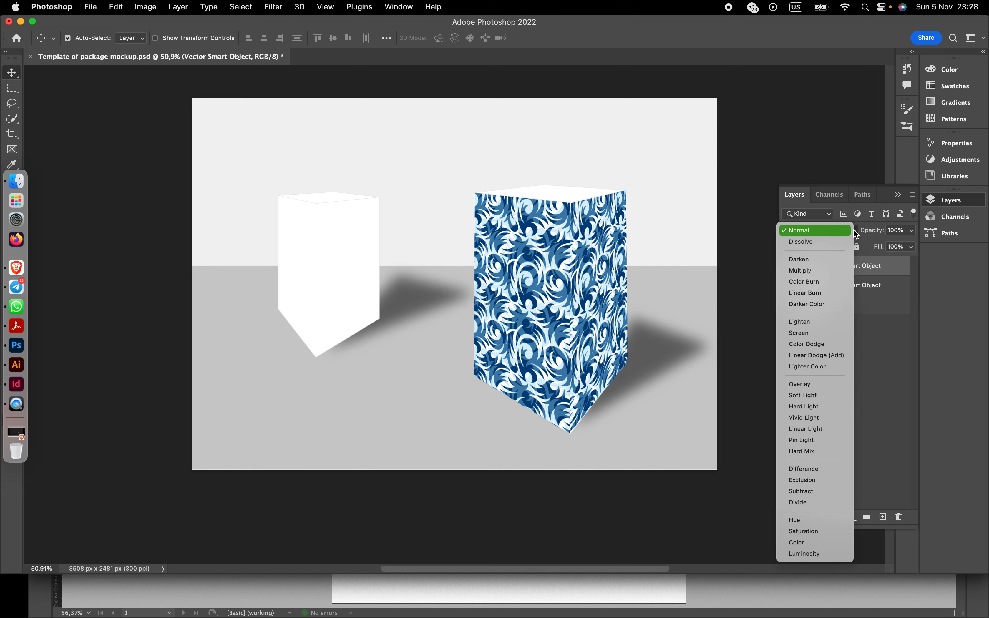
{"action": "left_click", "coordinate": [813, 269]}
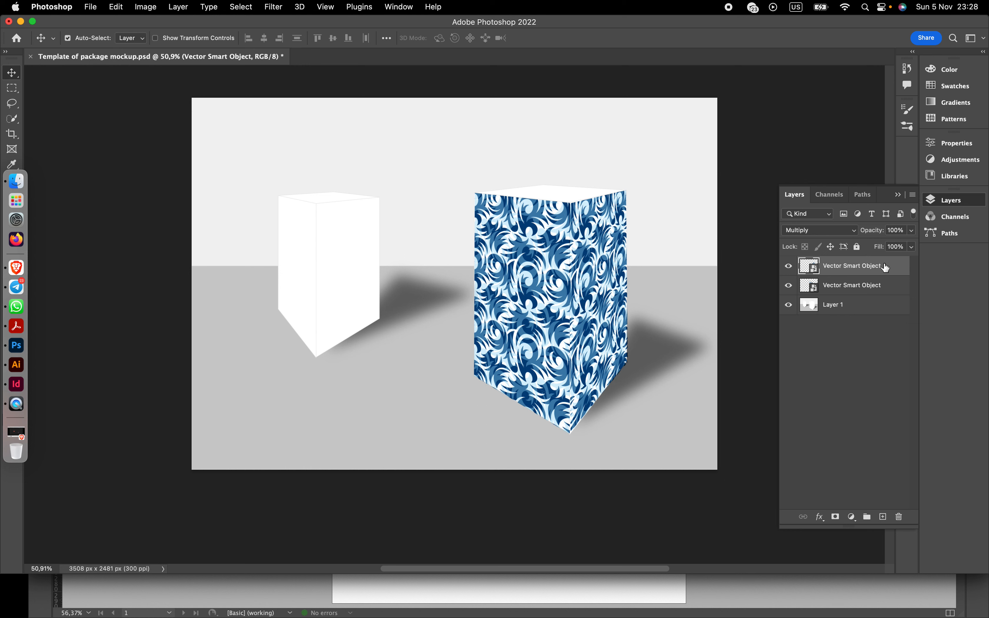
{"action": "left_click", "coordinate": [179, 9]}
{"action": "mouse_move", "coordinate": [147, 9]}
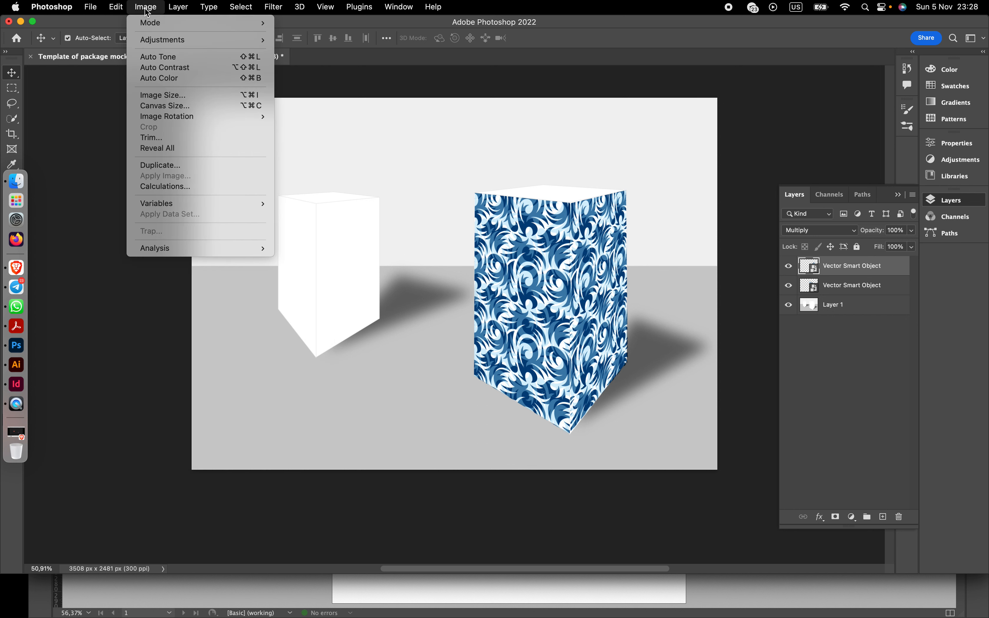
{"action": "mouse_move", "coordinate": [155, 40]}
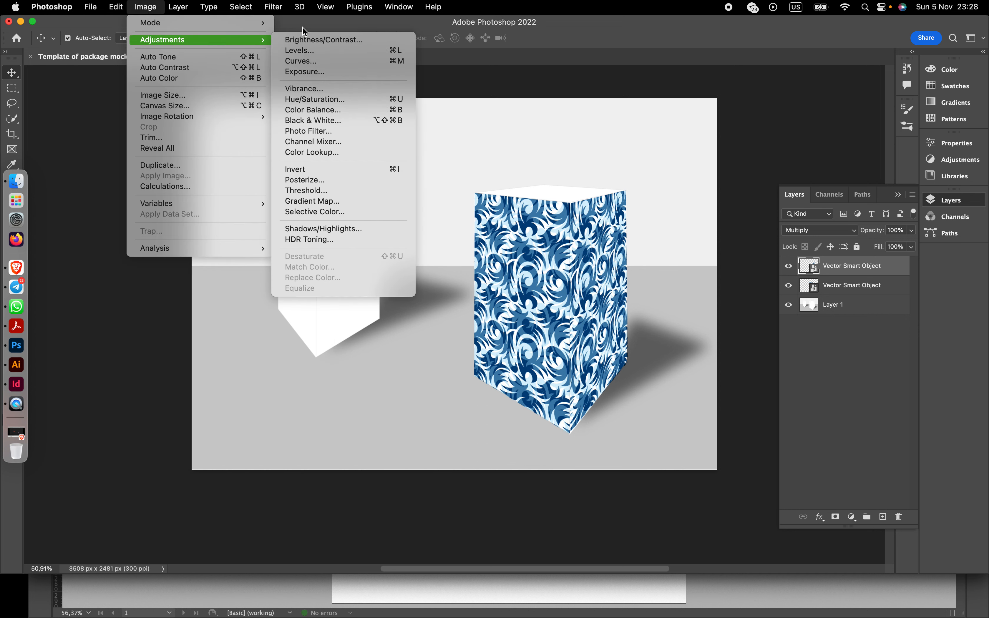
{"action": "left_click", "coordinate": [317, 40]}
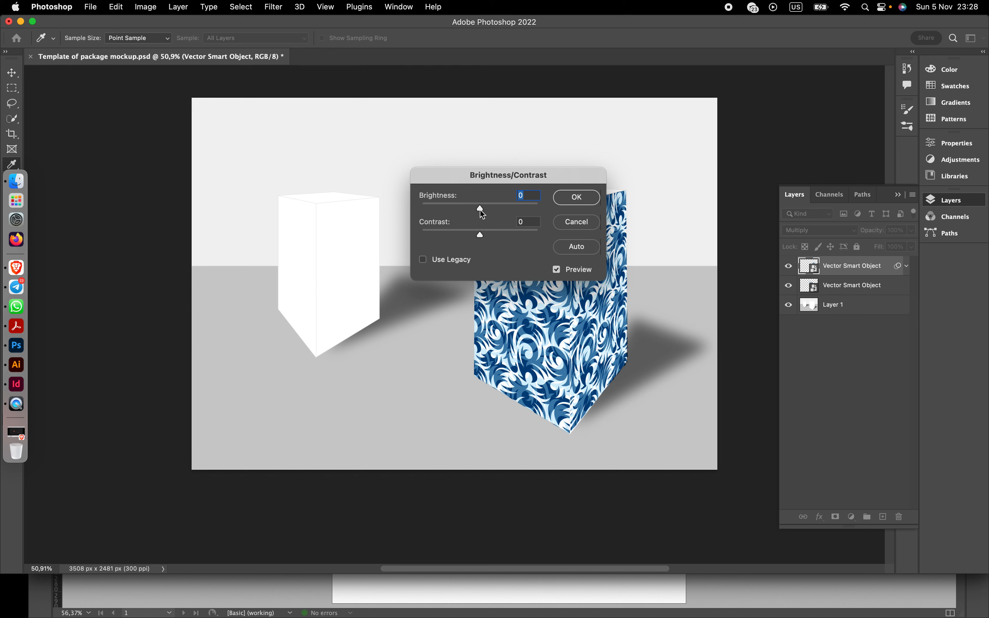
{"action": "left_click_drag", "start_coordinate": [479, 209], "coordinate": [469, 235]}
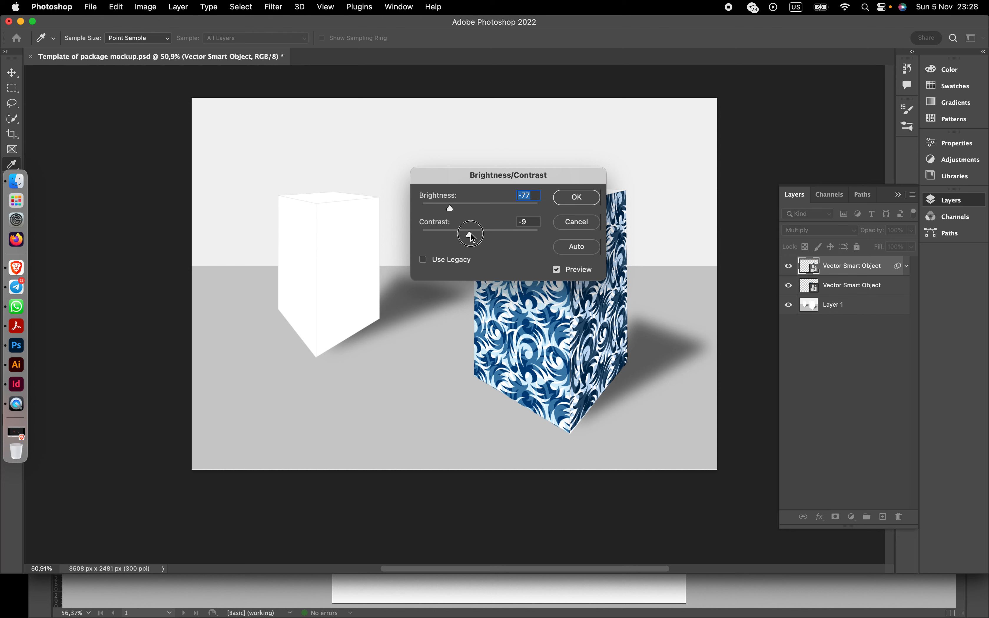
{"action": "key", "text": "Return"}
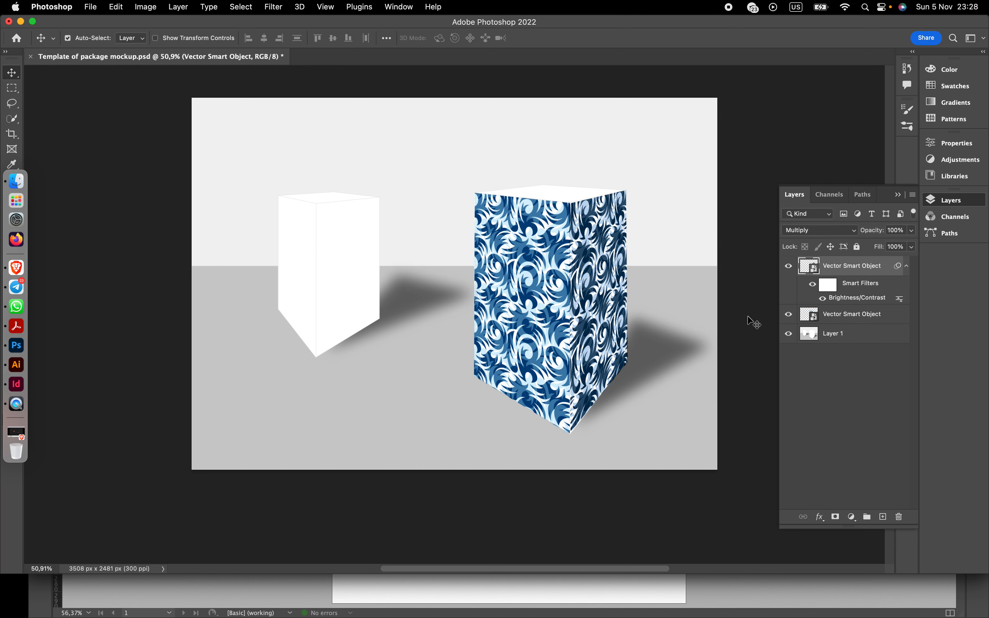